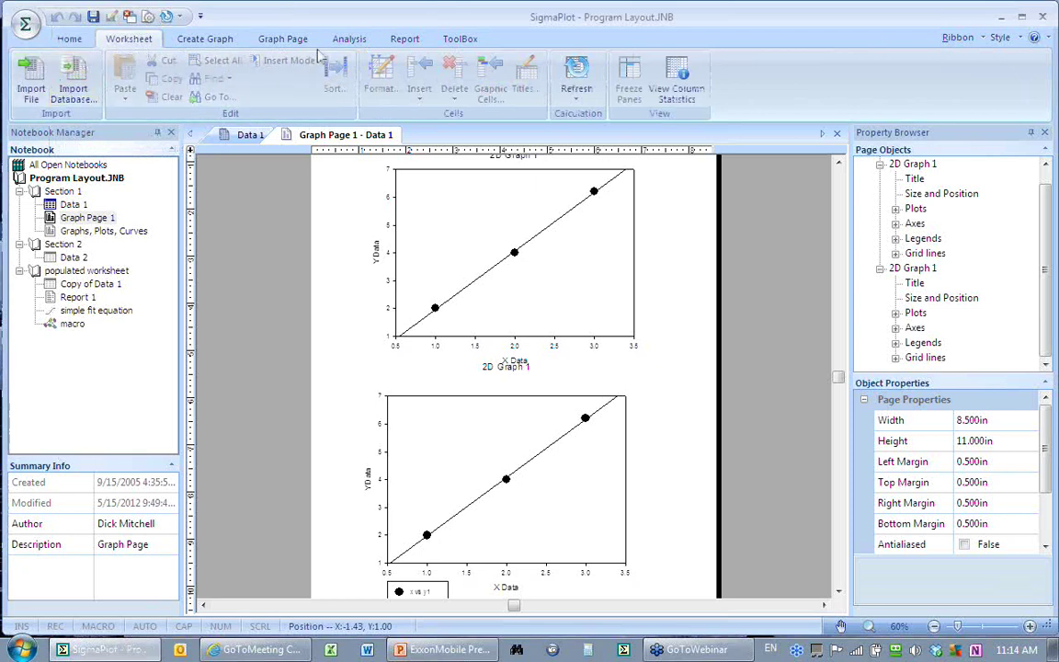
Review the commands available for graph pages, analysis, reports and the toolbox
left_click(281, 46)
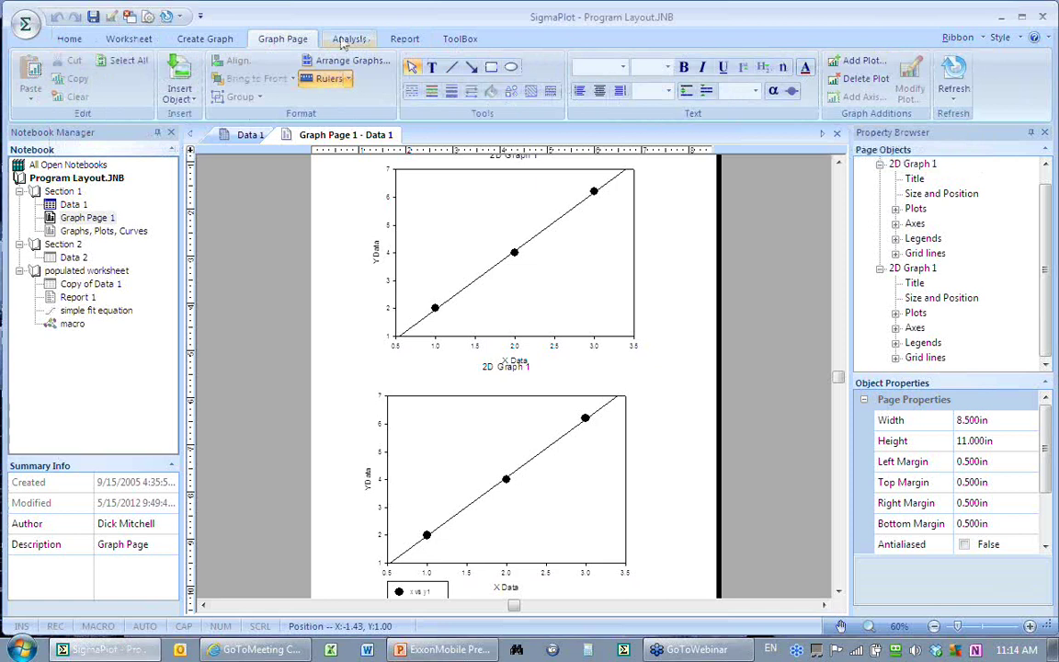
left_click(349, 38)
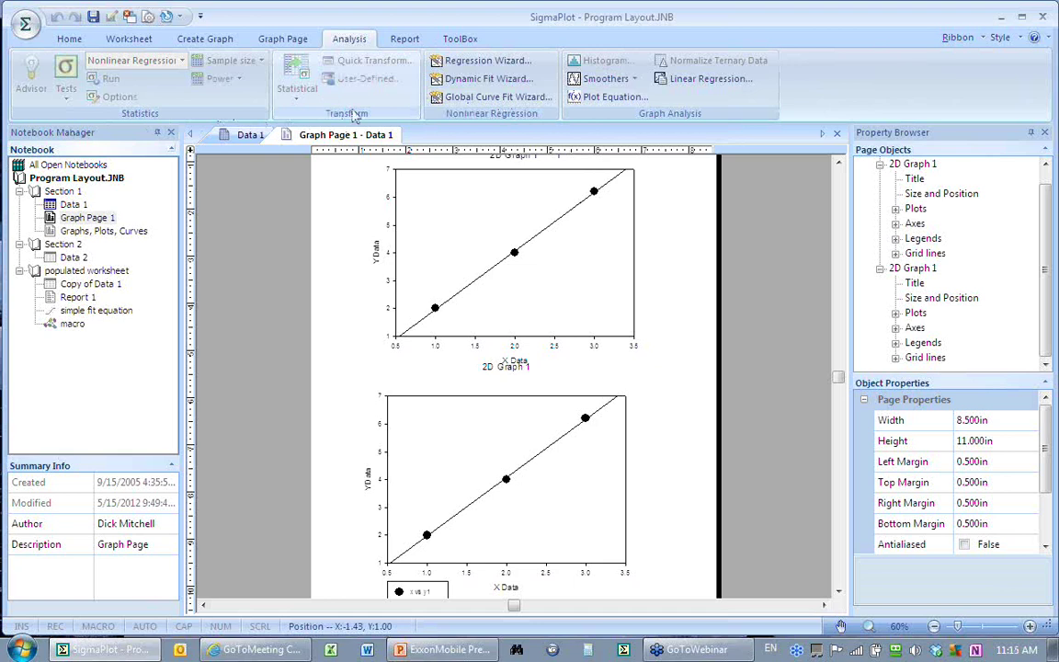
left_click(407, 39)
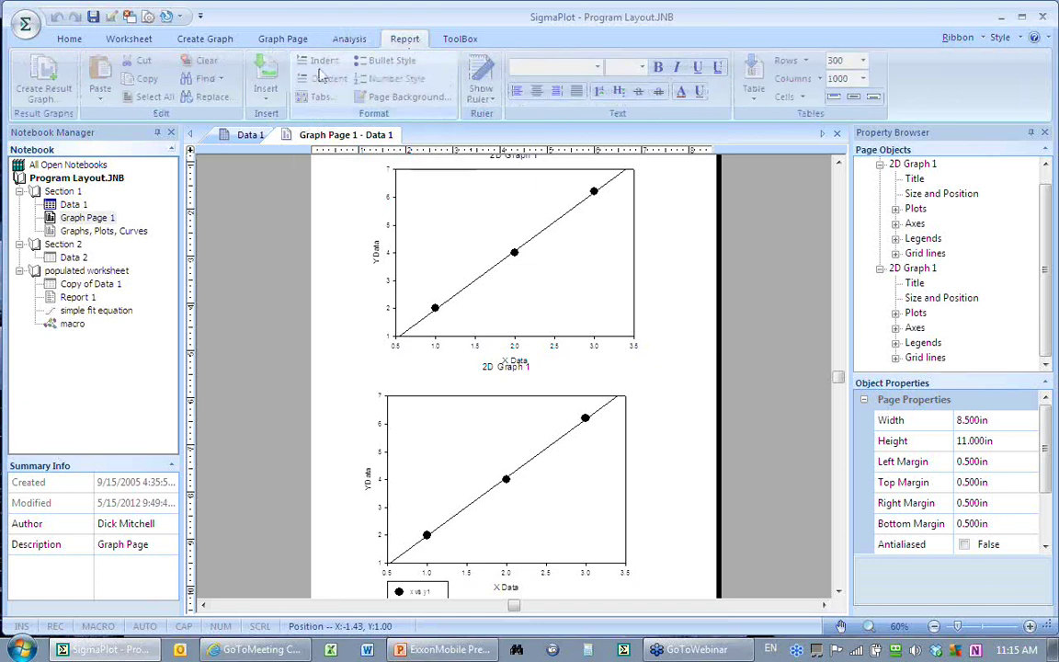
left_click(461, 41)
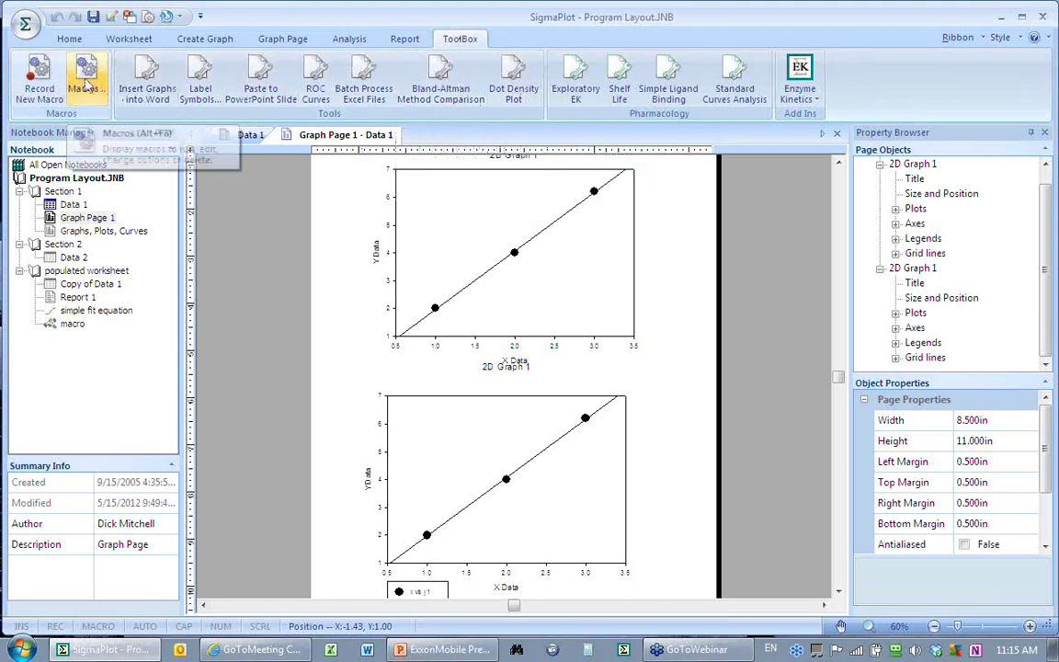
Browse the list of available macros and close it without running any
left_click(86, 86)
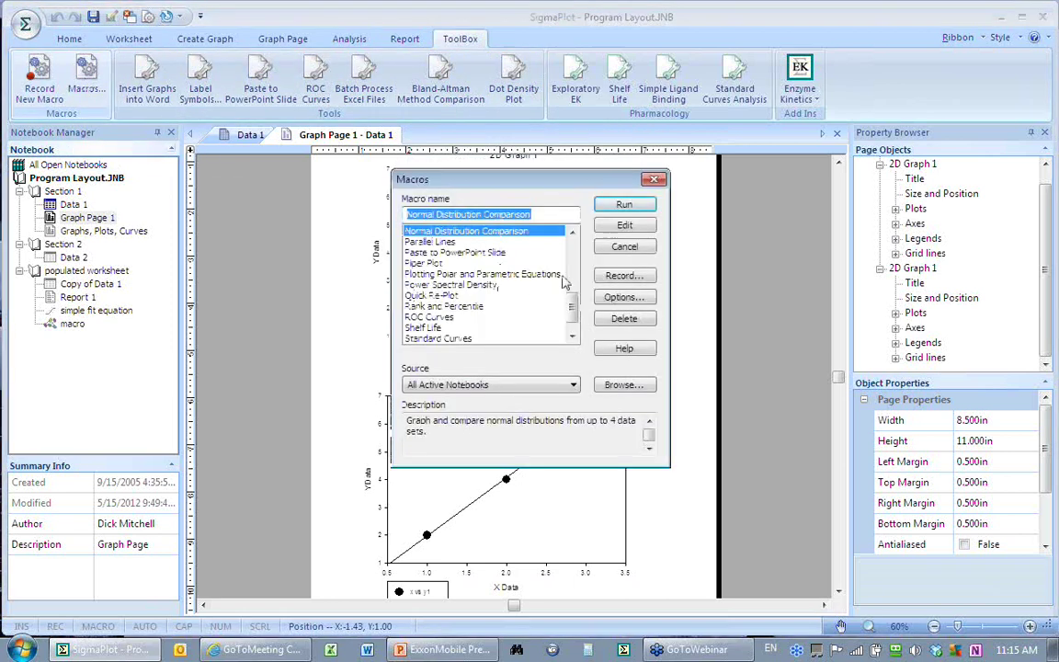
left_click_drag(571, 307, 571, 250)
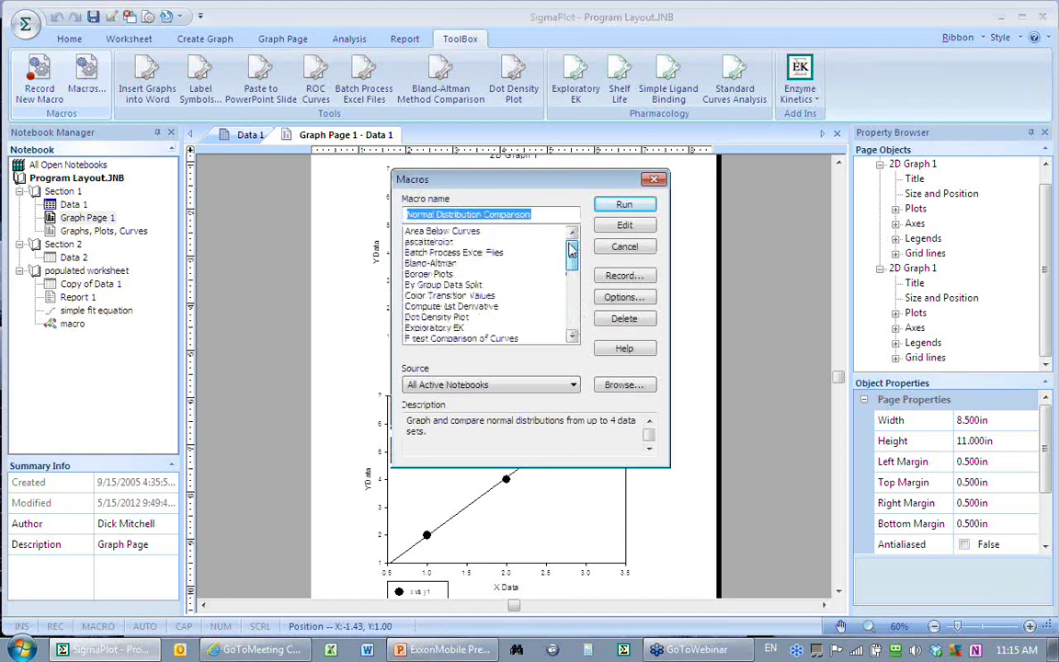
scroll(623, 250, "down", 2)
left_click(623, 248)
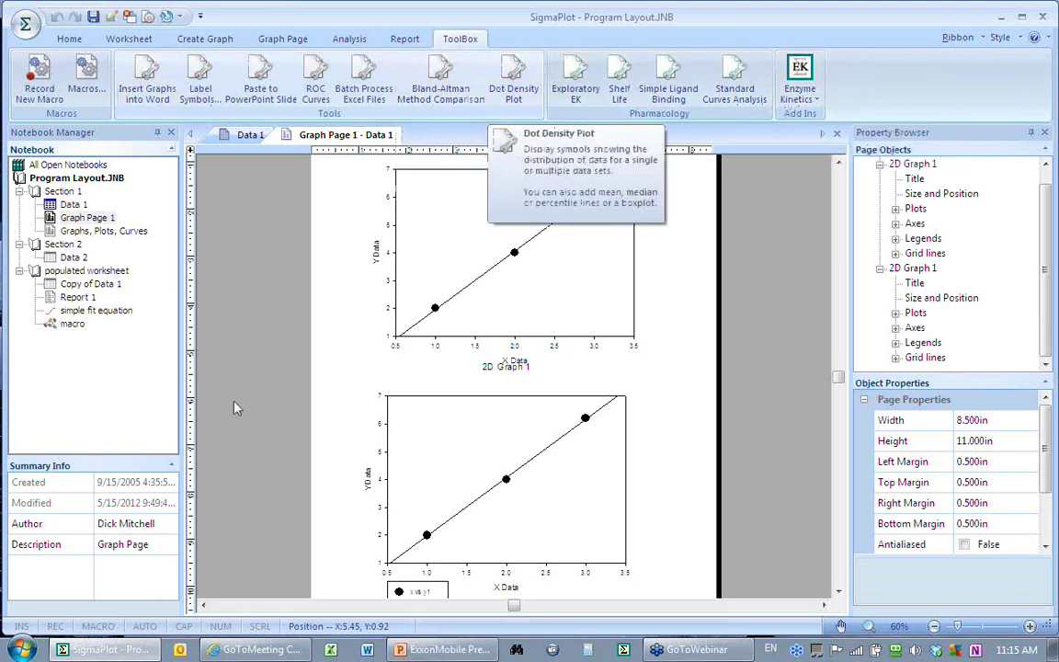
Collapse the notebook's summary info, then view the Data 1 worksheet and return to Graph Page 1
left_click(170, 467)
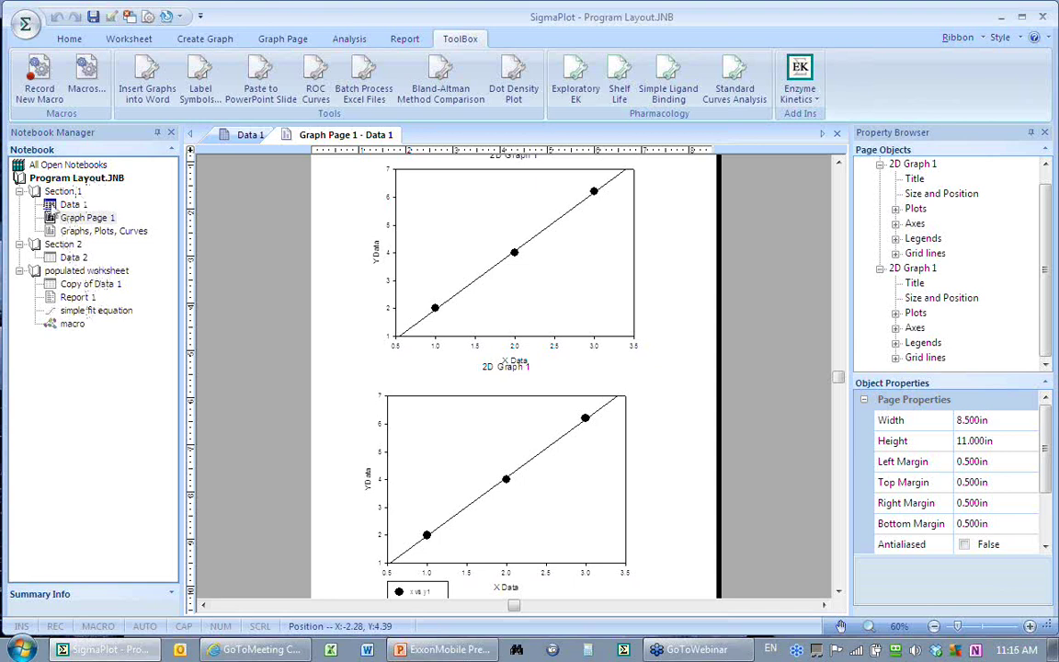
left_click(243, 135)
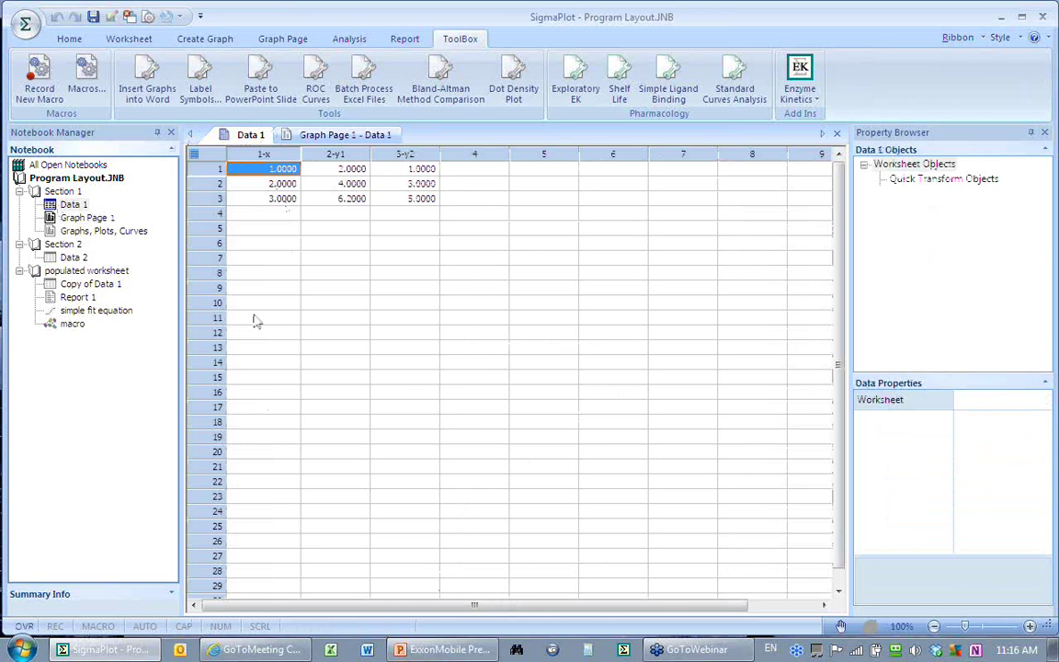
double_click(73, 218)
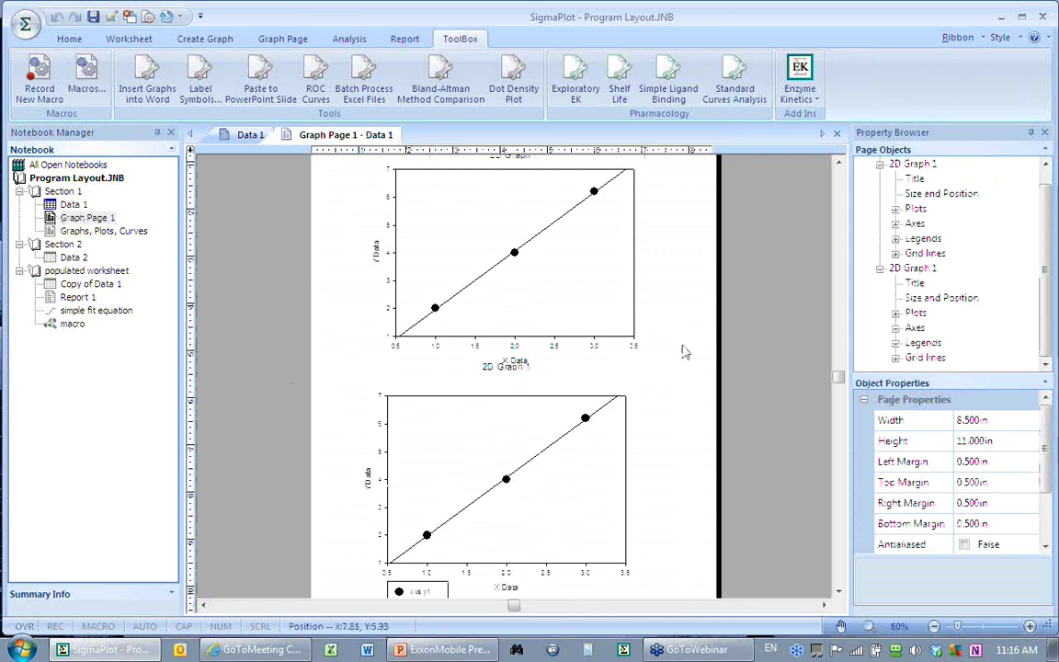
Examine the symbol properties of the upper graph's data points, then deselect them
left_click(688, 292)
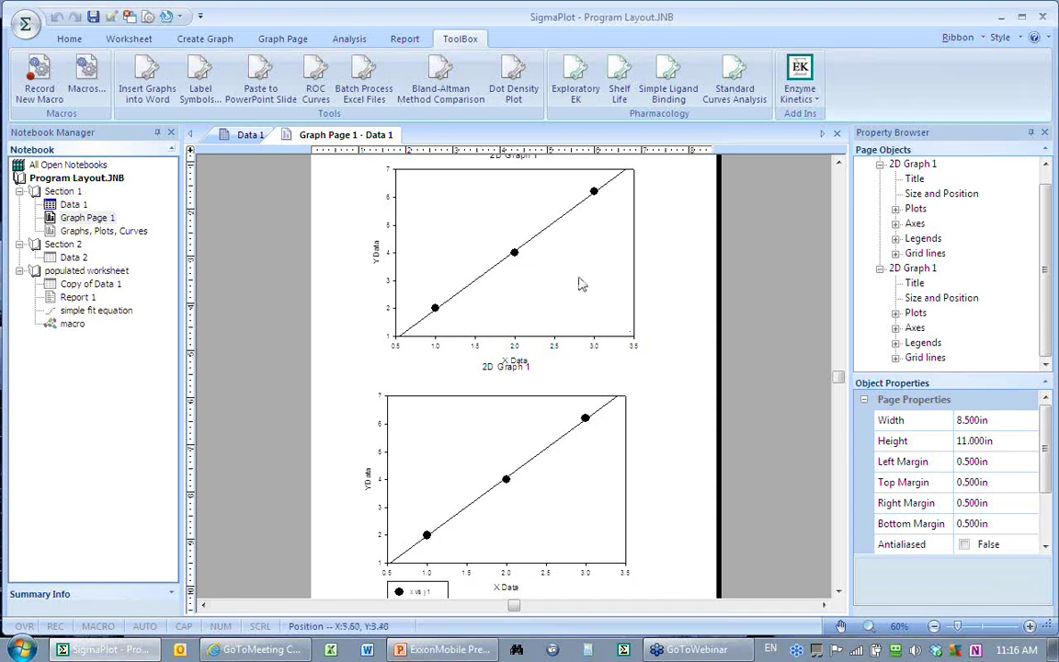
left_click(516, 258)
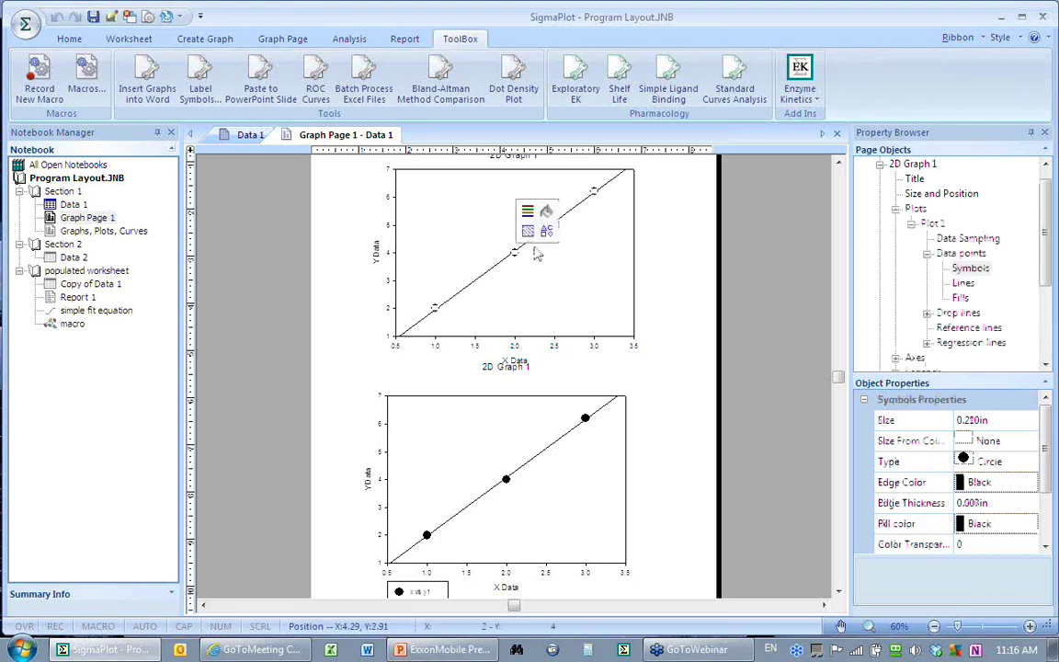
left_click(672, 236)
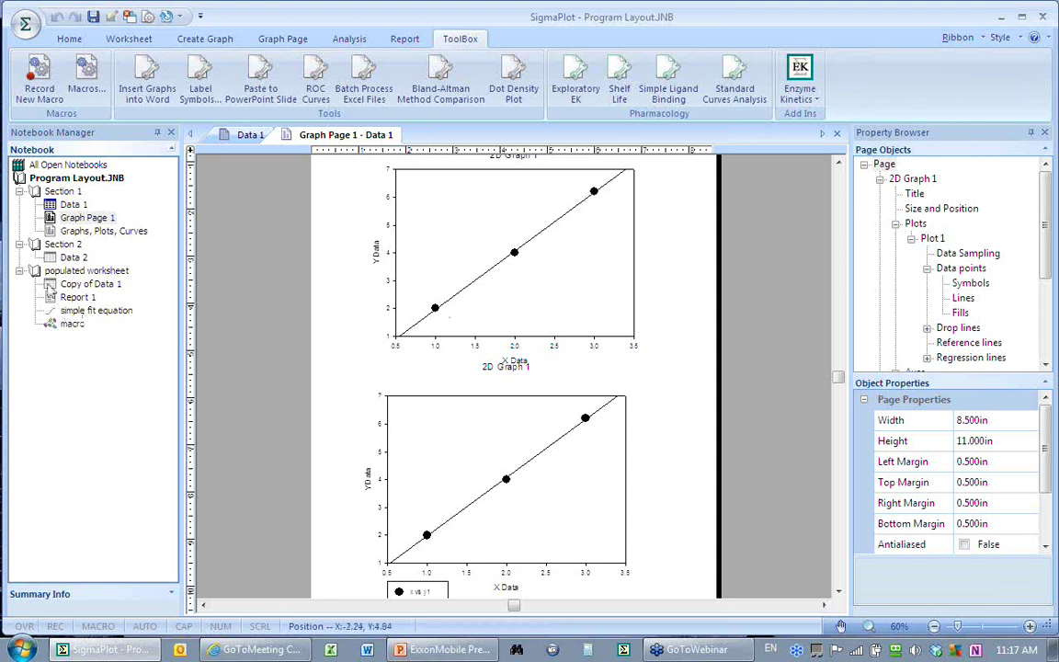
Open the Copy of Data 1 worksheet and inspect the colour code behind the first Custom Fills cell
left_click(50, 287)
double_click(50, 286)
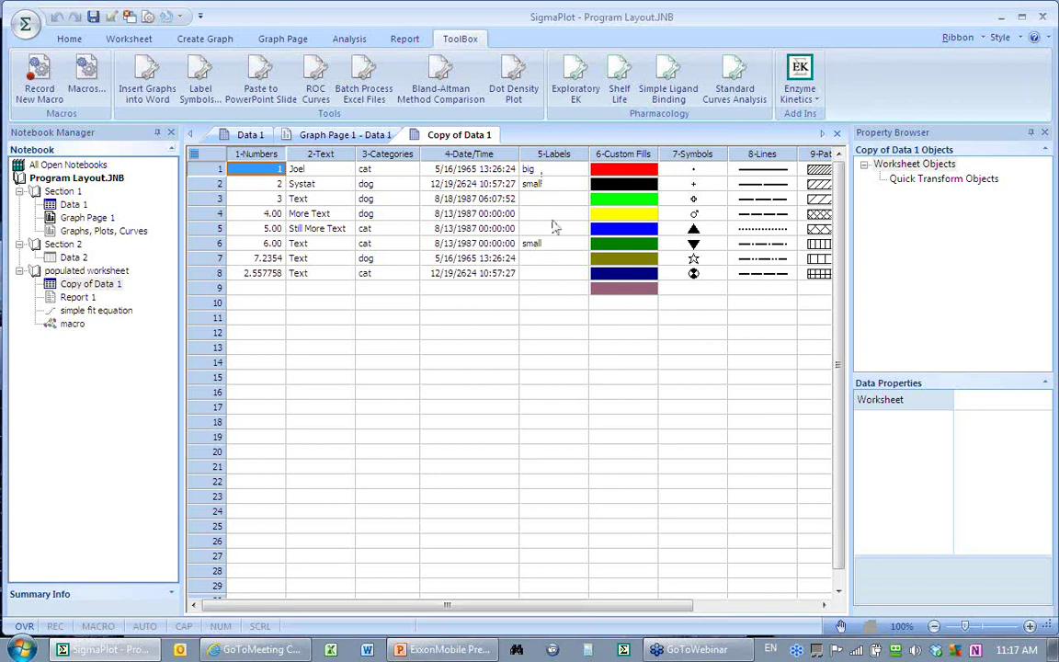
double_click(622, 174)
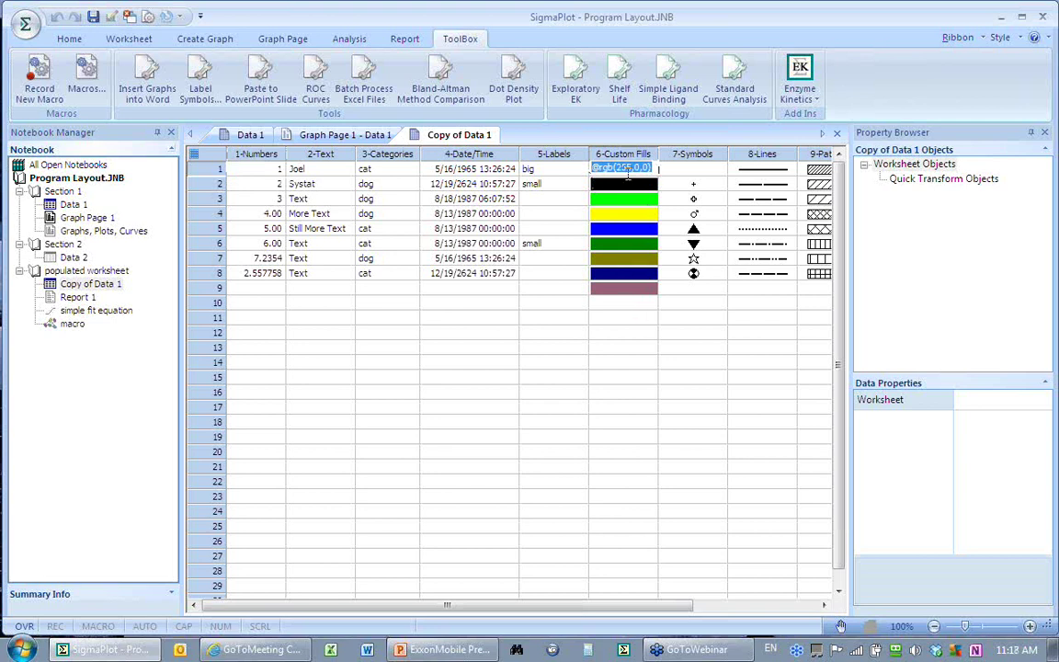
left_click(627, 319)
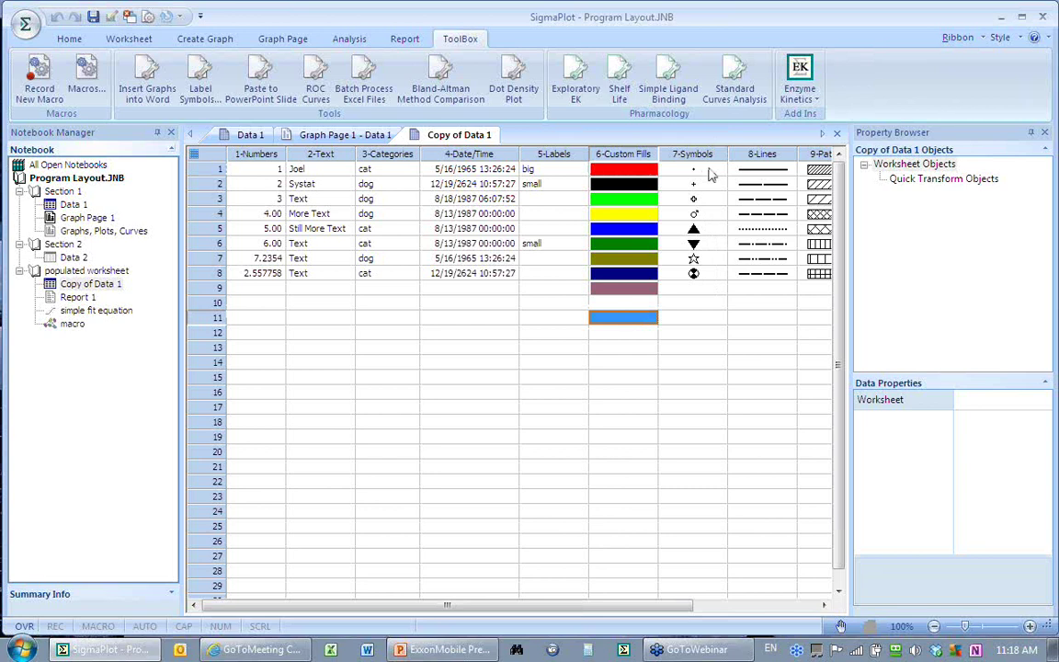
Review the worksheet's remaining columns through ErrorBar Codes and return to the first column
left_click(824, 606)
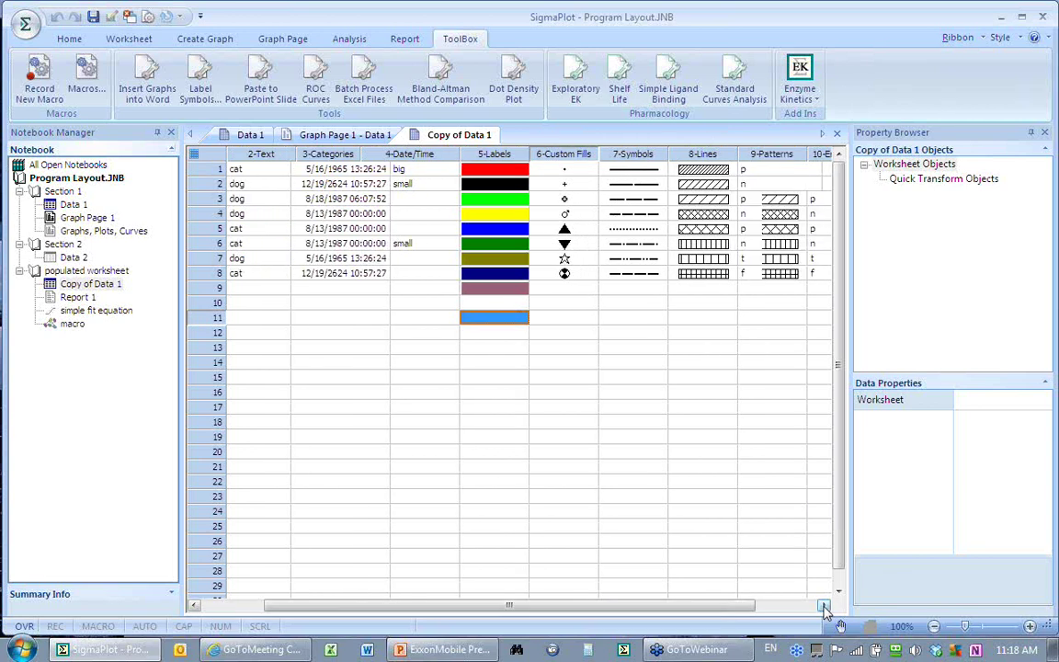
left_click(824, 607)
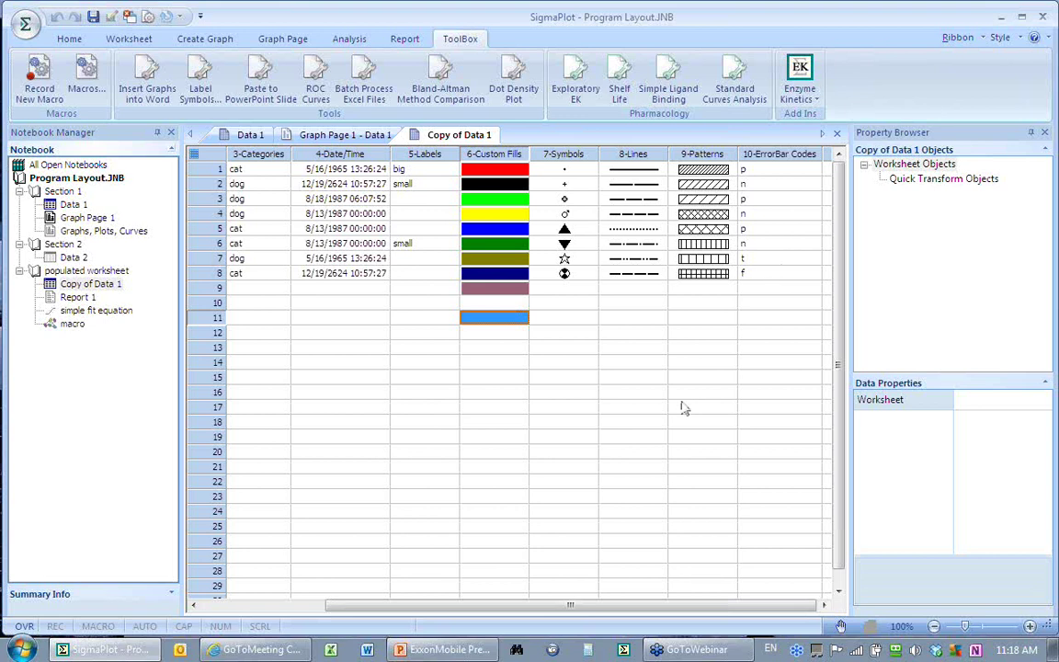
left_click(230, 605)
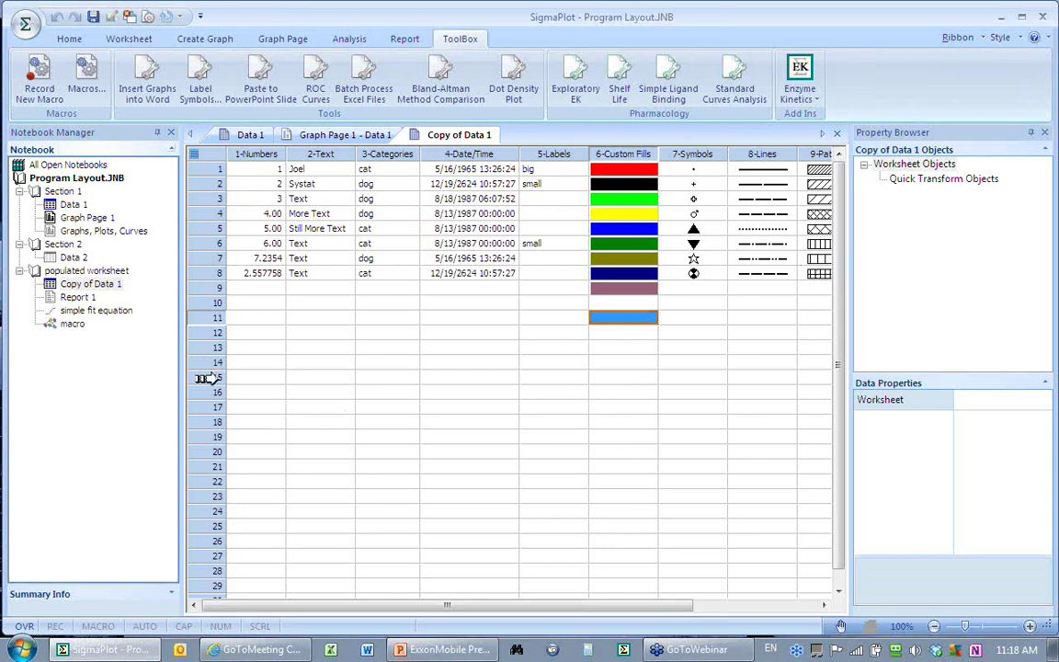
Return to Graph Page 1 and select the data point symbols of the upper graph
double_click(53, 218)
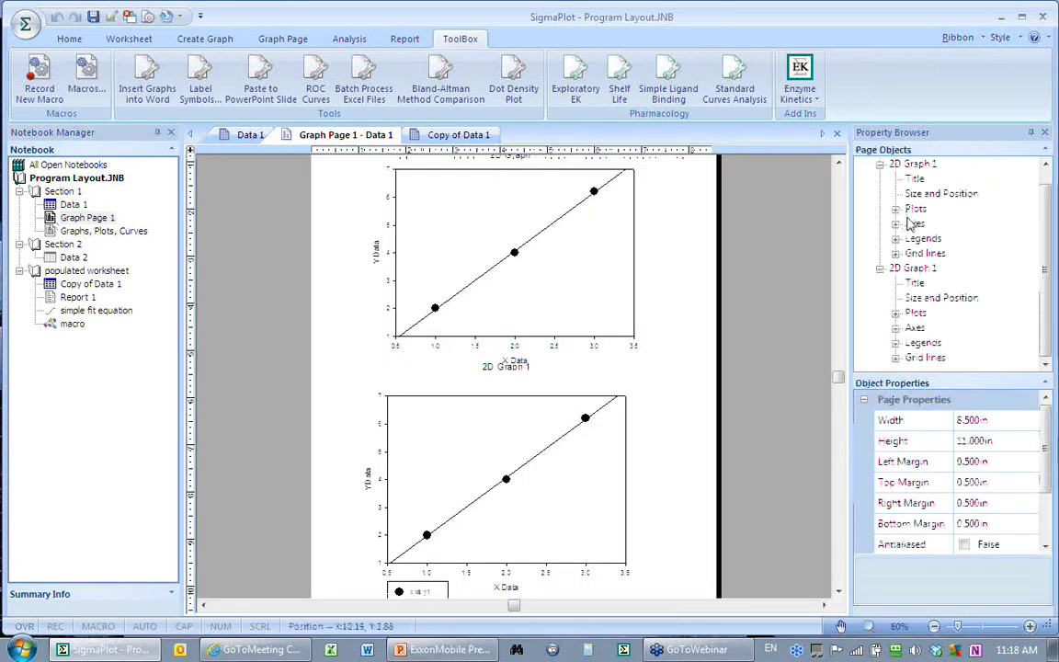
left_click(592, 283)
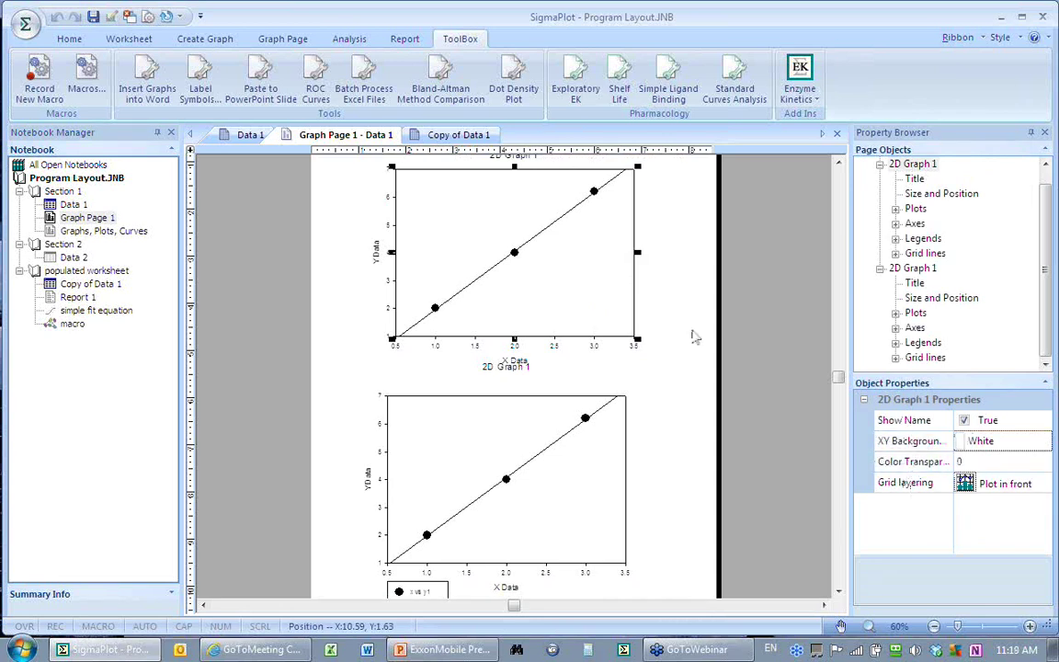
left_click(522, 263)
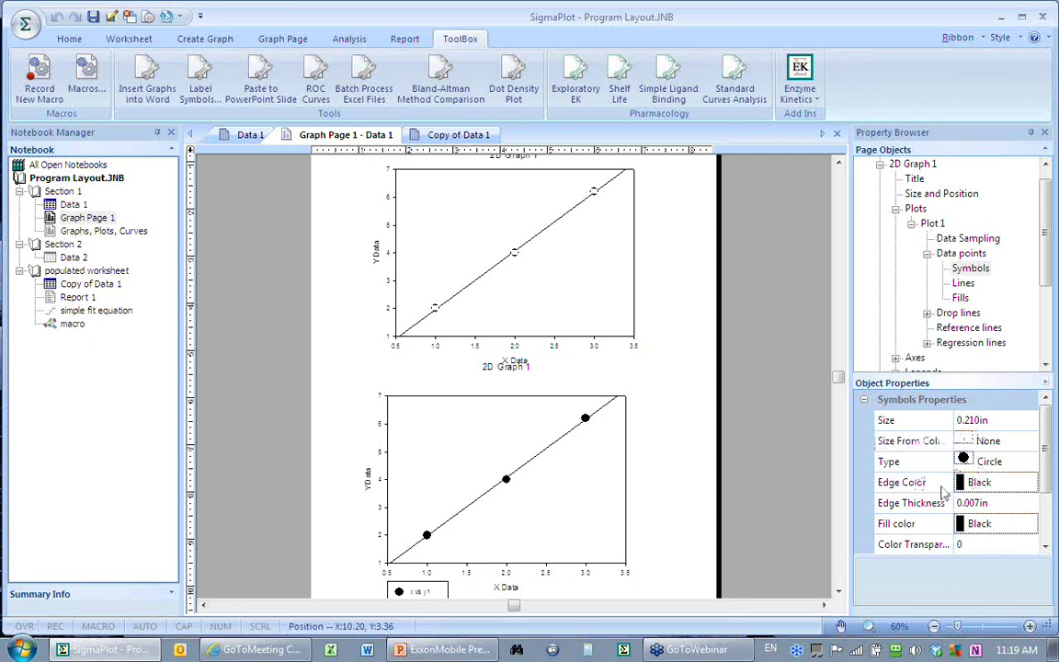
Browse the circle, square and diamond symbol types for the selected data points and review the other symbol properties
left_click(993, 462)
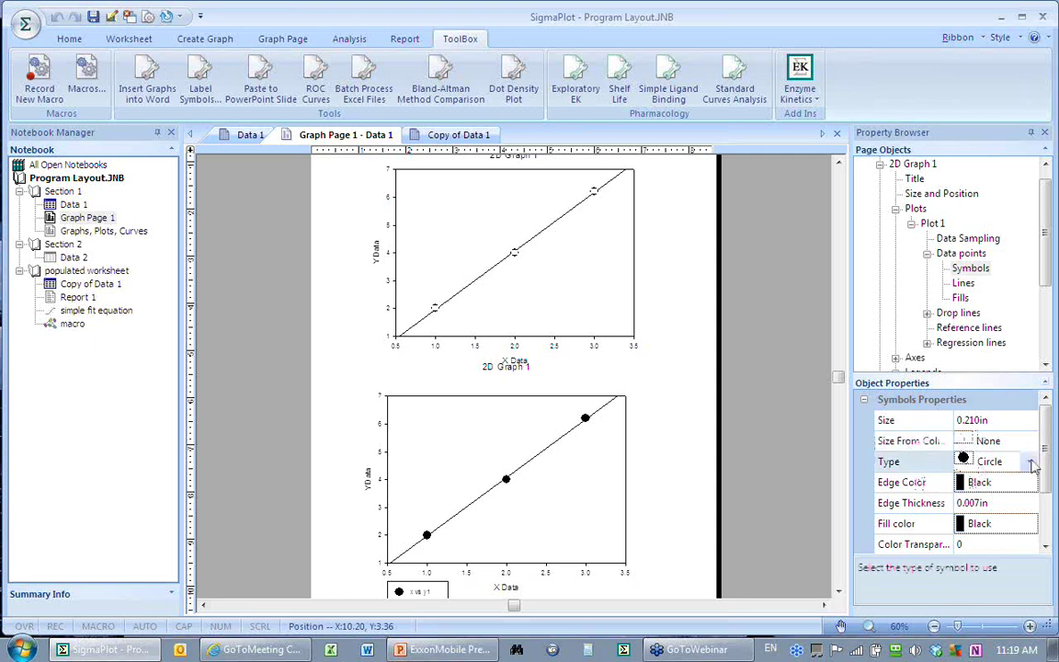
left_click(1032, 463)
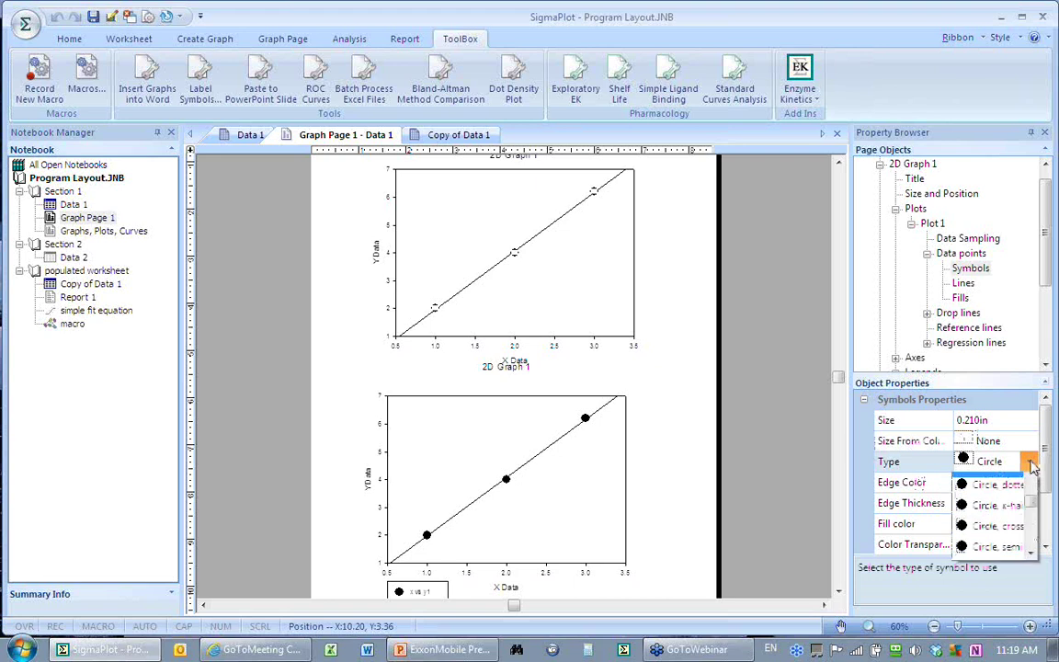
scroll(1012, 514, "down", 3)
scroll(1032, 564, "down", 3)
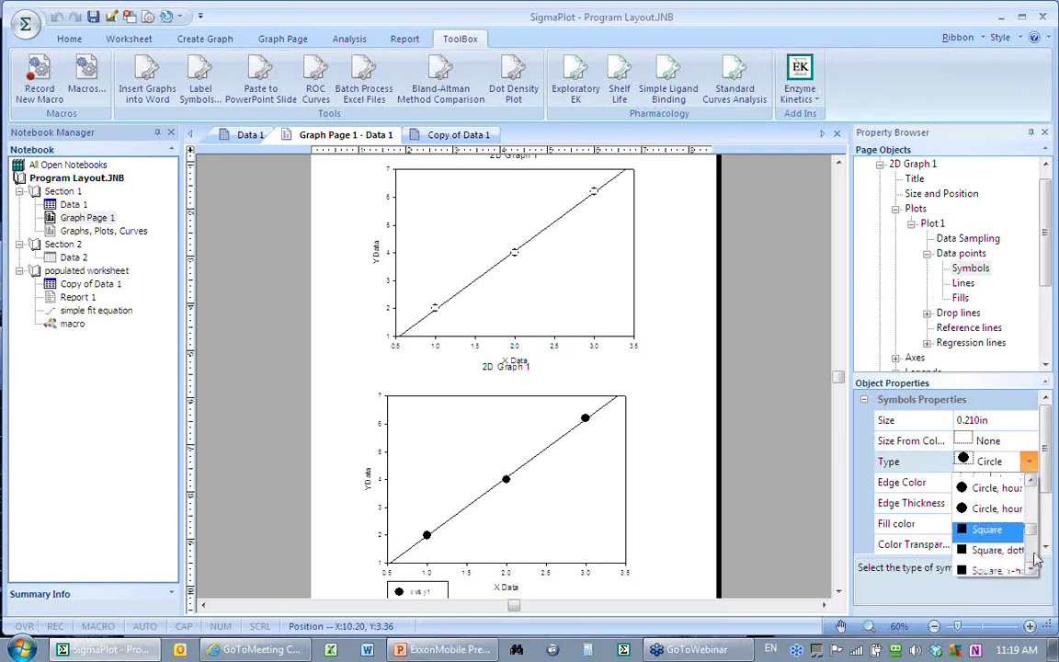
scroll(1028, 543, "down", 2)
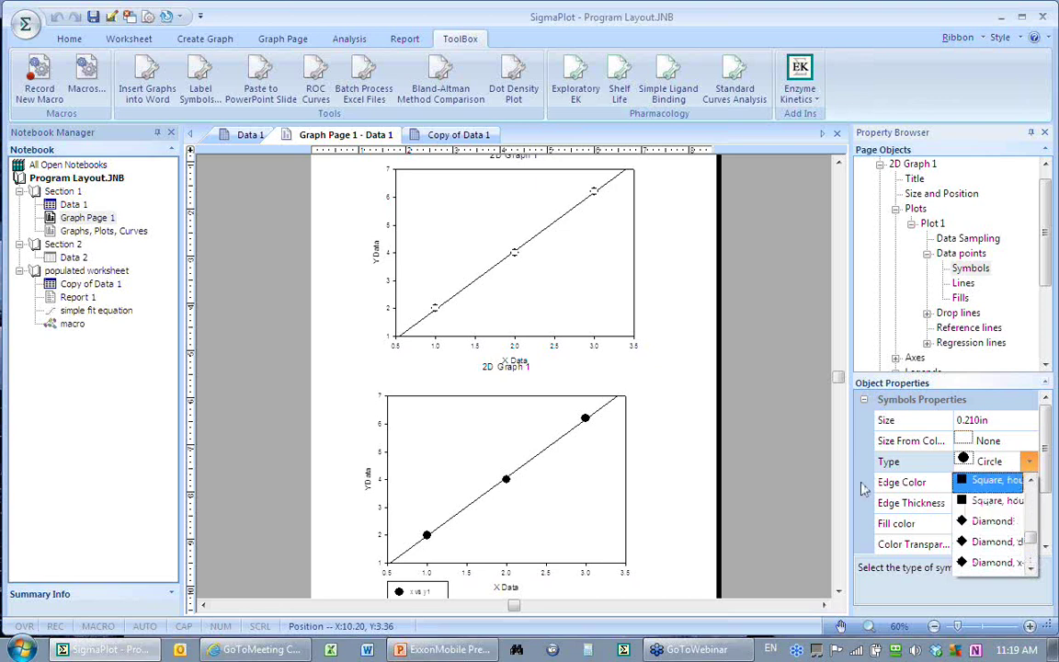
left_click(897, 462)
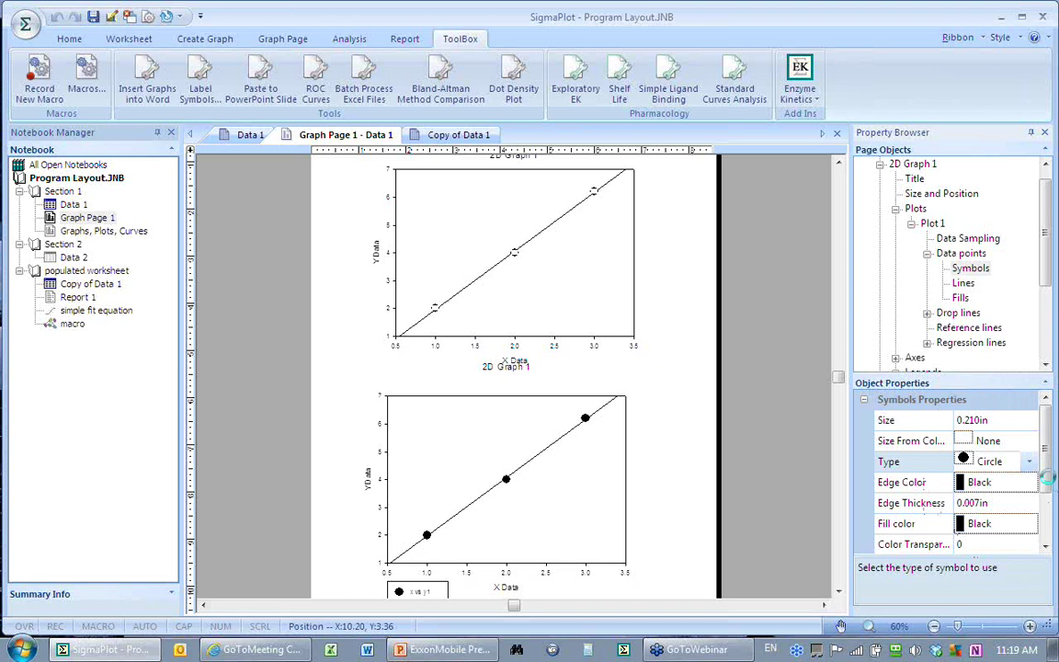
scroll(1039, 492, "down", 1)
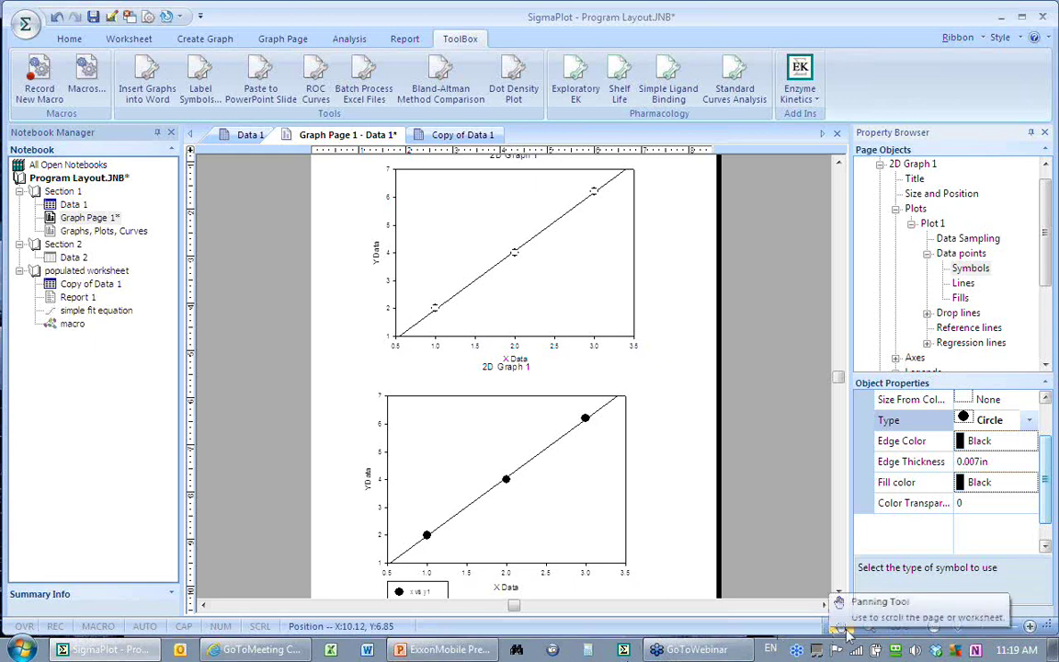
Pan Graph Page 1 until the legend below the lower graph is fully in view
left_click(816, 625)
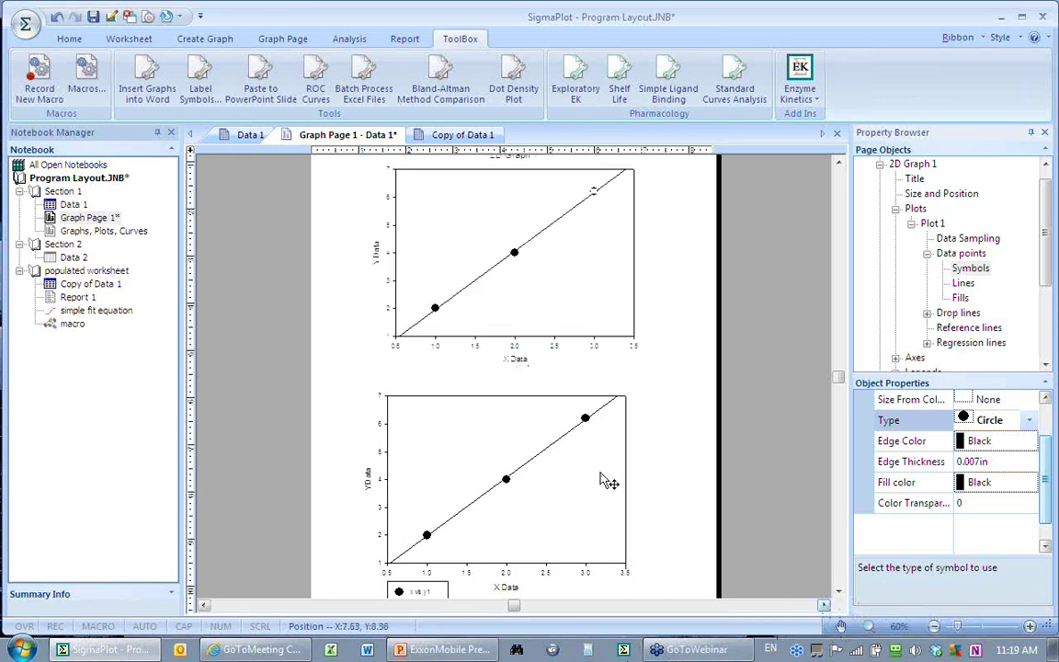
left_click_drag(584, 496, 634, 466)
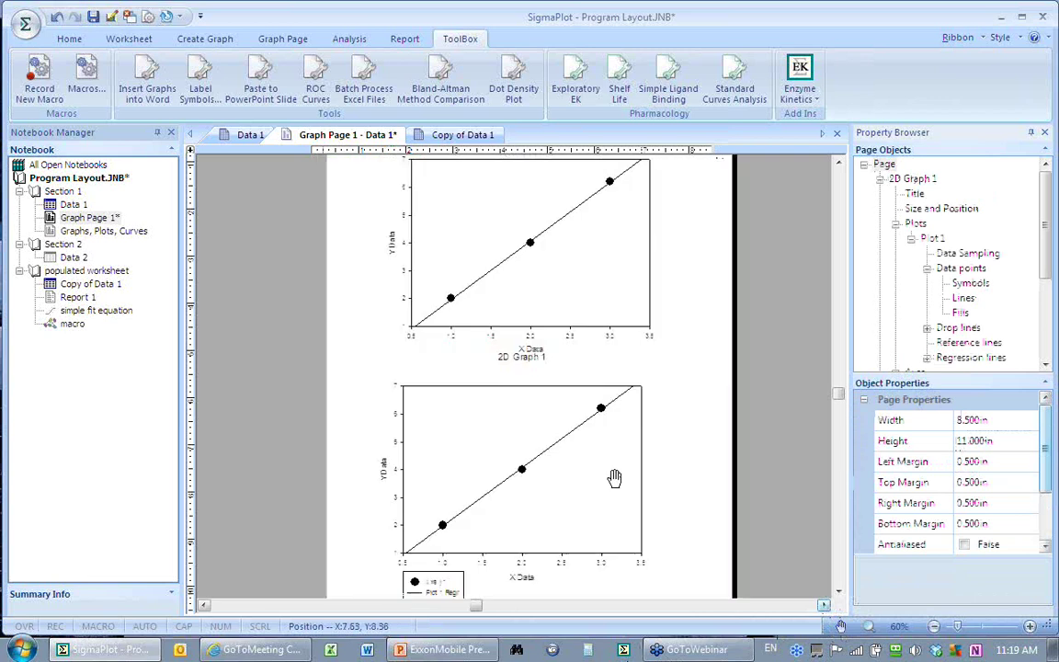
left_click_drag(575, 481, 660, 443)
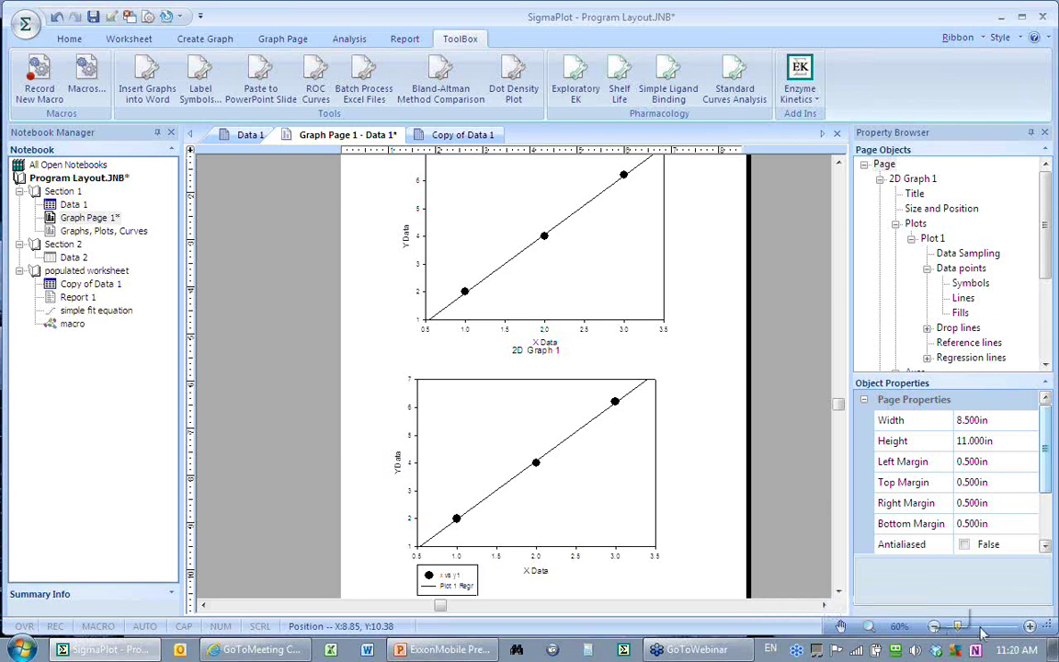
Zoom Graph Page 1 in to 90%
left_click(1031, 626)
left_click(1031, 626)
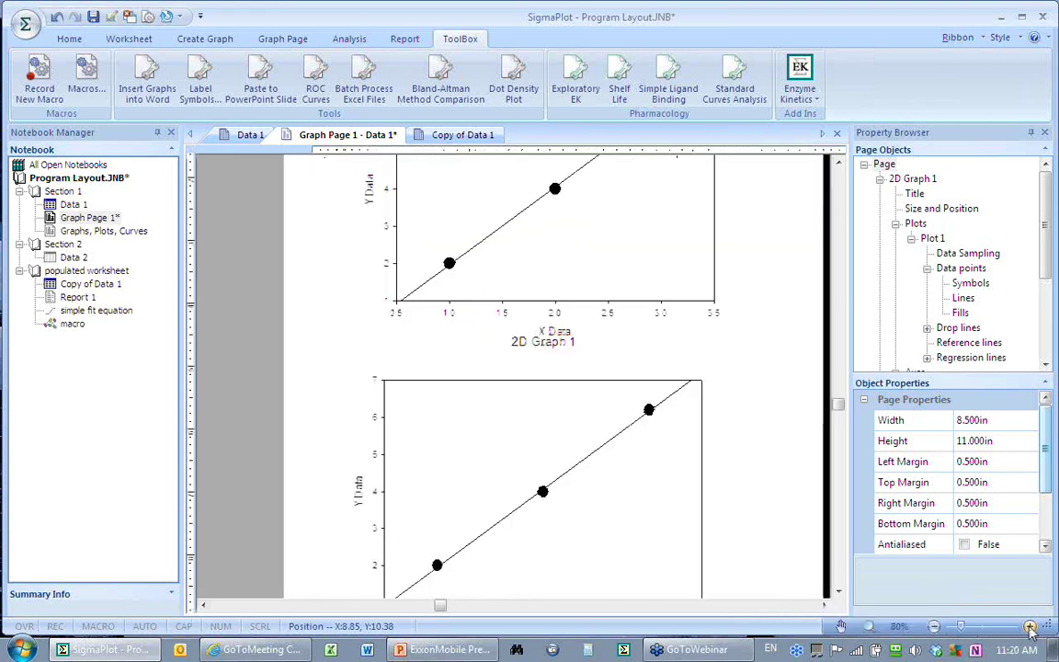
left_click(1031, 627)
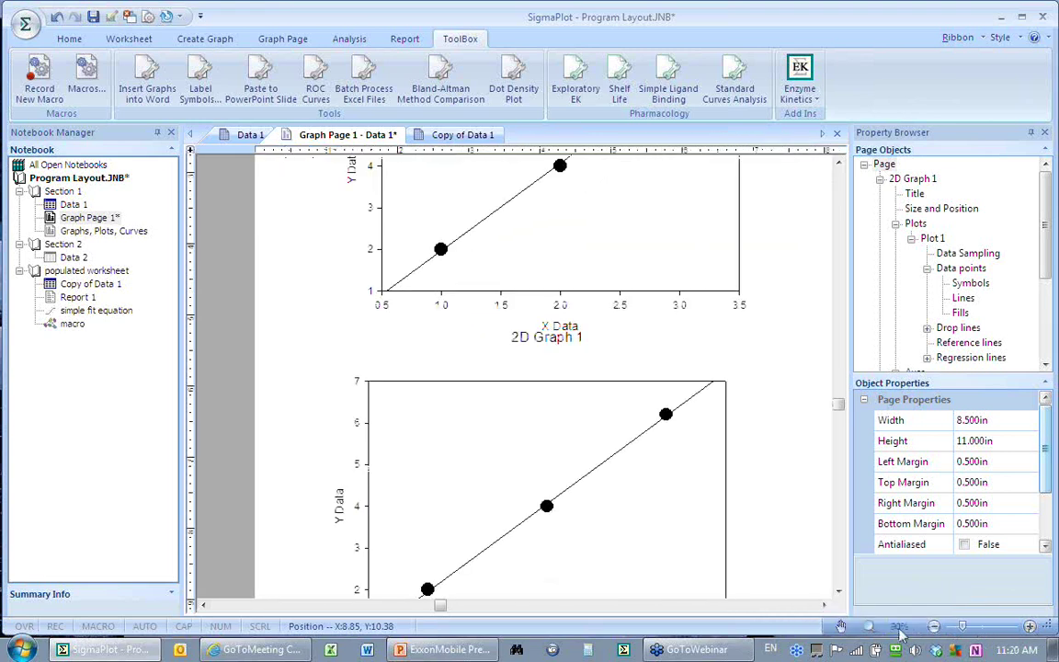
left_click(900, 627)
left_click(497, 287)
left_click(537, 379)
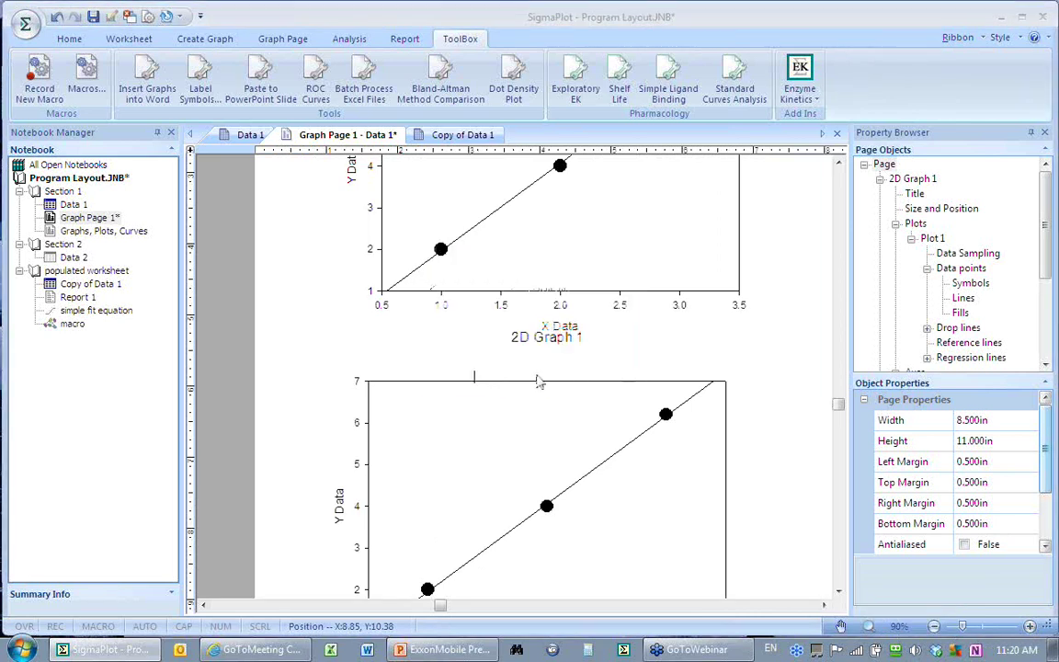
Magnify the upper graph with a zoom window so its plot area fills the view
left_click(868, 626)
left_click_drag(410, 181, 666, 353)
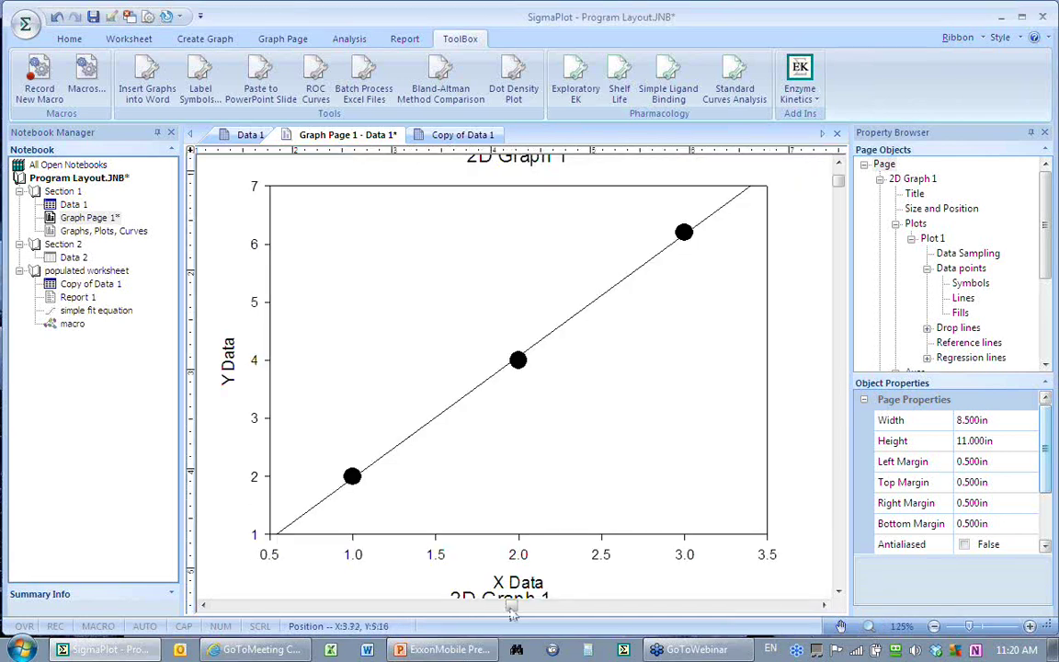
Zoom Graph Page 1 out to 50% and bring both graphs into view
right_click(437, 589)
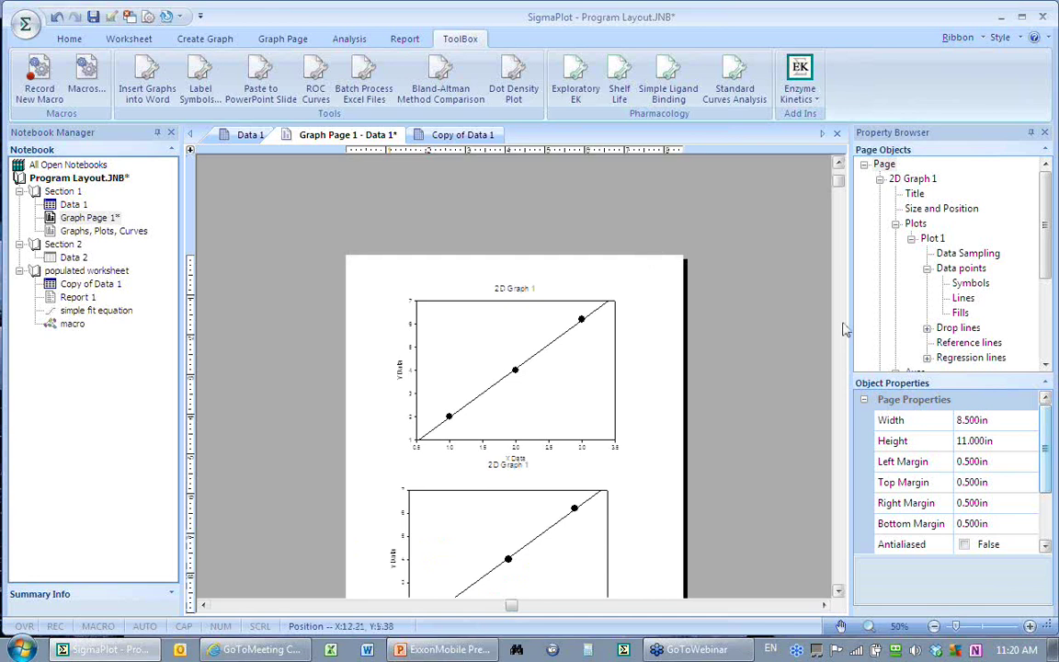
scroll(845, 329, "down", 3)
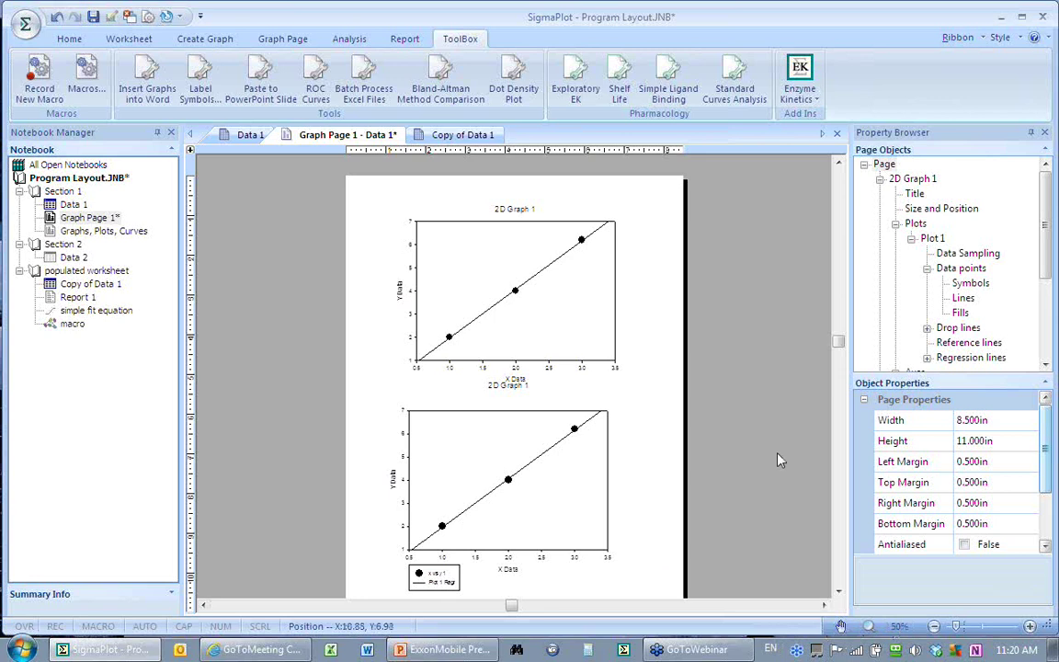
Close the Program Layout notebook and save its changes
right_click(101, 178)
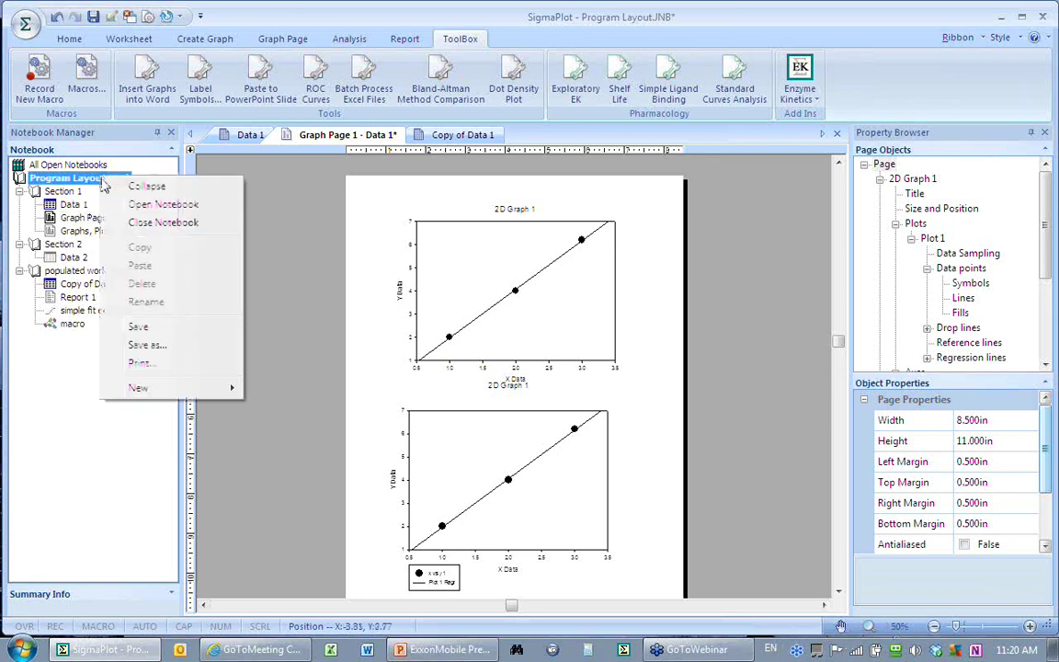
left_click(134, 222)
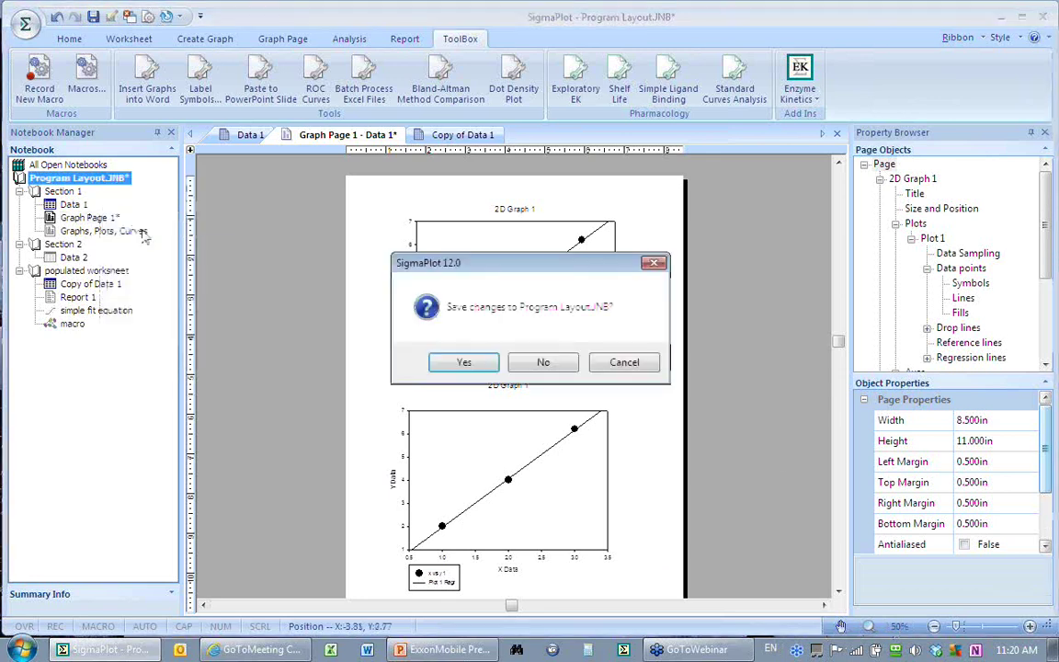
key("Return")
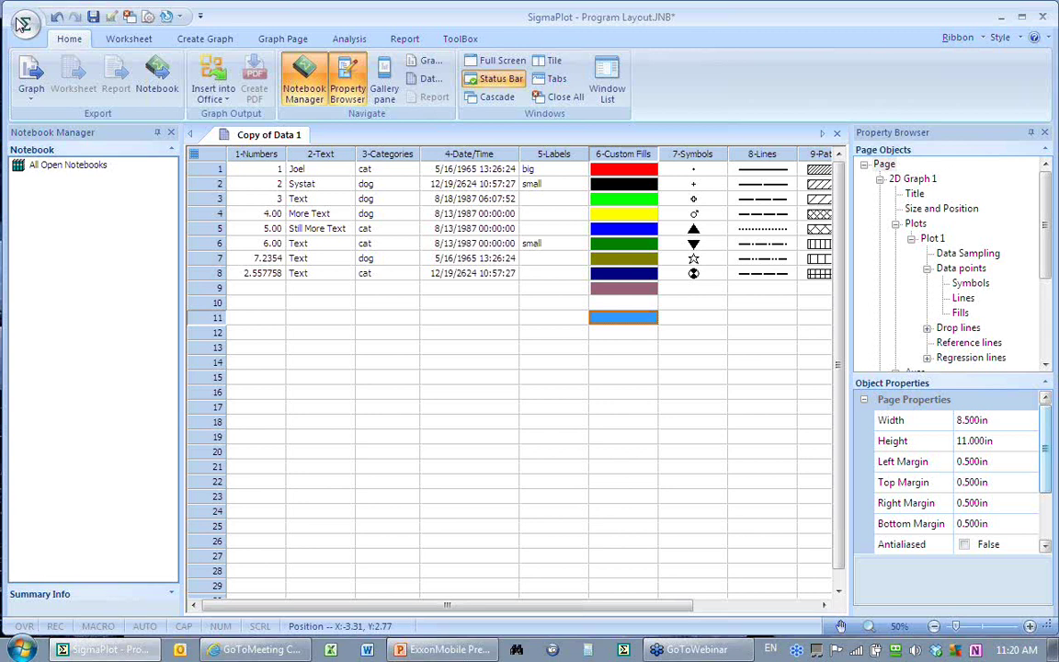
Create a new notebook and enter 1, 2 and 5 in the first three rows of column 1
left_click(23, 23)
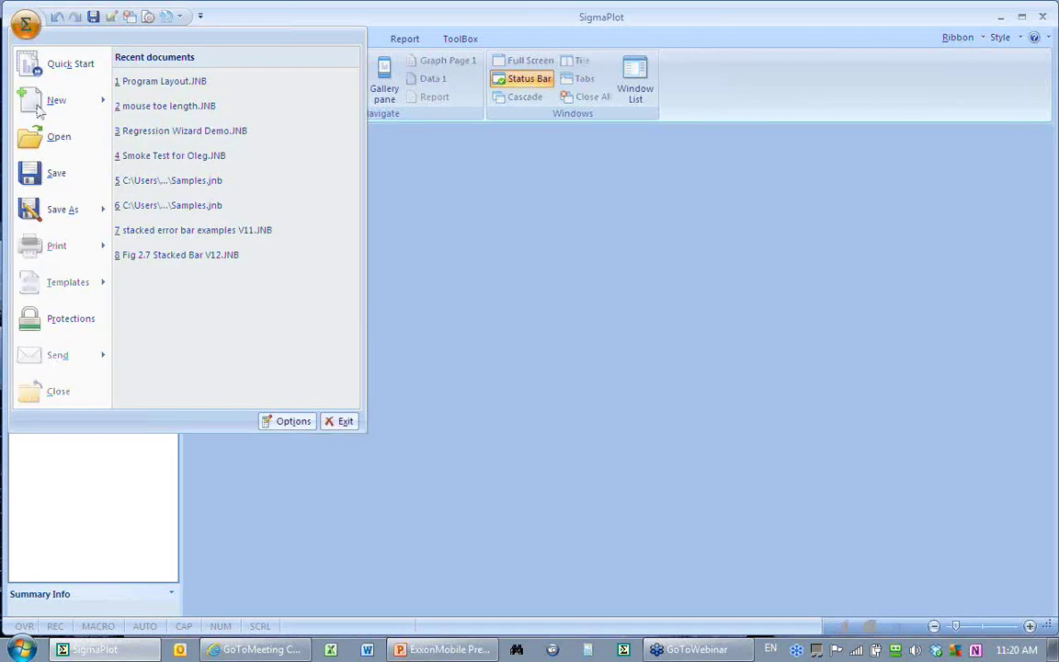
left_click(60, 100)
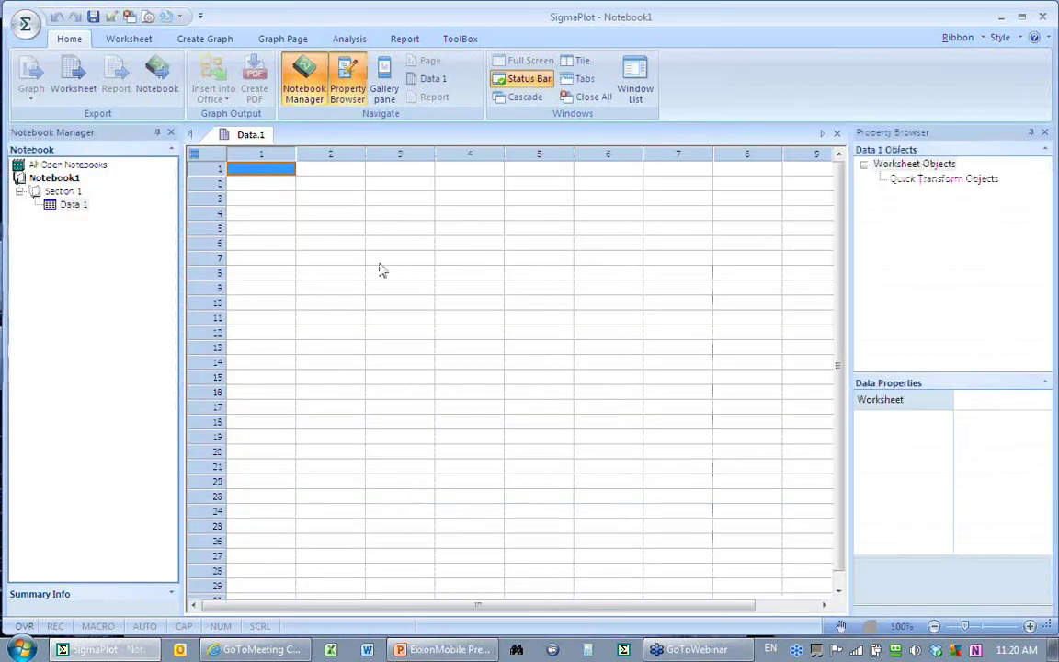
type("1")
key("Return")
type("2")
key("Return")
type("5")
key("Return")
Create a simple vertical bar graph from column 1 using the Single Y data format
left_click(265, 152)
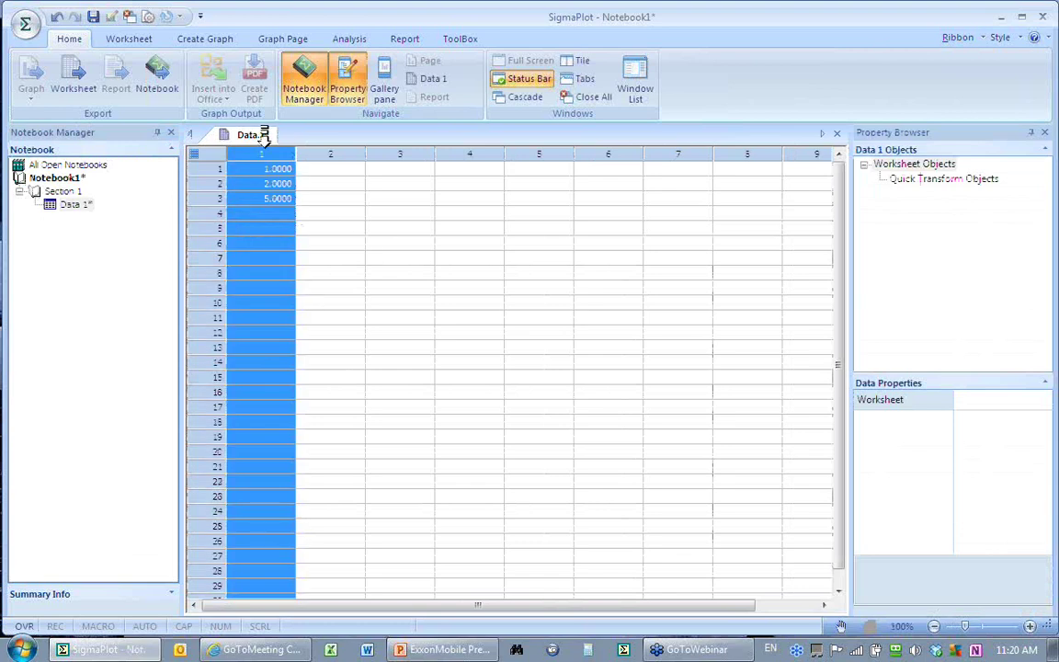
left_click(218, 44)
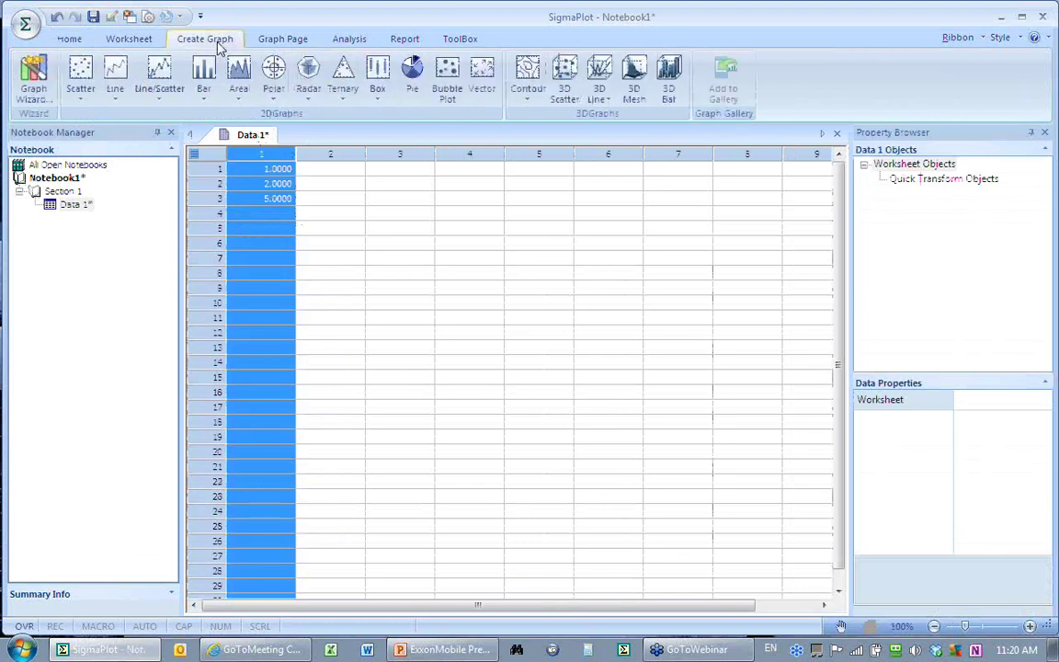
left_click(204, 97)
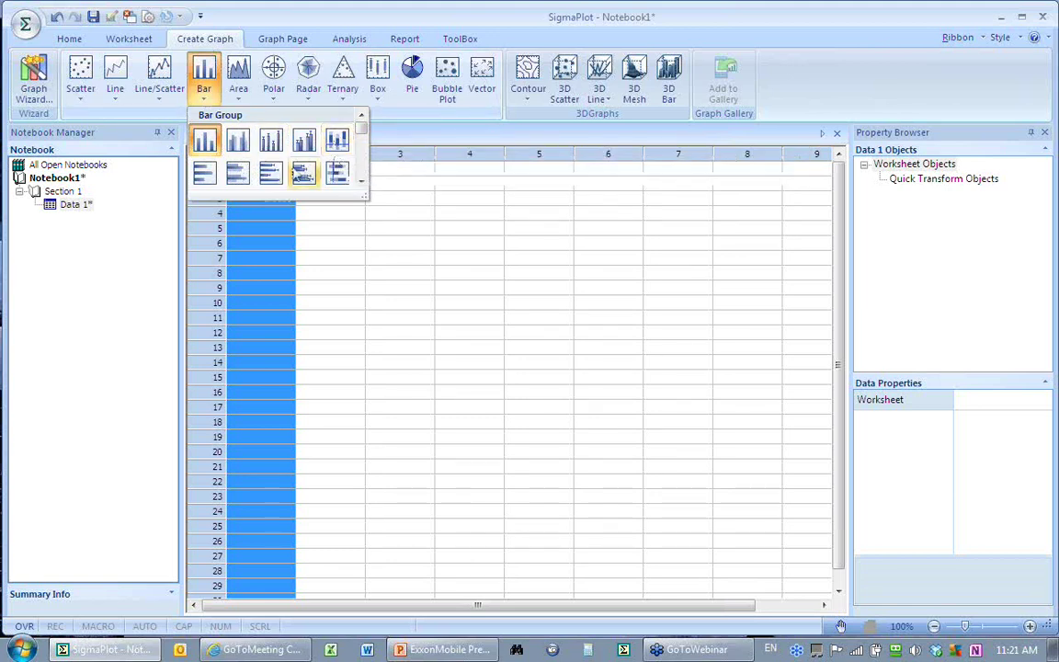
left_click(205, 140)
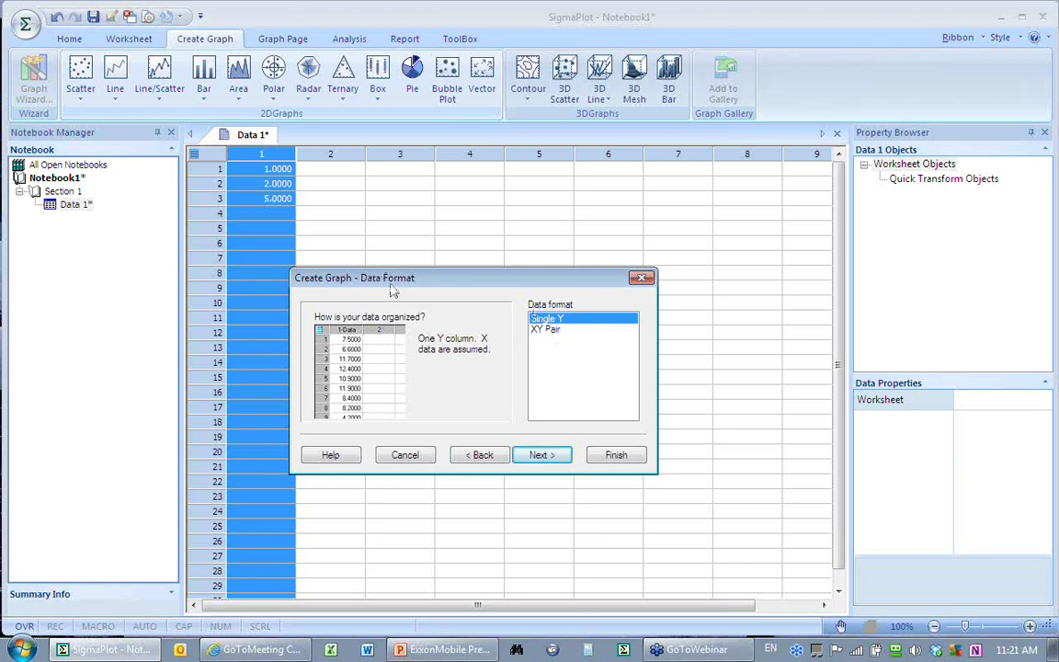
left_click(540, 455)
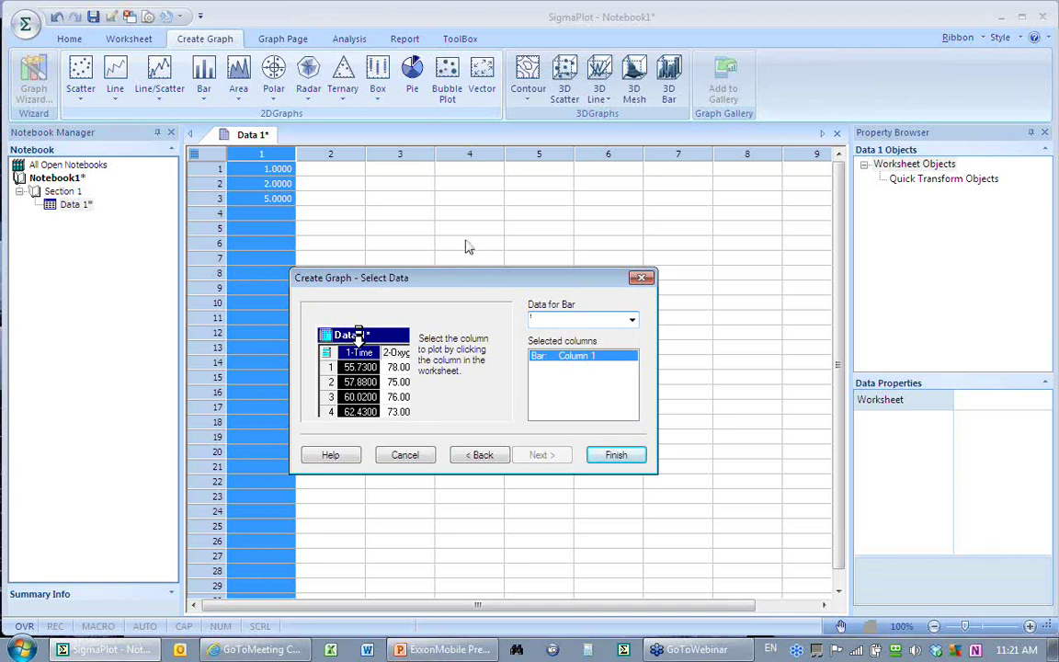
left_click(632, 322)
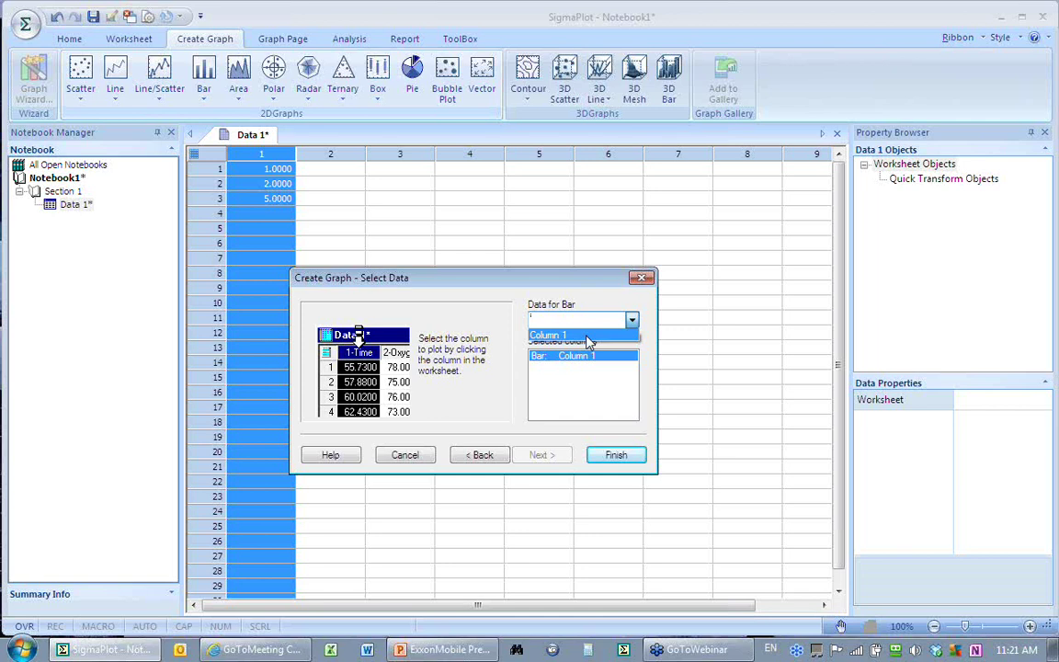
left_click(589, 338)
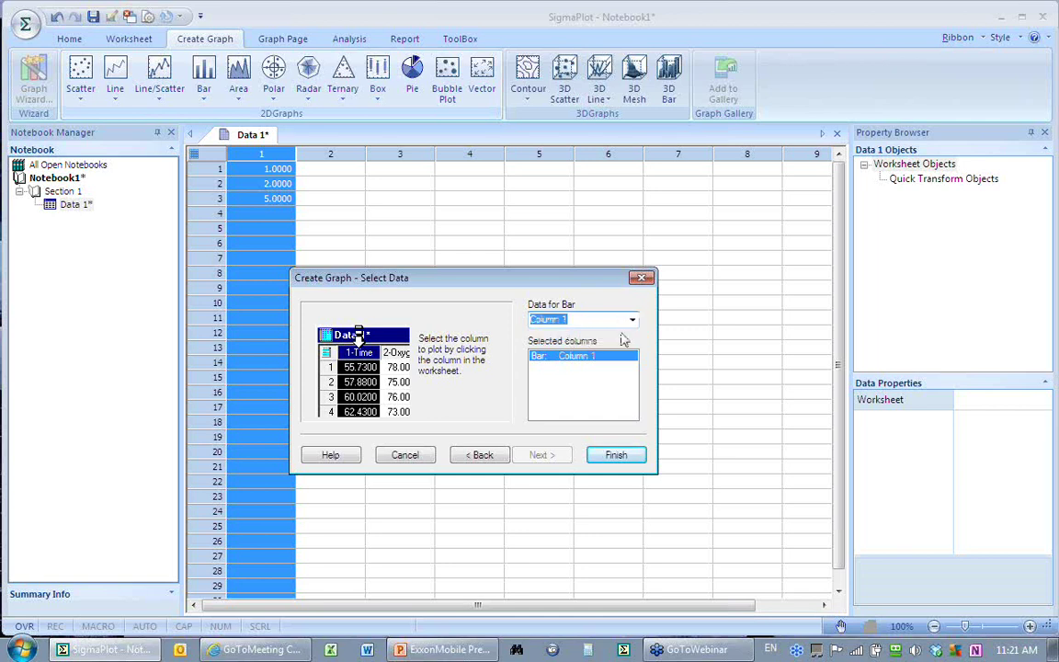
left_click(620, 459)
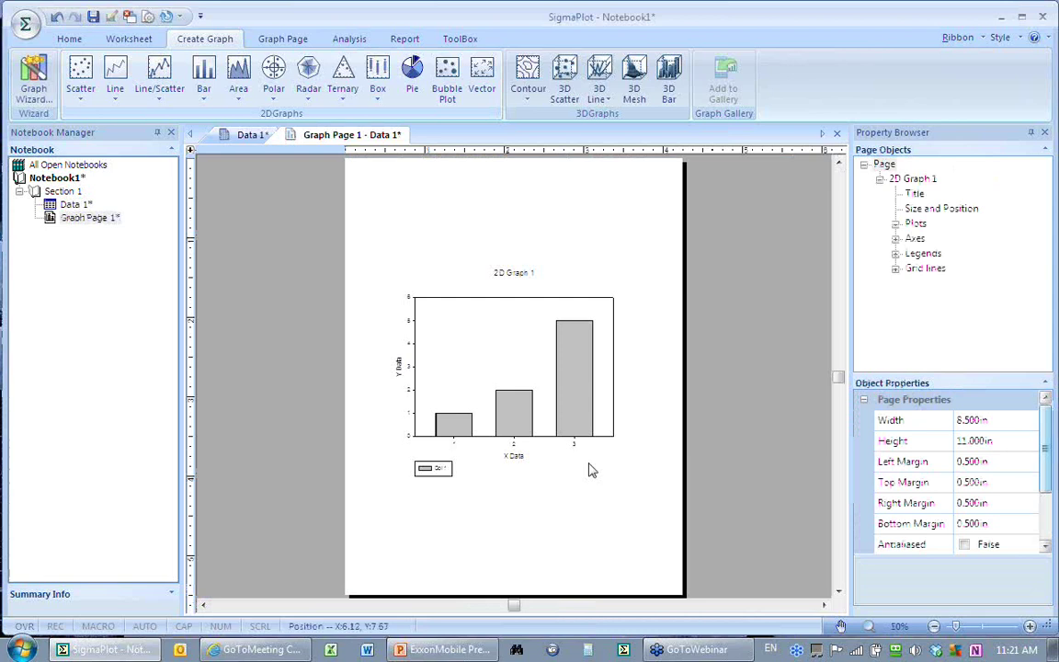
Insert green, red and blue color cells into rows 1 to 3 of column 2 in the Data 1 worksheet
left_click(241, 136)
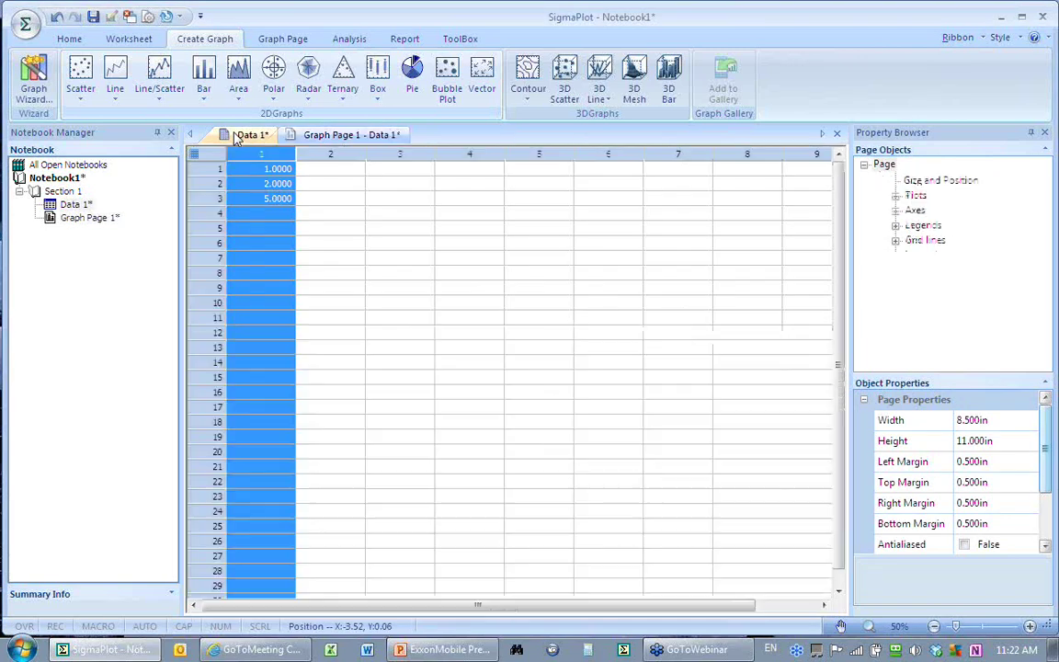
left_click(337, 171)
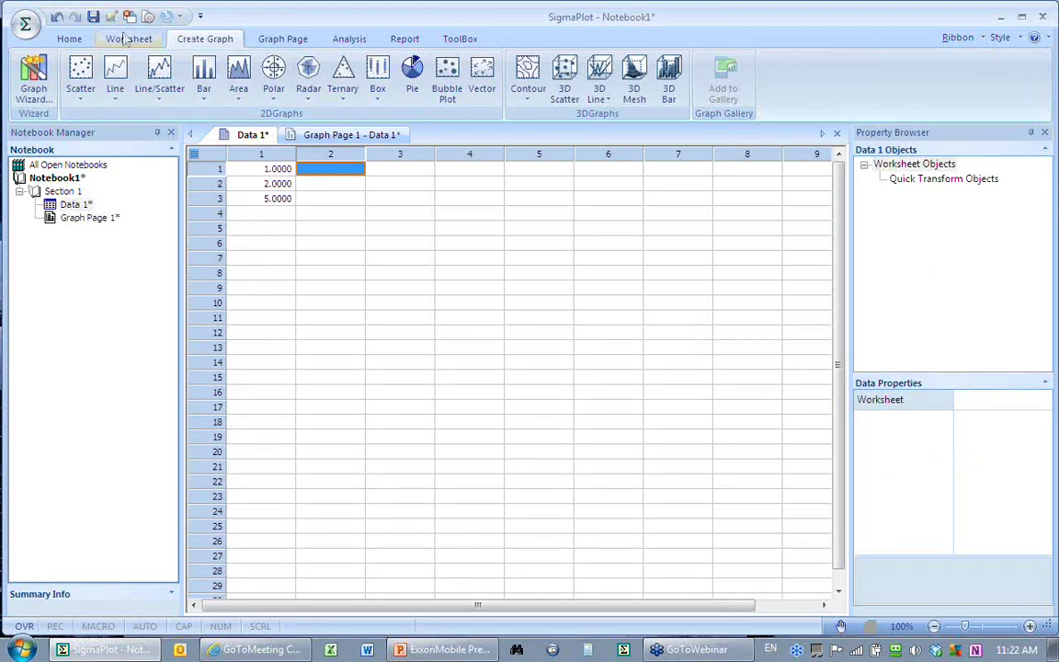
left_click(125, 40)
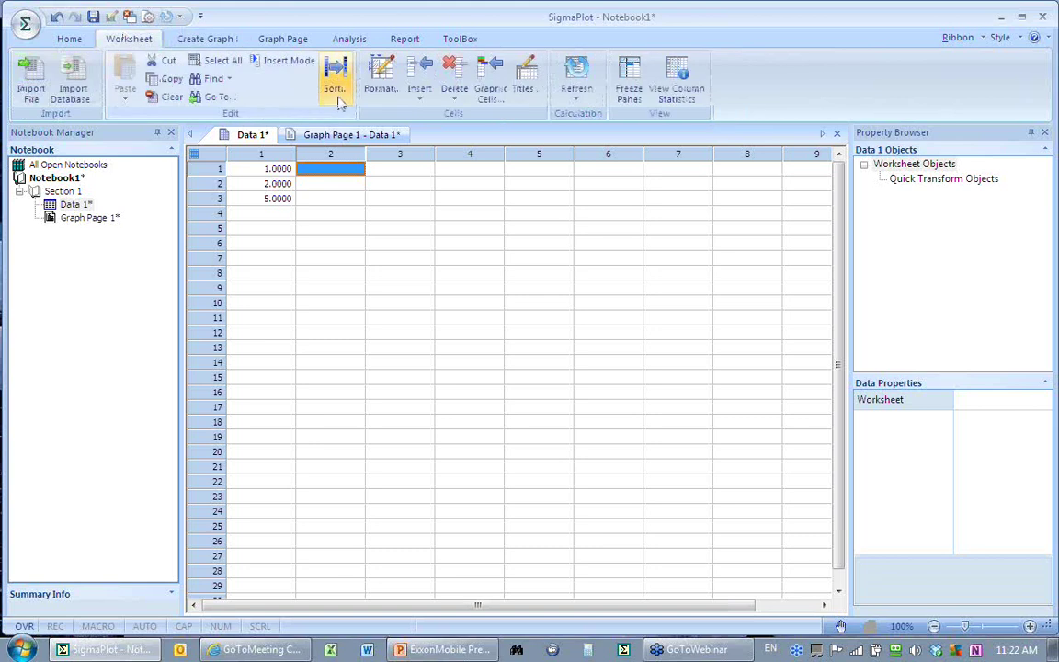
left_click(490, 92)
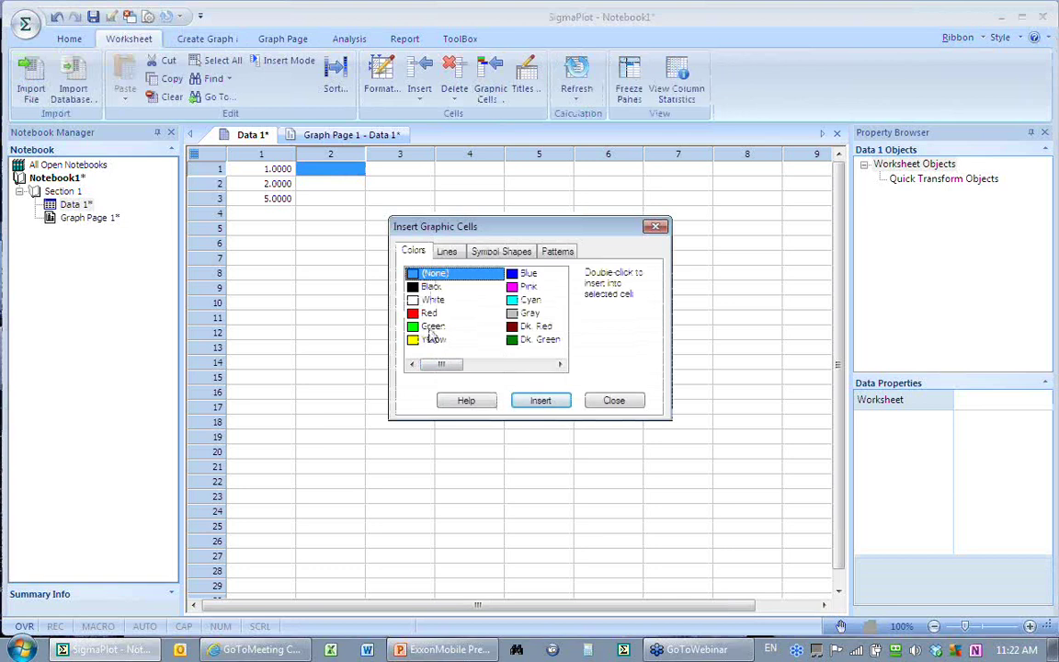
left_click(430, 329)
double_click(430, 329)
double_click(428, 316)
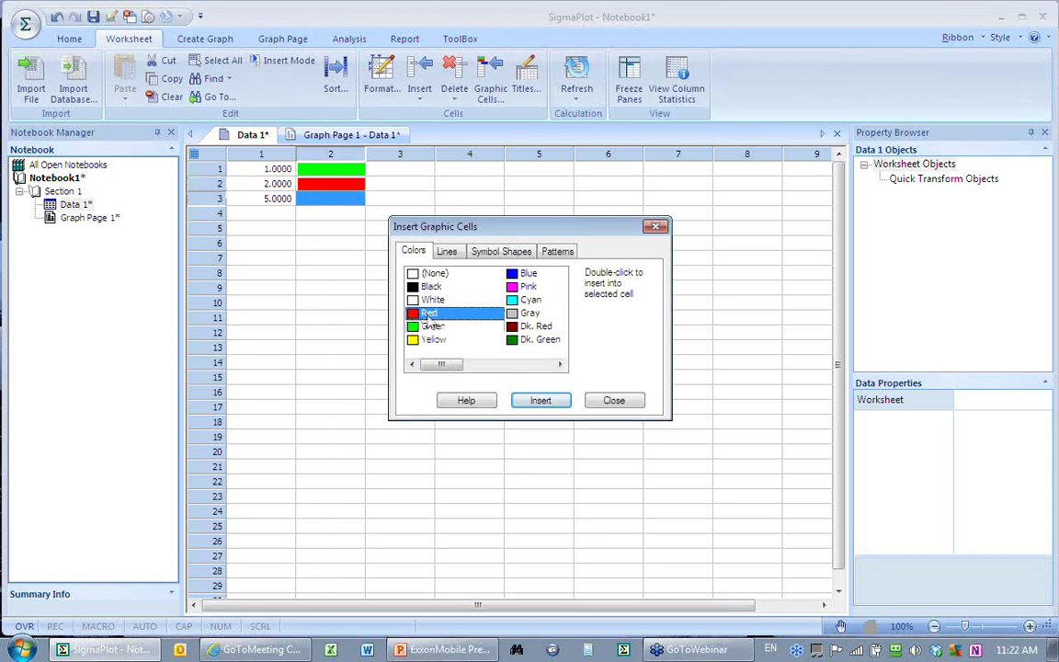
left_click(524, 275)
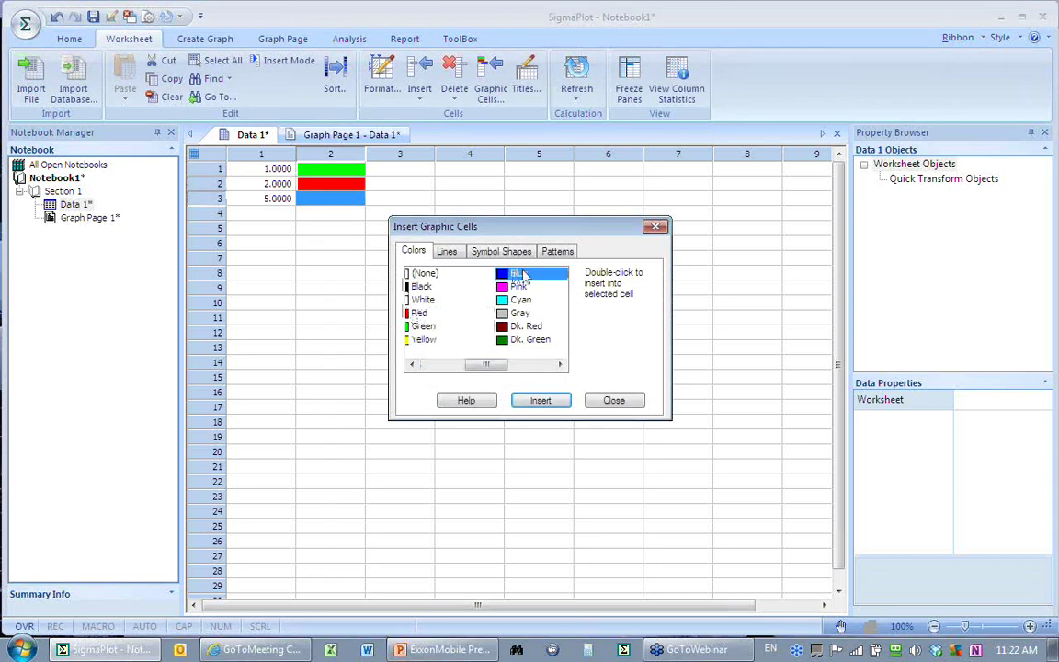
double_click(524, 275)
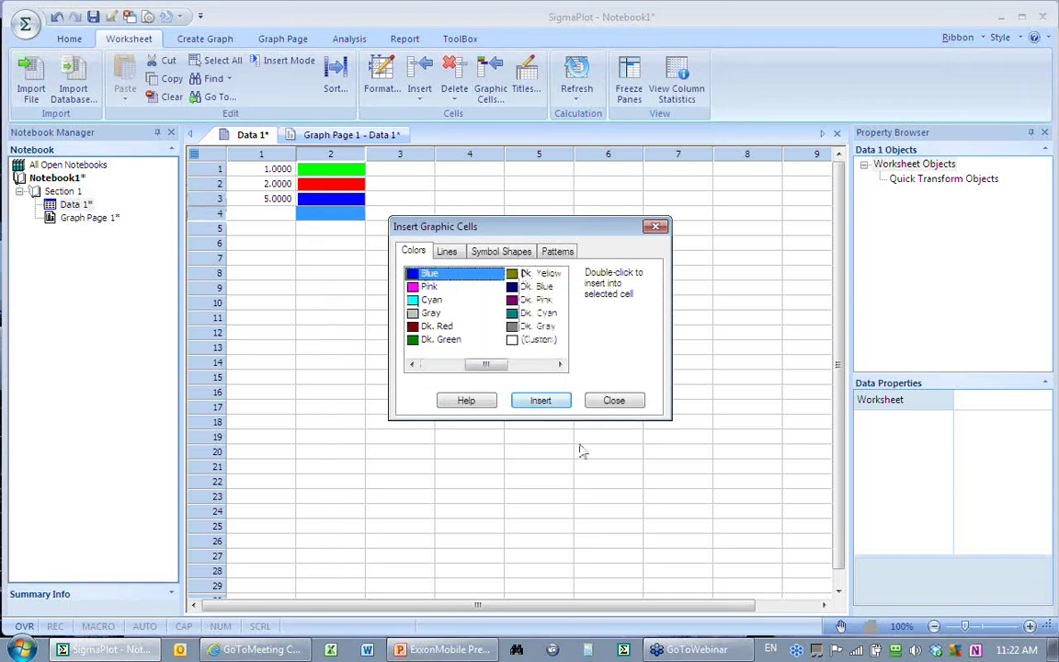
left_click(614, 402)
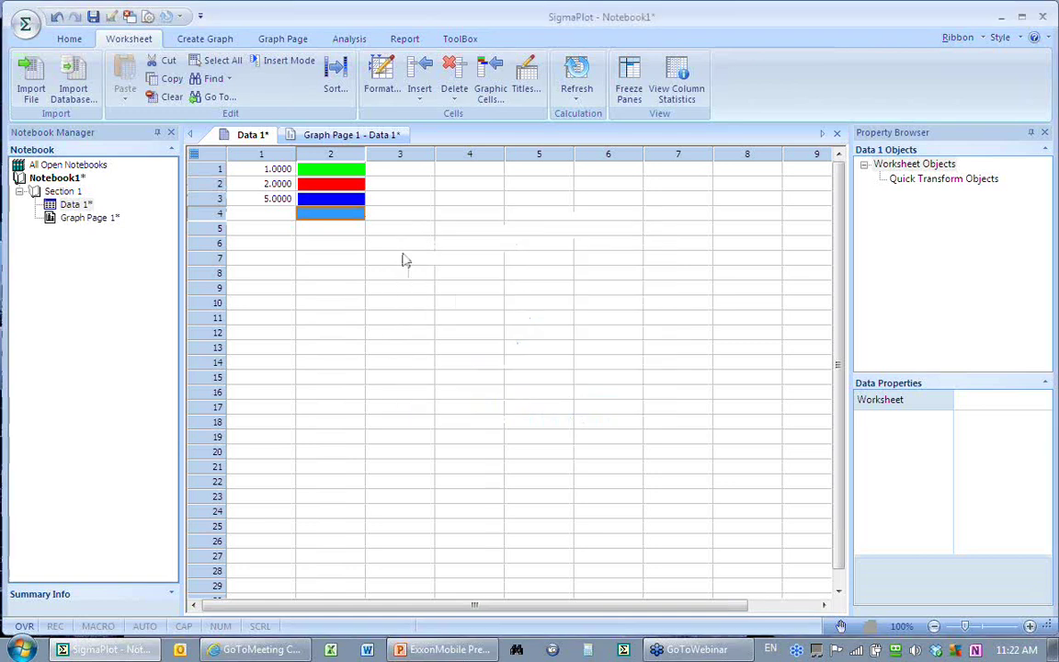
Set the fill color of the bars on Graph Page 1 to be taken from column 2
left_click(351, 136)
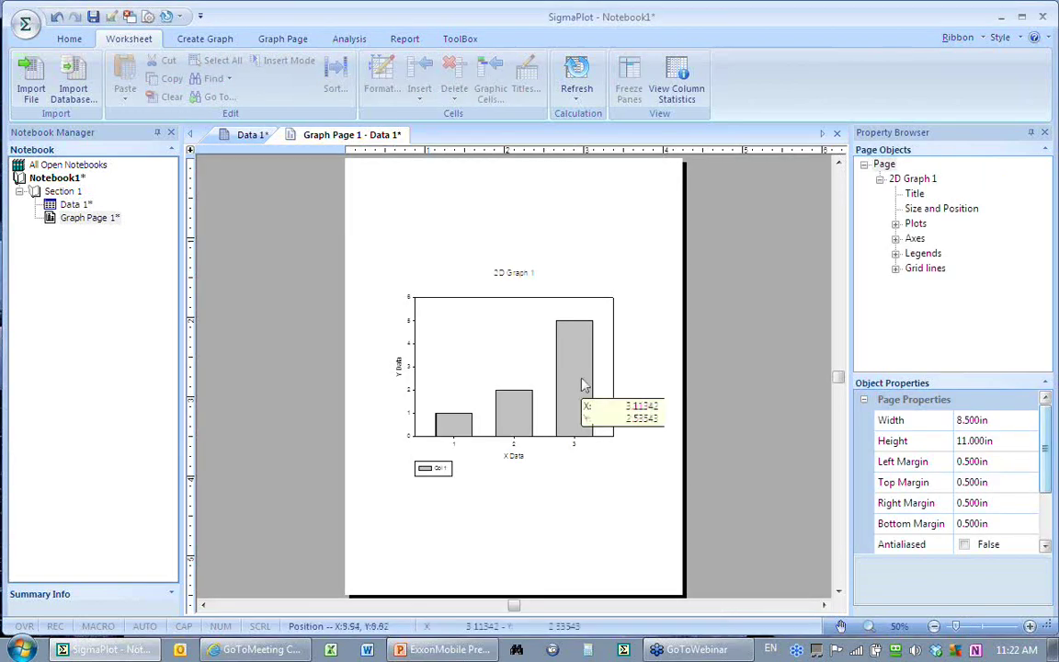
left_click(581, 384)
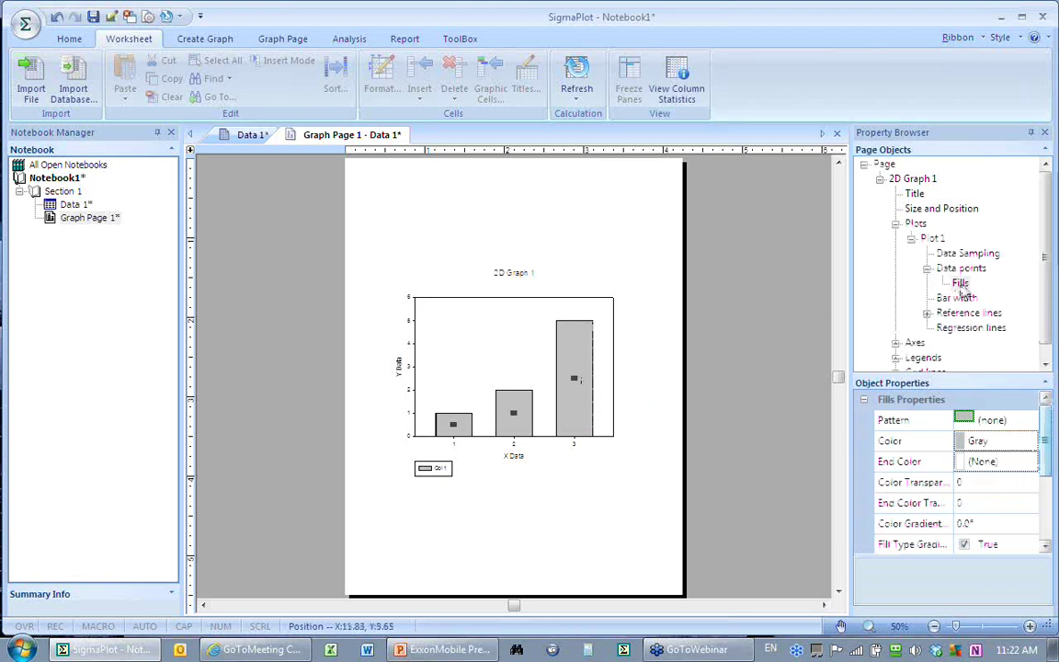
left_click(1031, 442)
scroll(1029, 496, "down", 3)
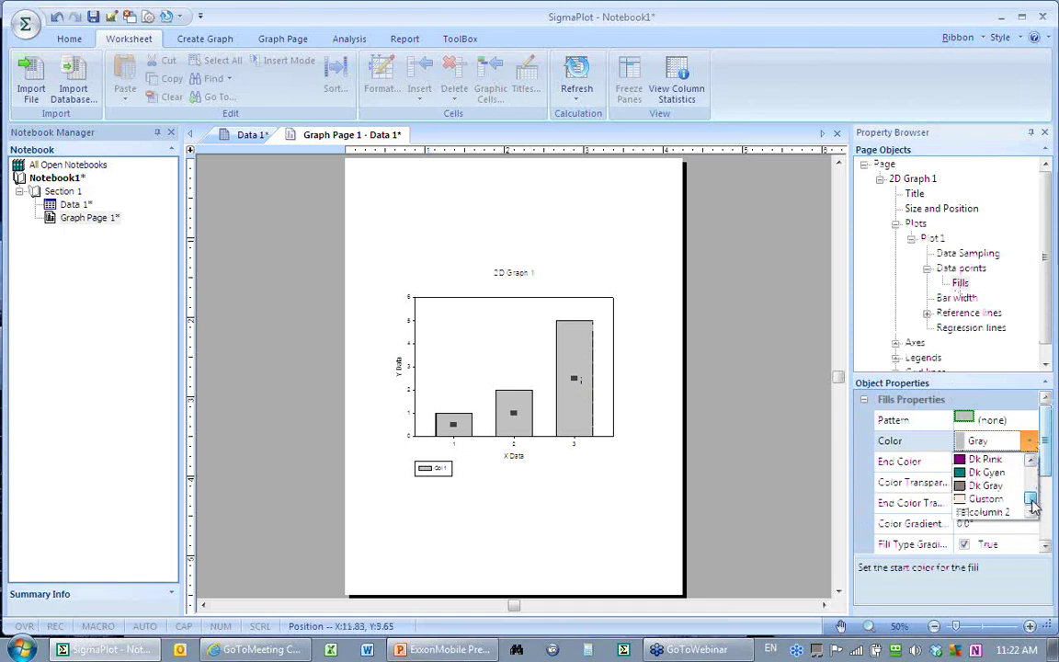
left_click(989, 512)
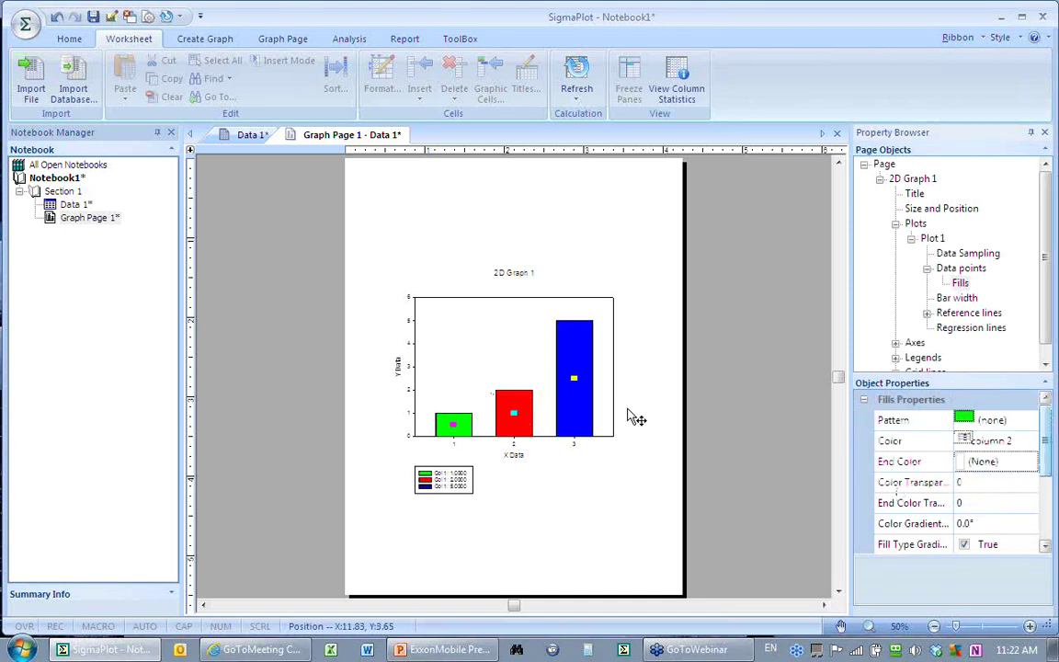
left_click(679, 380)
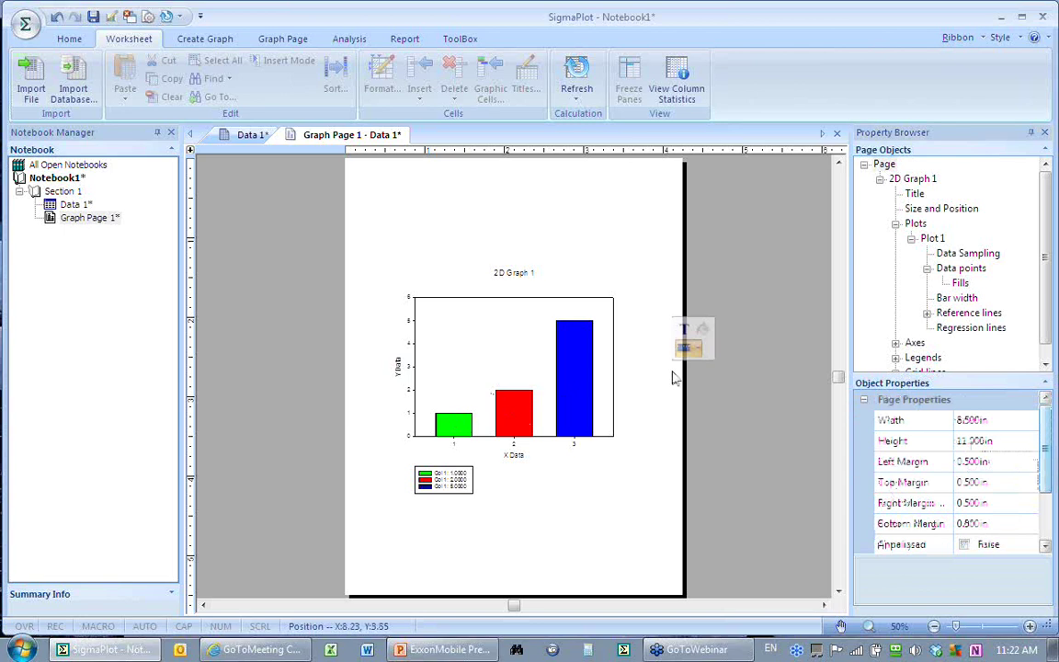
Try filling only the third bar with light pink, and undo the color change
mouse_move(578, 369)
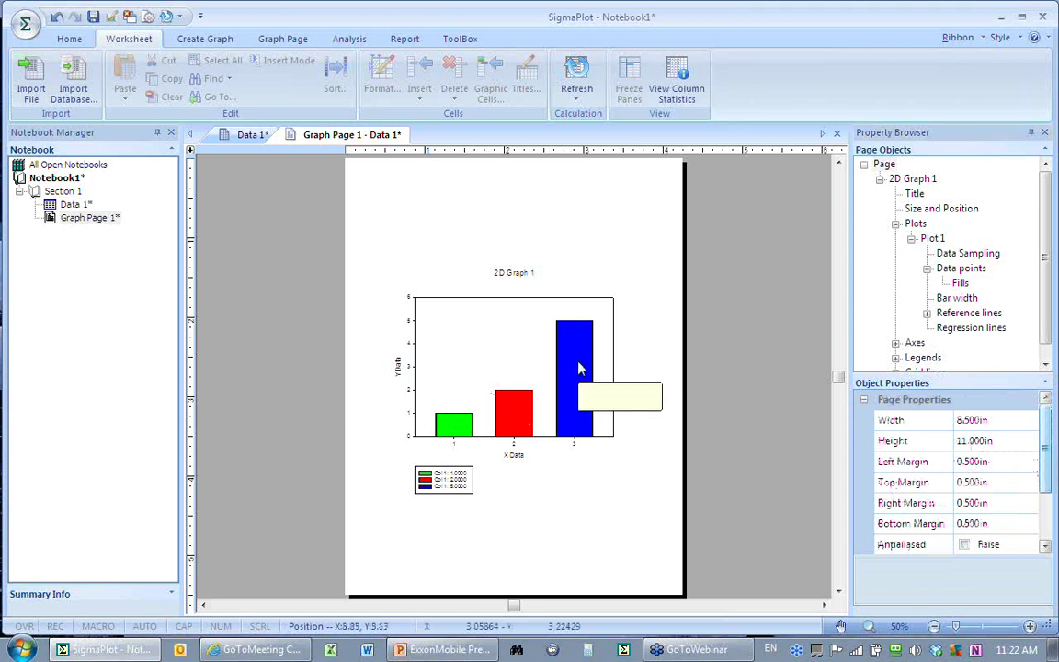
left_click(578, 369)
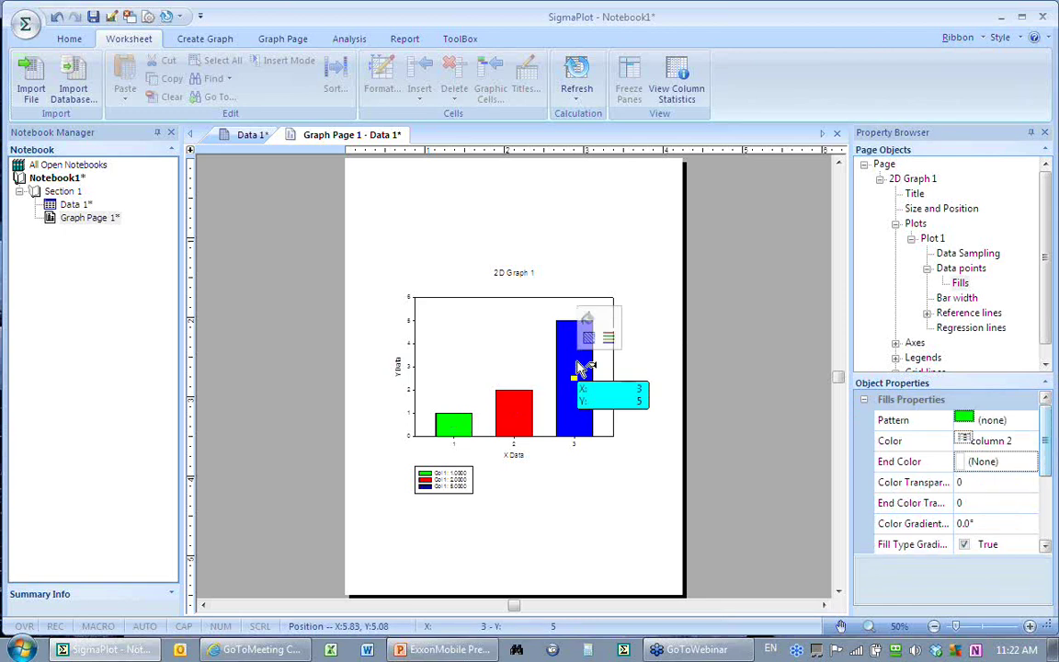
mouse_move(585, 329)
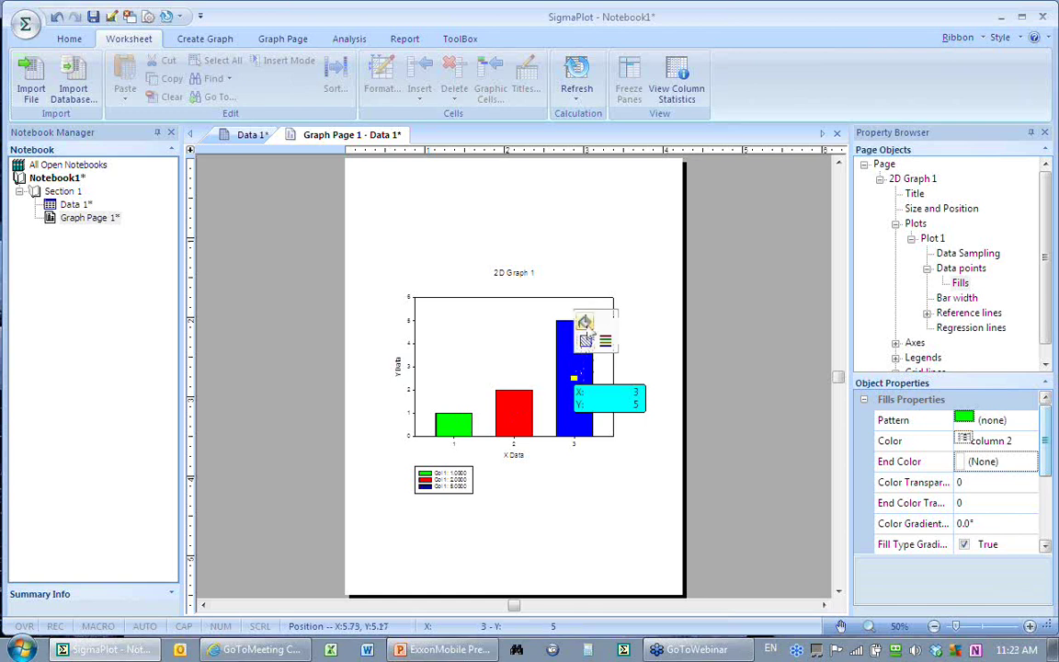
left_click(585, 324)
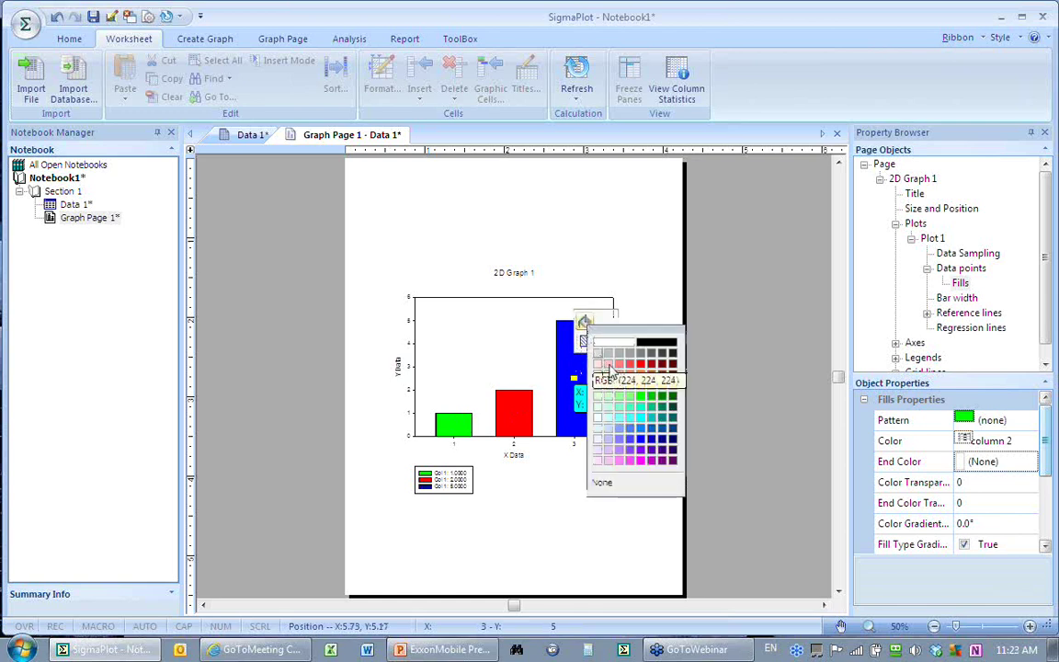
left_click(611, 393)
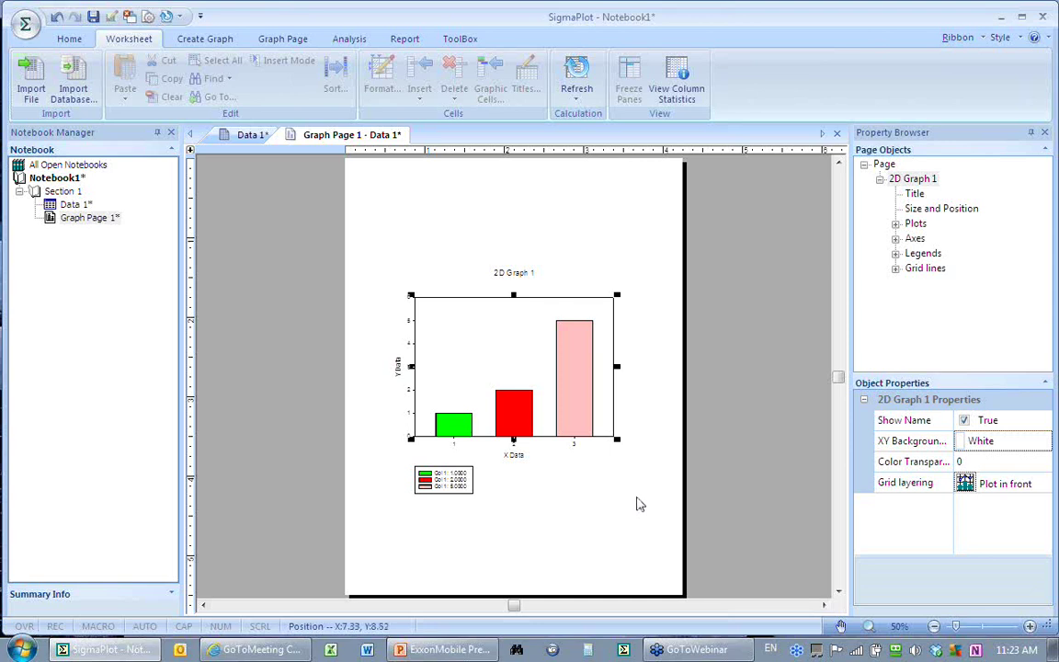
left_click(640, 504)
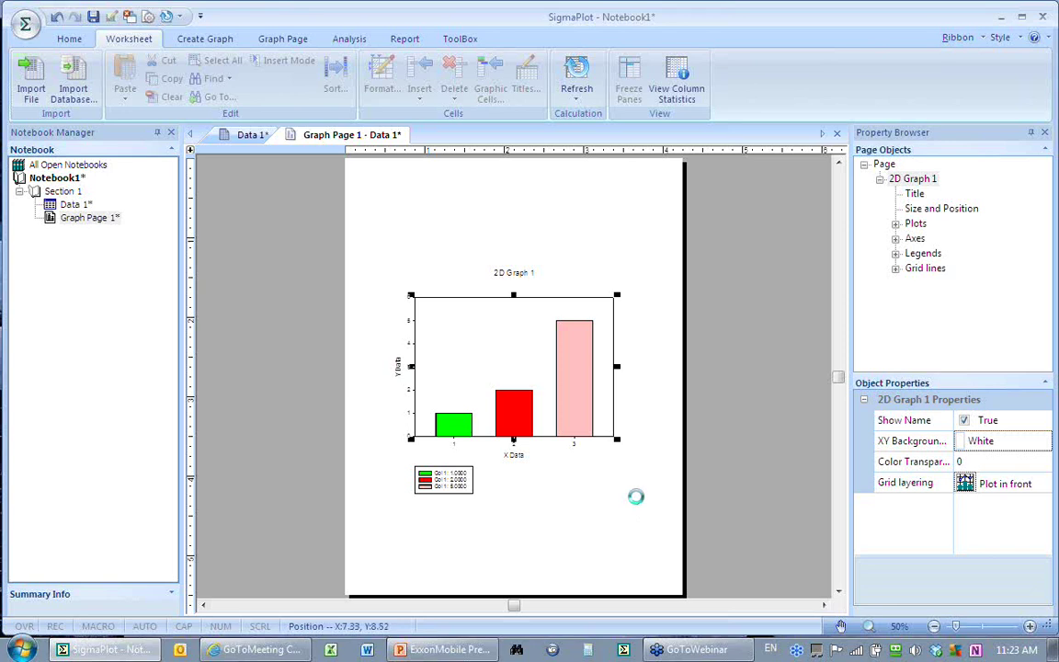
left_click(669, 462)
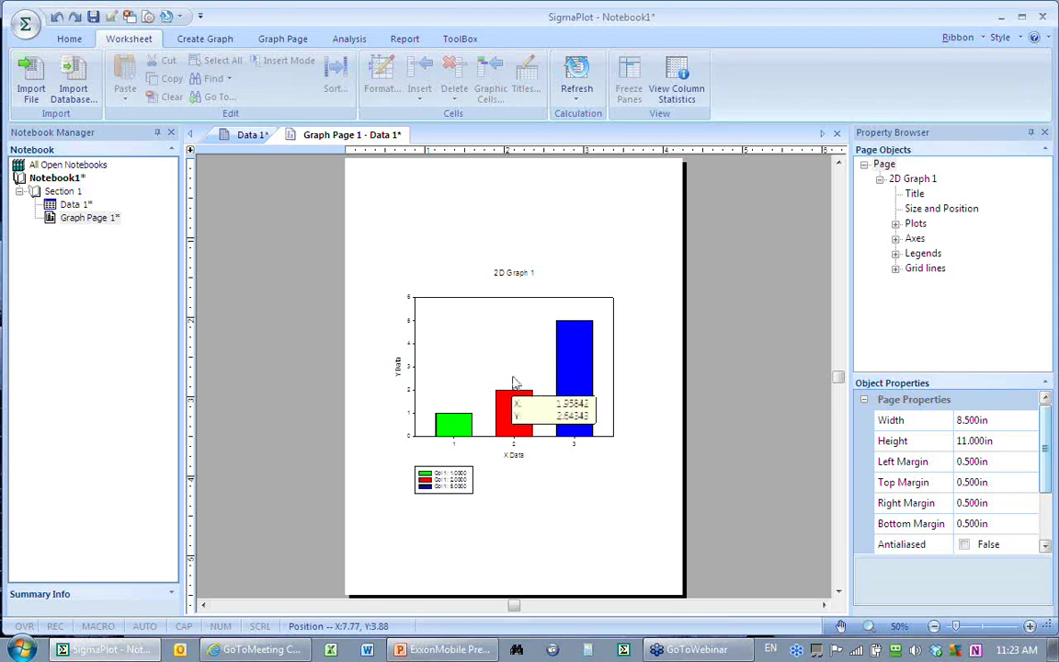
Move the legend from below the graph into the upper-left corner inside the plot area
left_click_drag(464, 489, 471, 325)
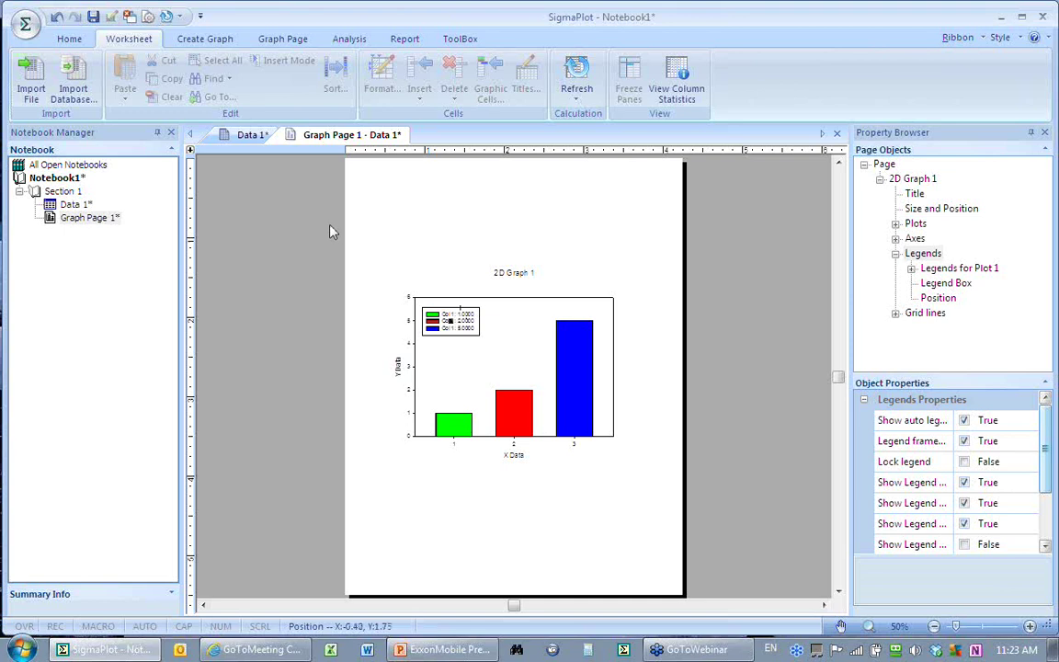
Run a Quick Transform on the Data 1 worksheet with the equation col(3) = col(1)-.5
left_click(253, 135)
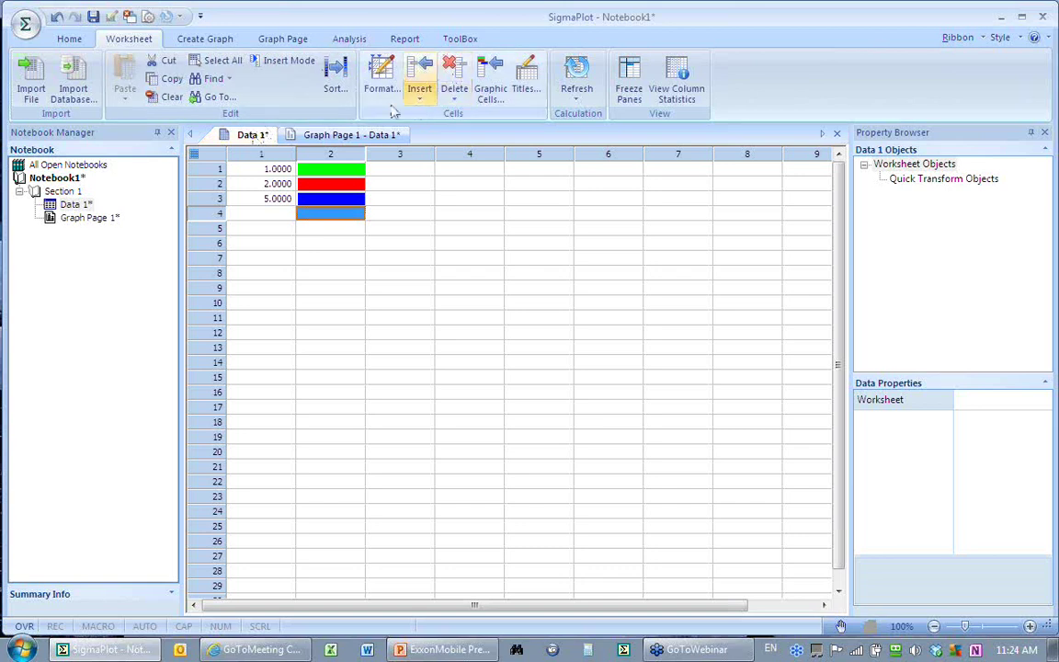
left_click(355, 42)
left_click(376, 62)
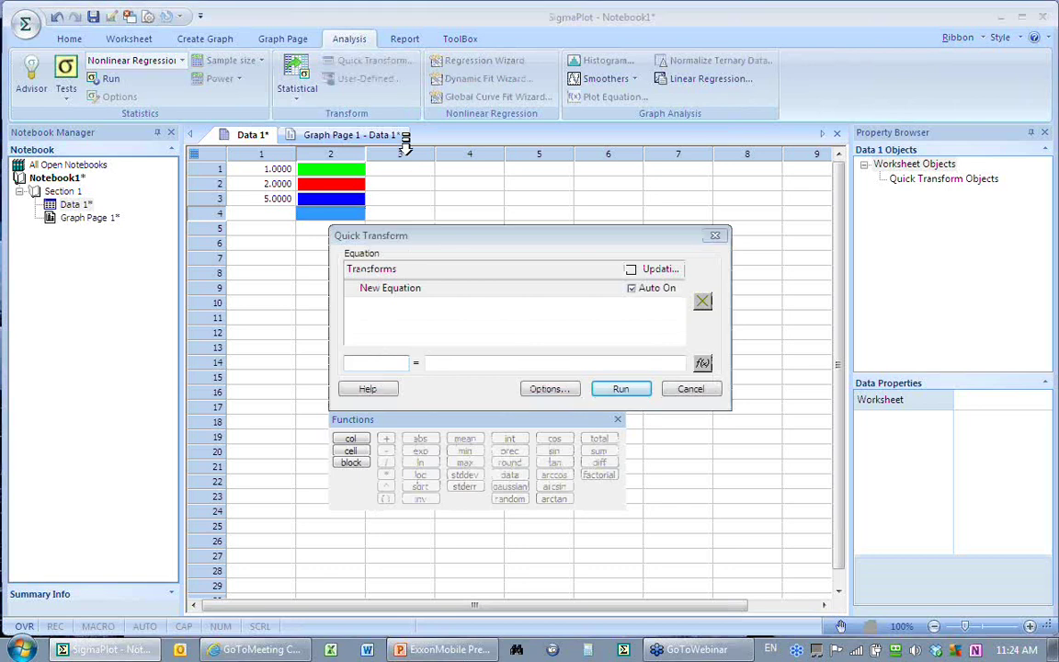
left_click(405, 140)
left_click(438, 363)
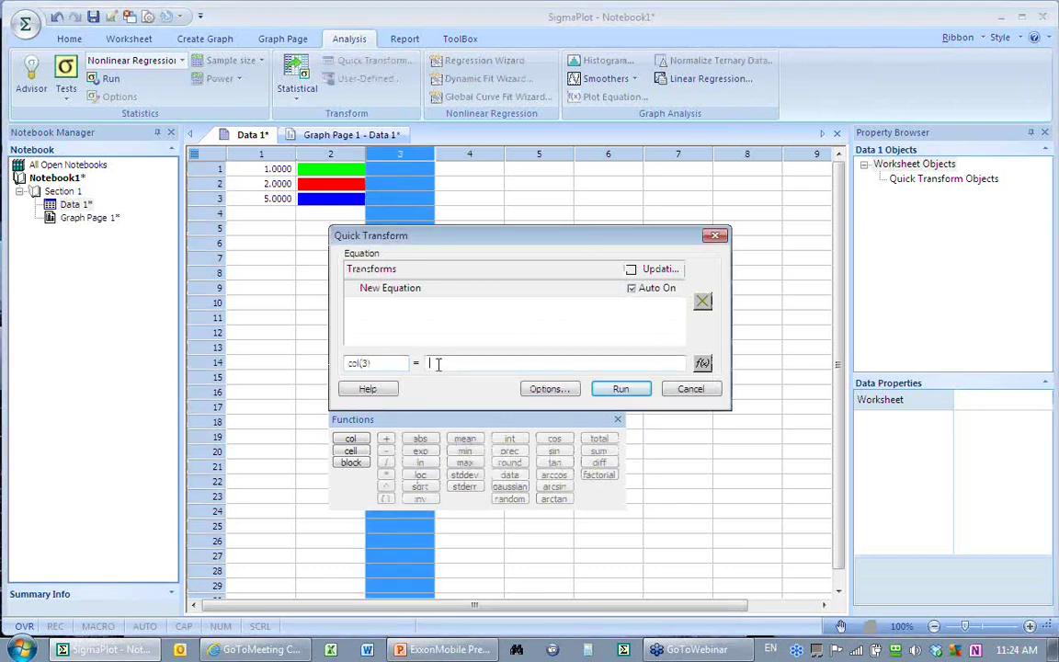
left_click(265, 153)
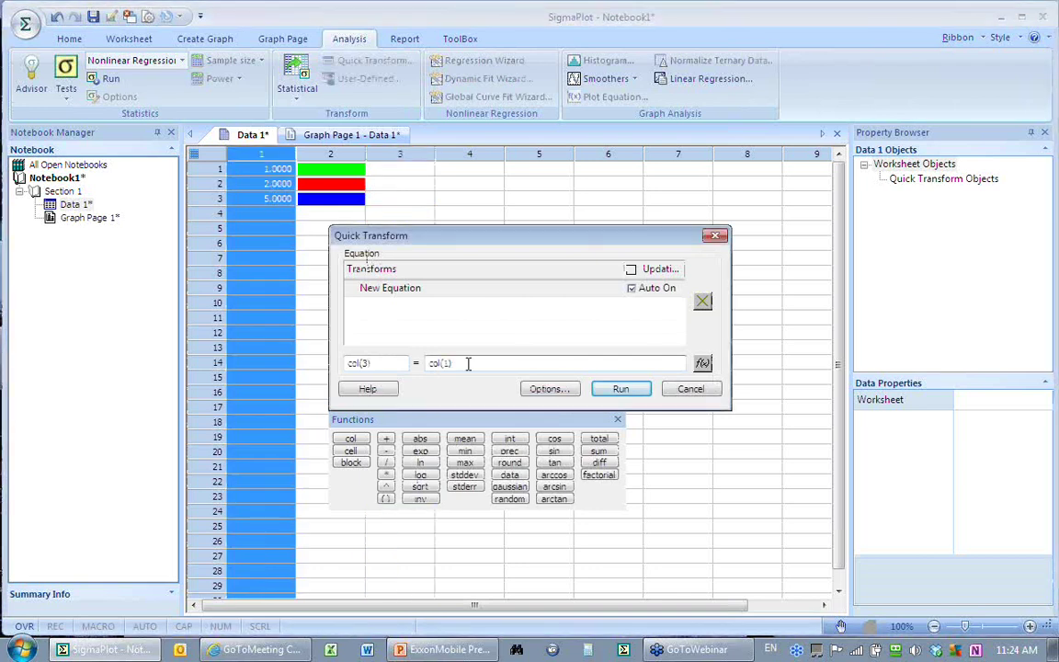
left_click(386, 452)
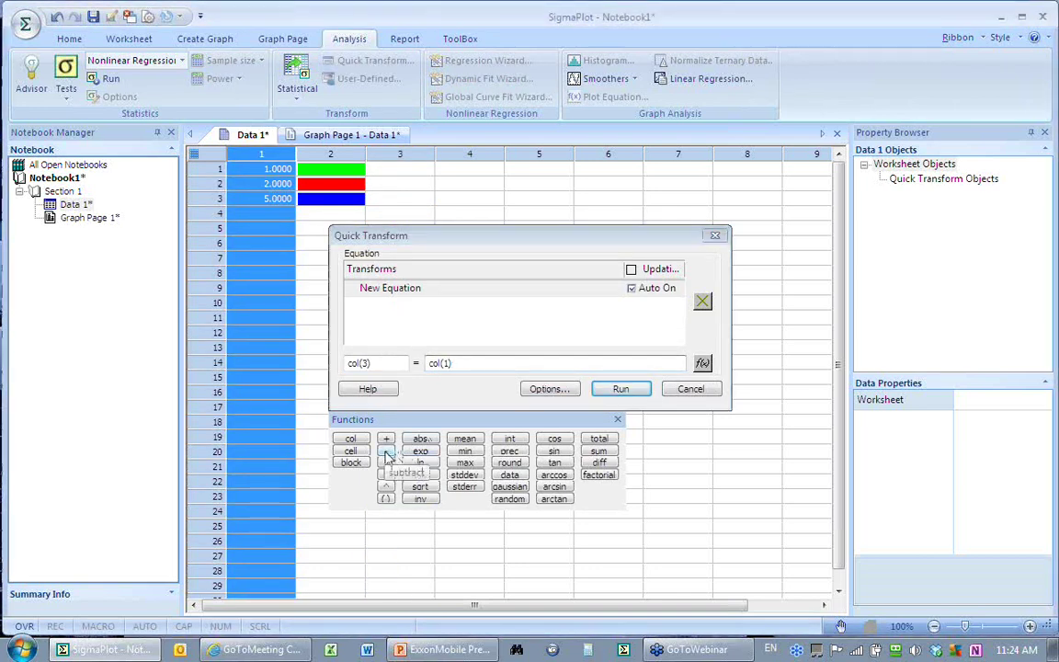
type(".5")
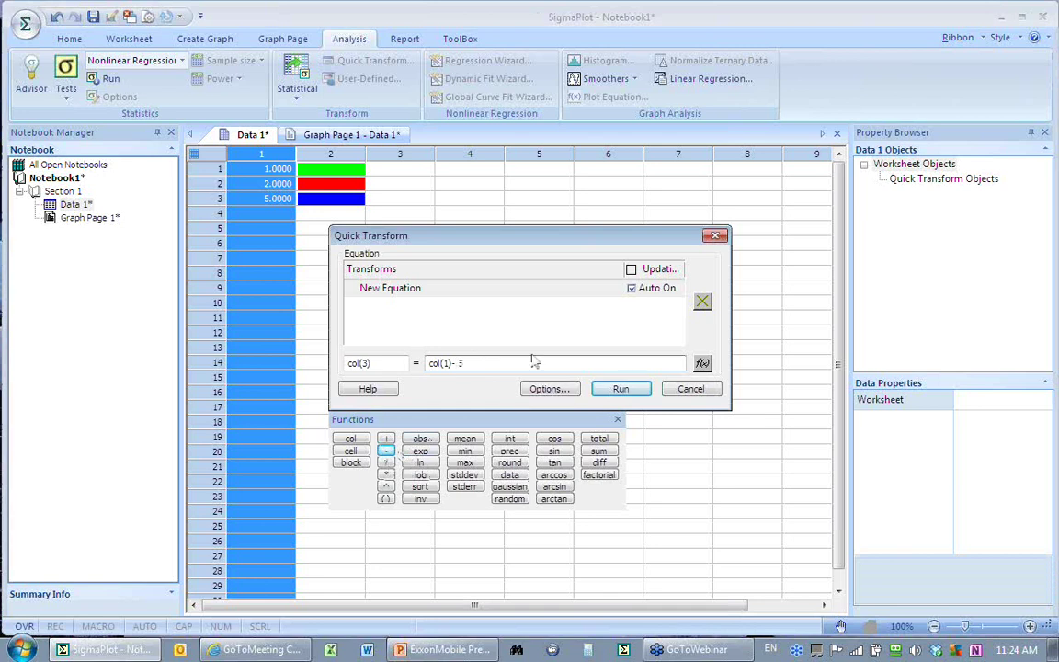
left_click(620, 391)
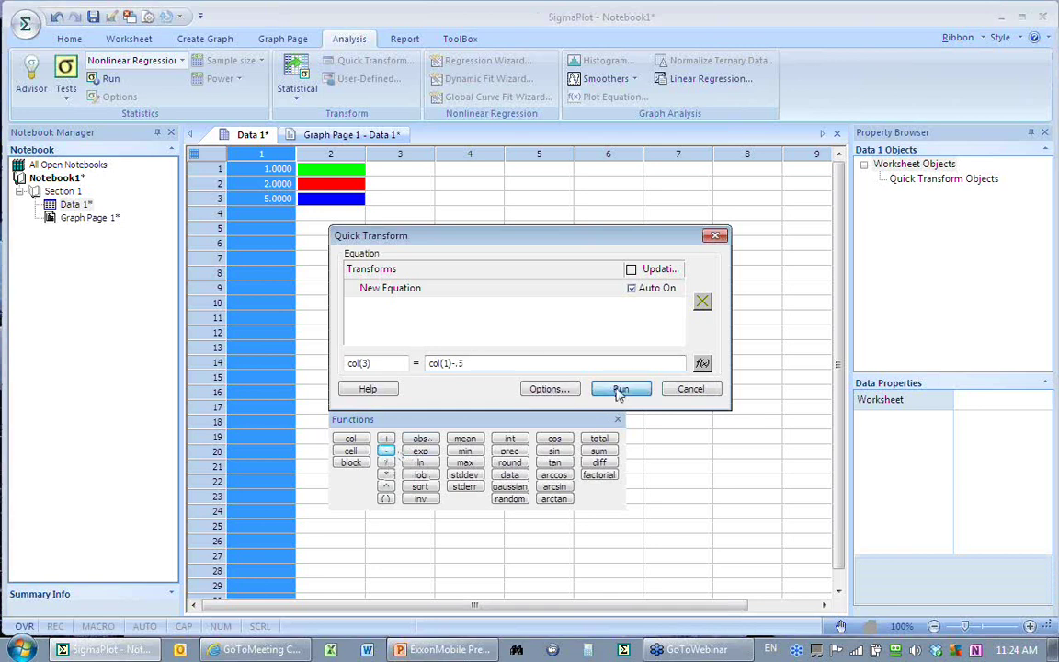
left_click(691, 391)
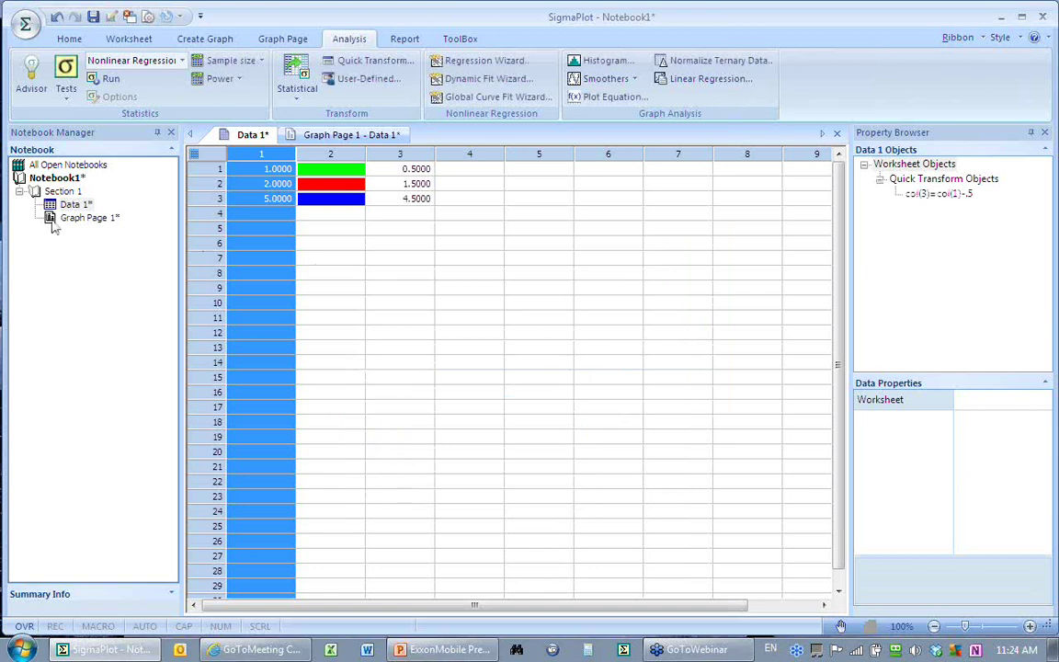
Add a Line and Scatter plot to the bar graph, using Simple Straight Line style, Single Y format and column 3
left_click(317, 136)
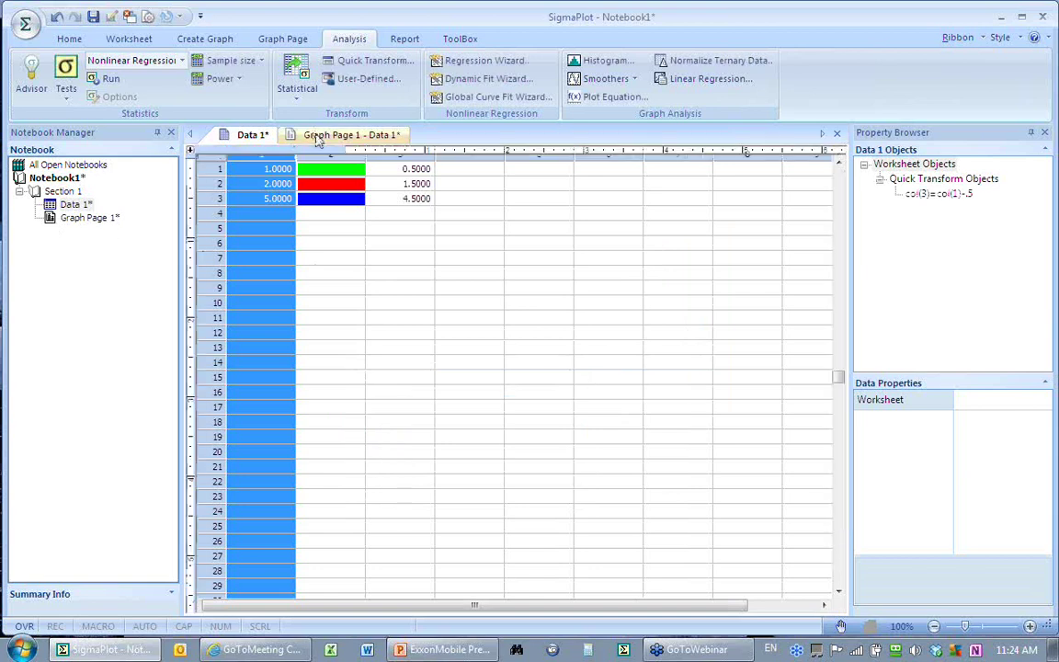
left_click(492, 360)
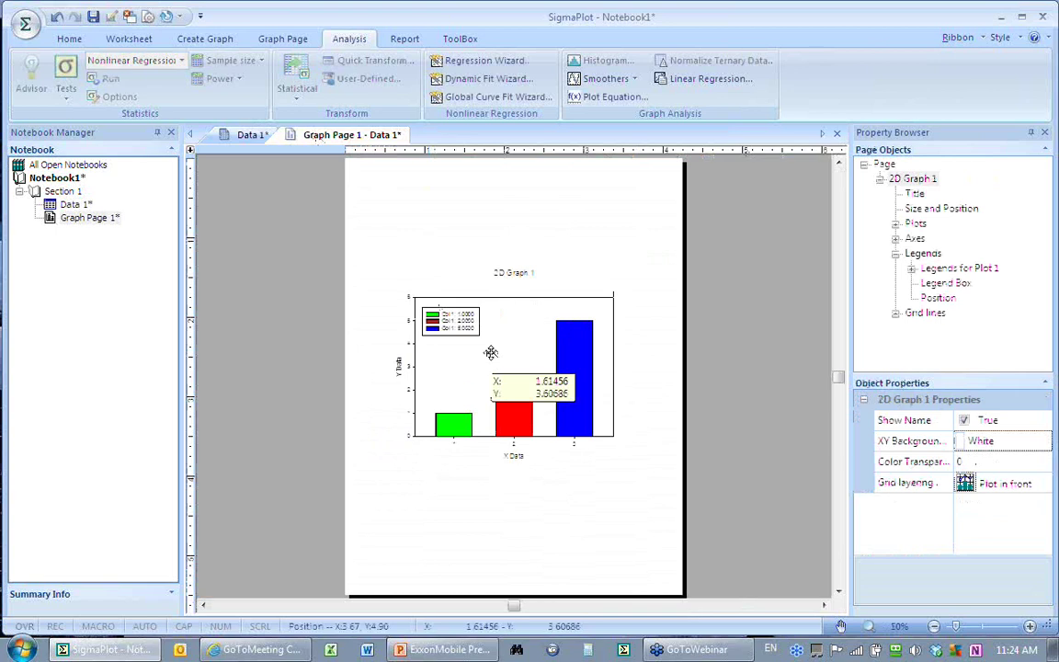
right_click(492, 359)
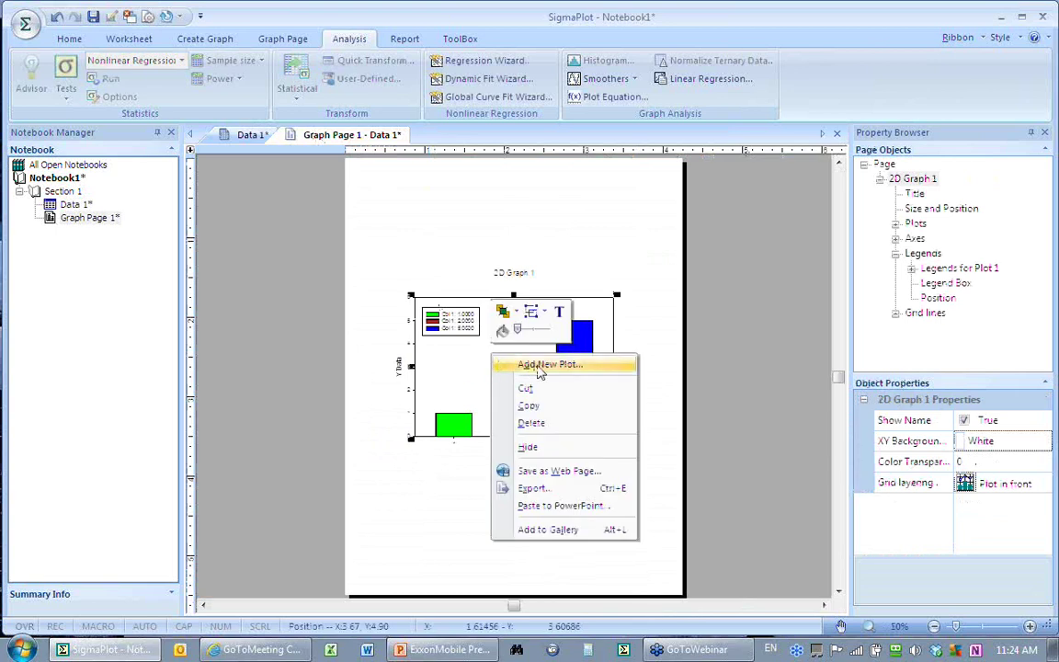
left_click(539, 366)
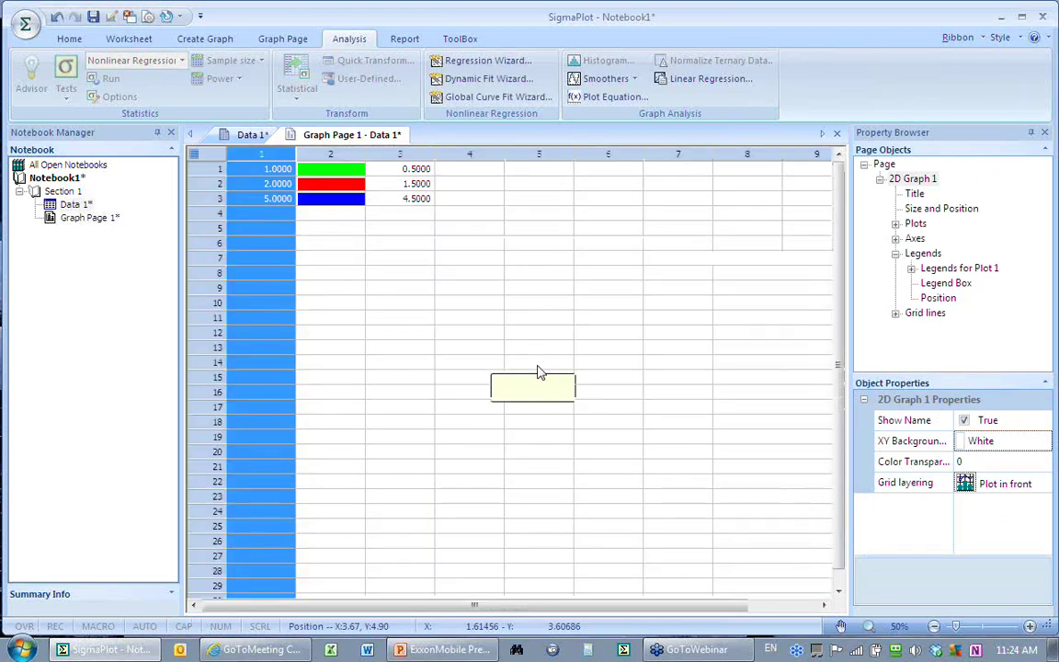
left_click(577, 341)
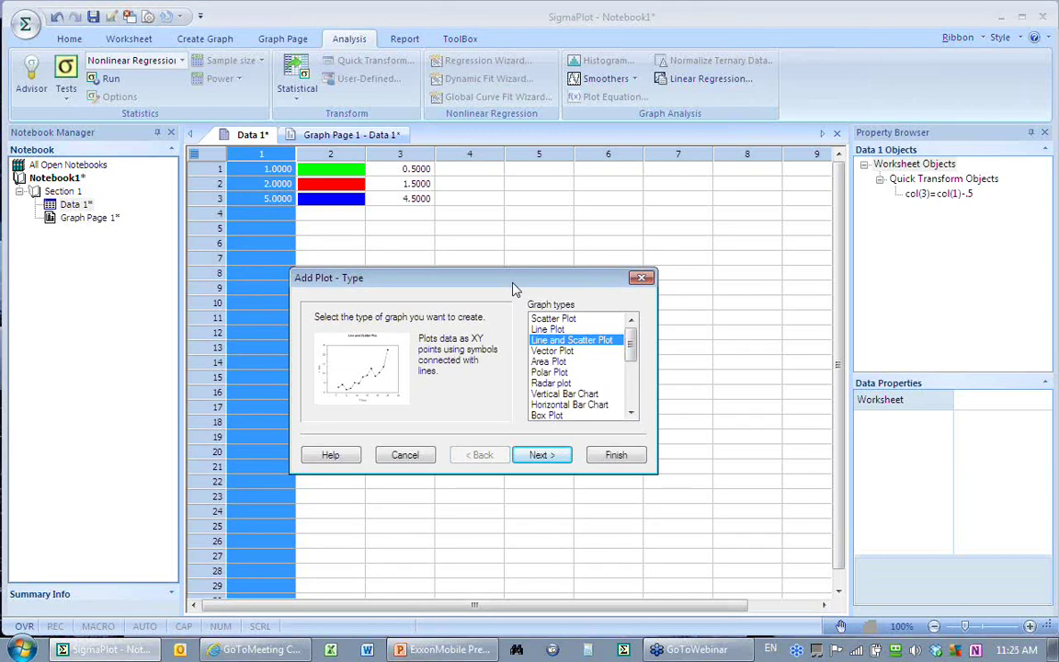
left_click(548, 457)
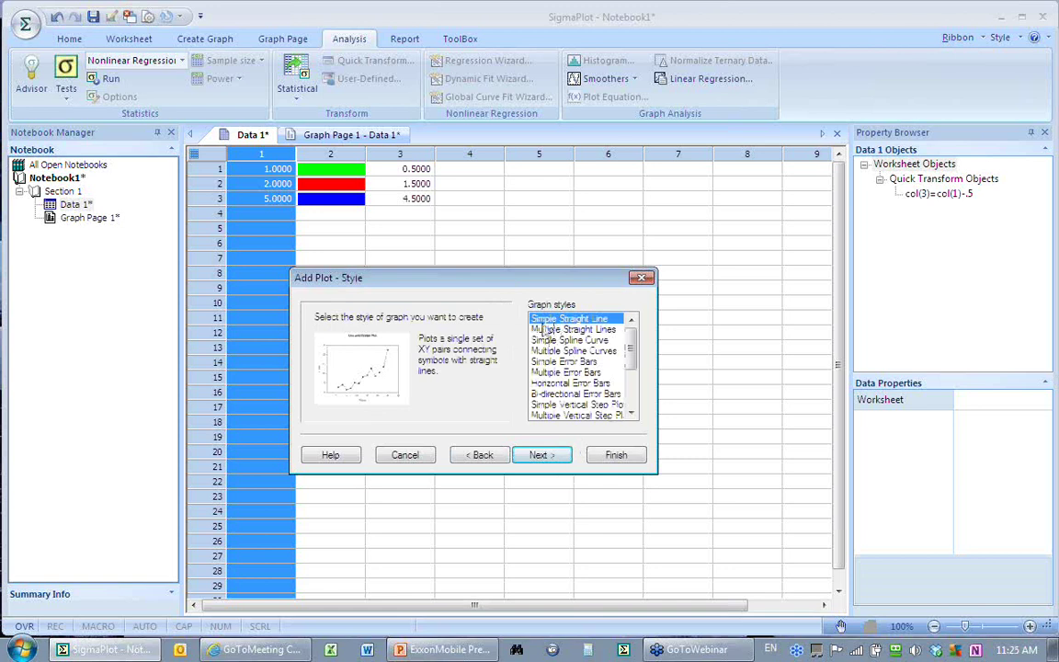
left_click(539, 460)
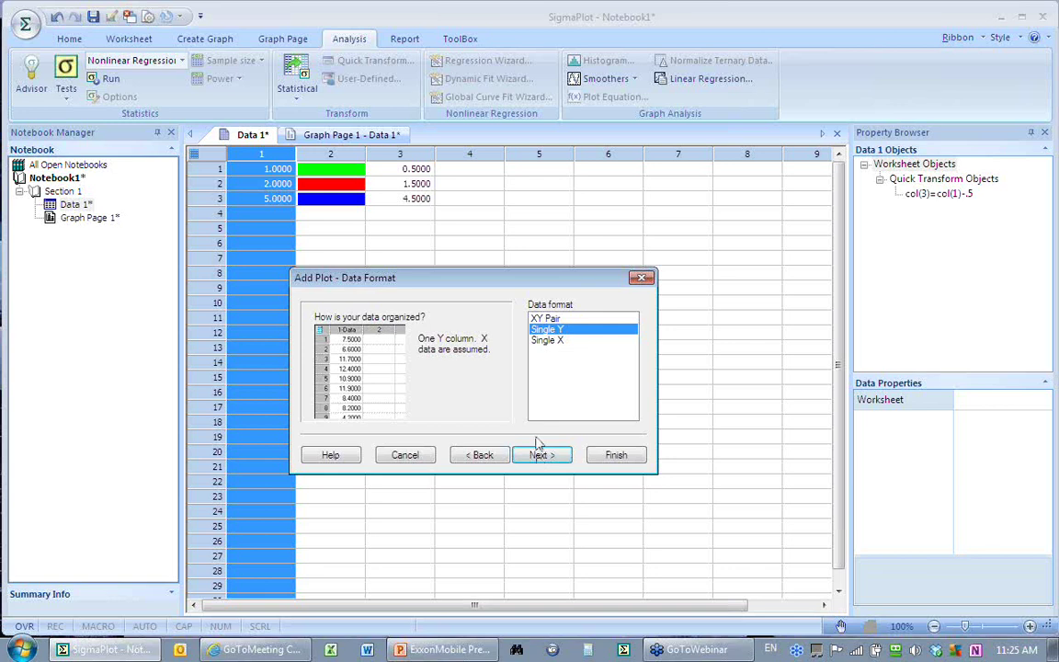
left_click(540, 455)
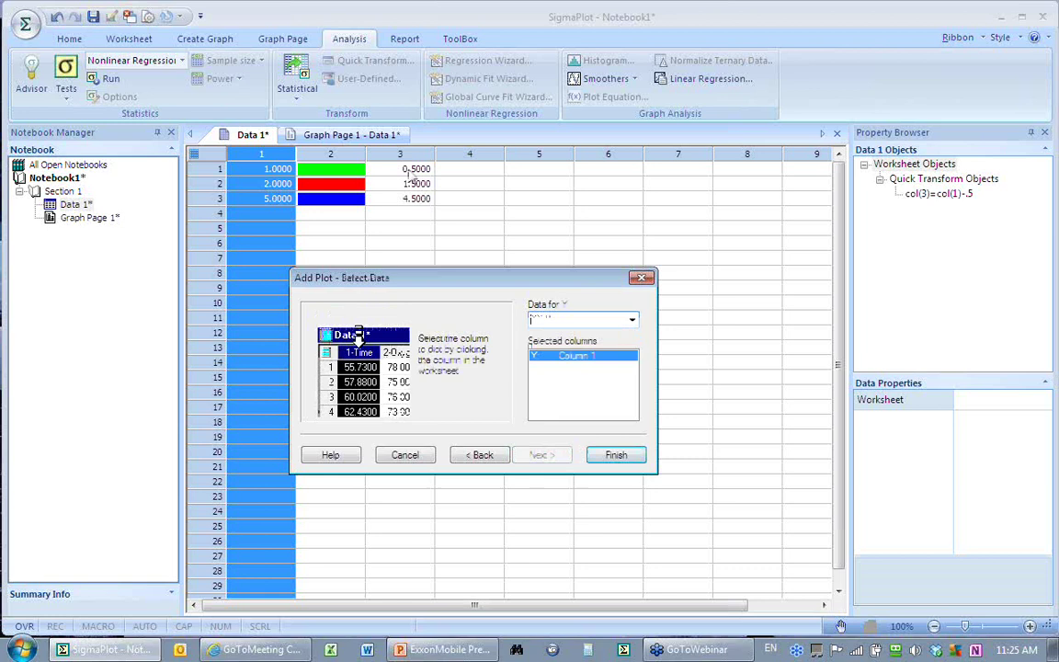
left_click(414, 180)
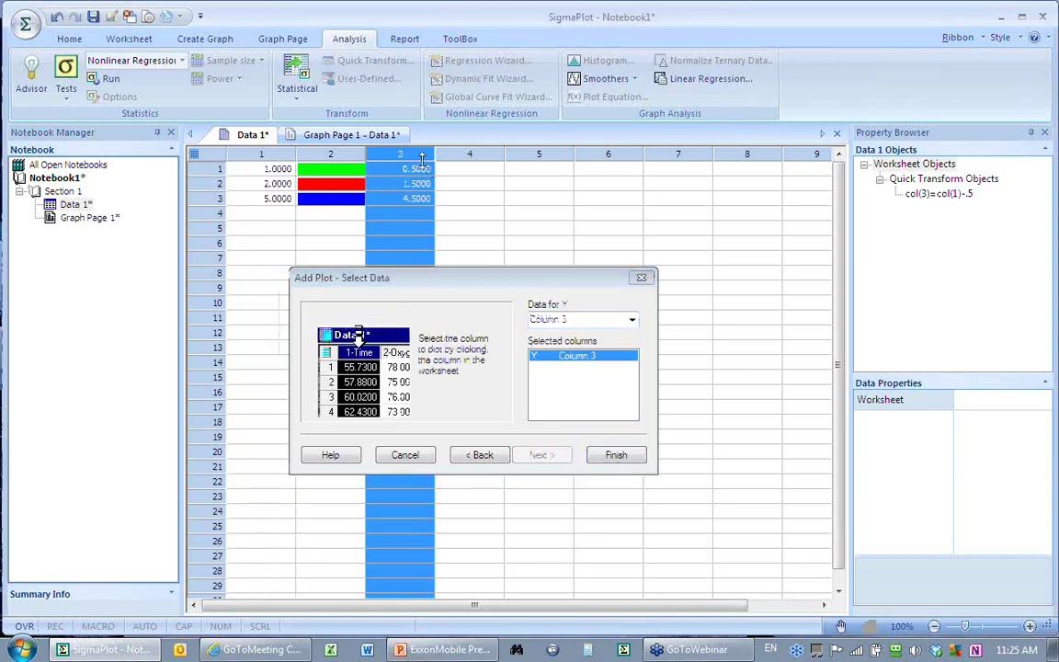
left_click(616, 454)
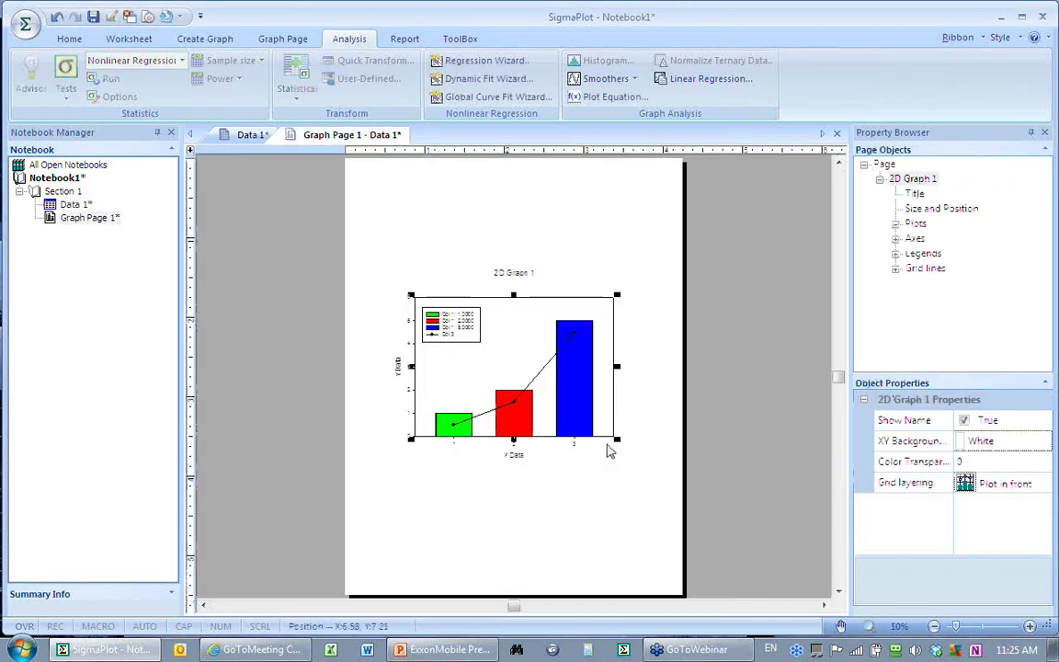
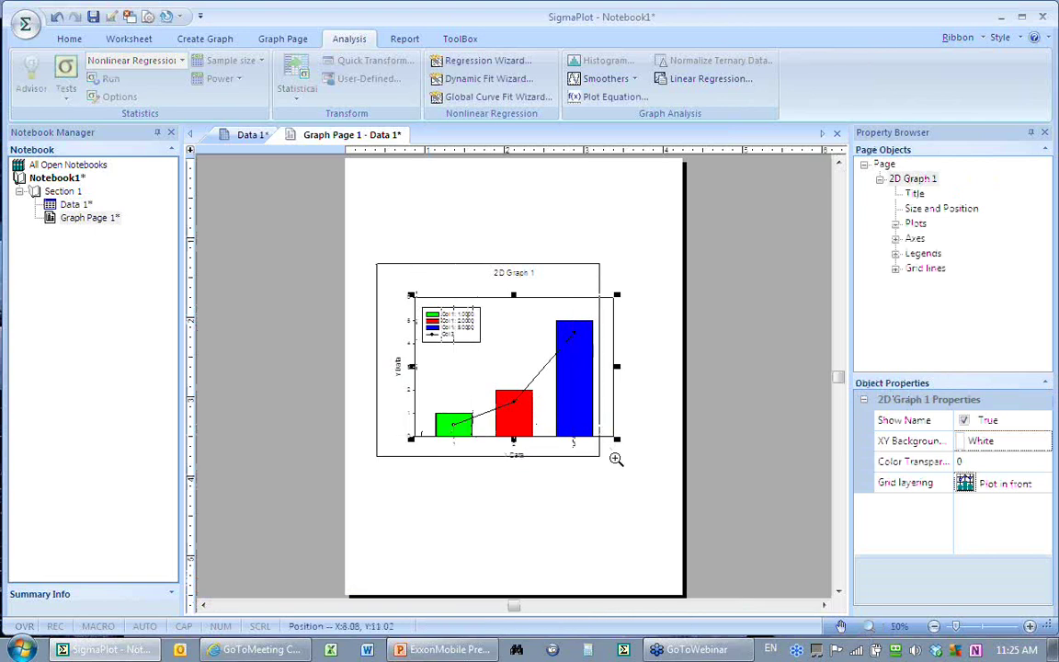
Set the thickness of the column 3 plot line to 3 pt
left_click_drag(616, 459, 616, 458)
left_click(549, 379)
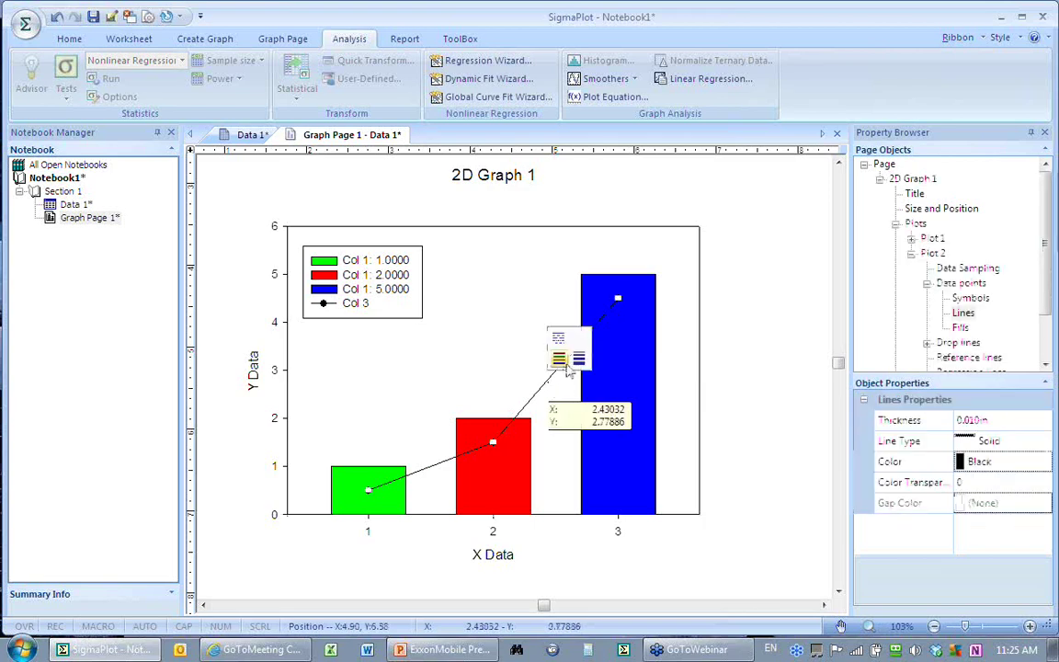
left_click(578, 360)
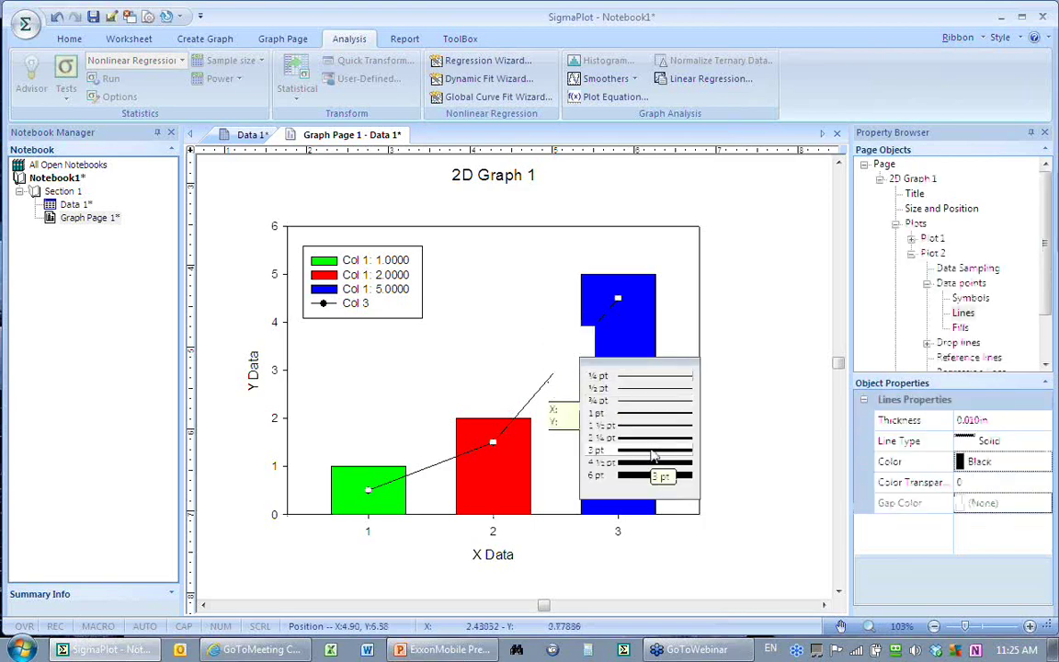
left_click(652, 450)
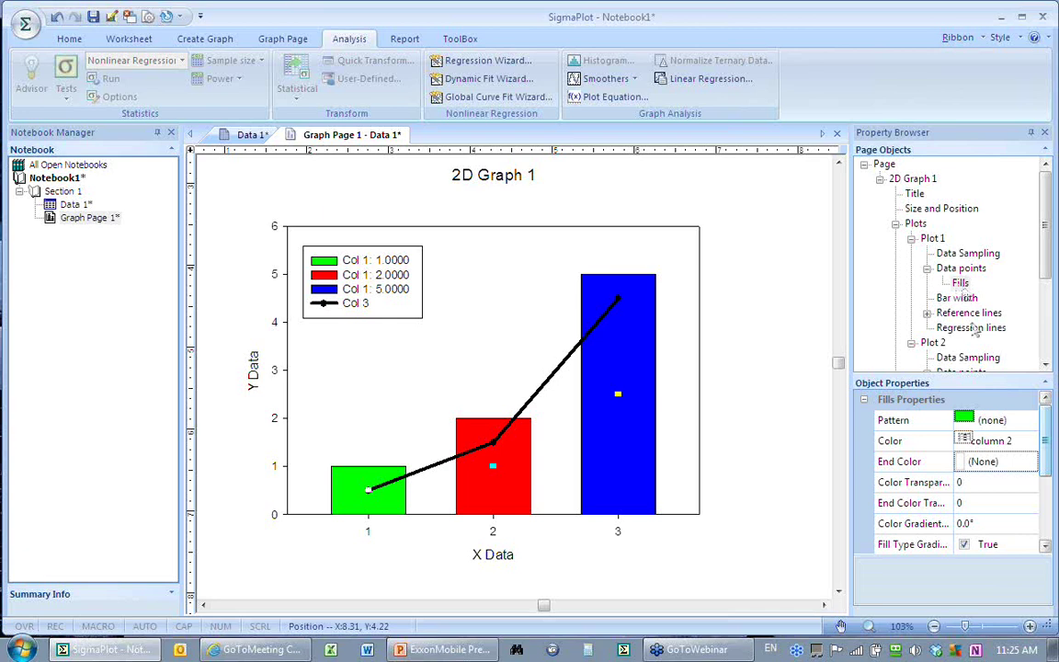
Set the symbol size of Plot 2 to 0.200 in
left_click(552, 394)
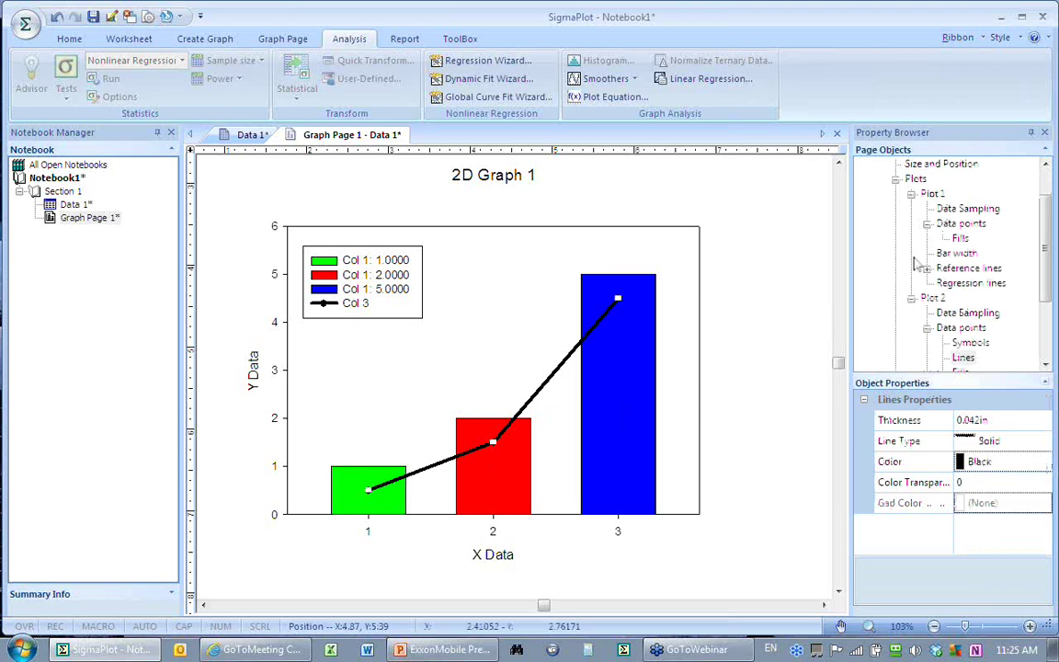
left_click(961, 239)
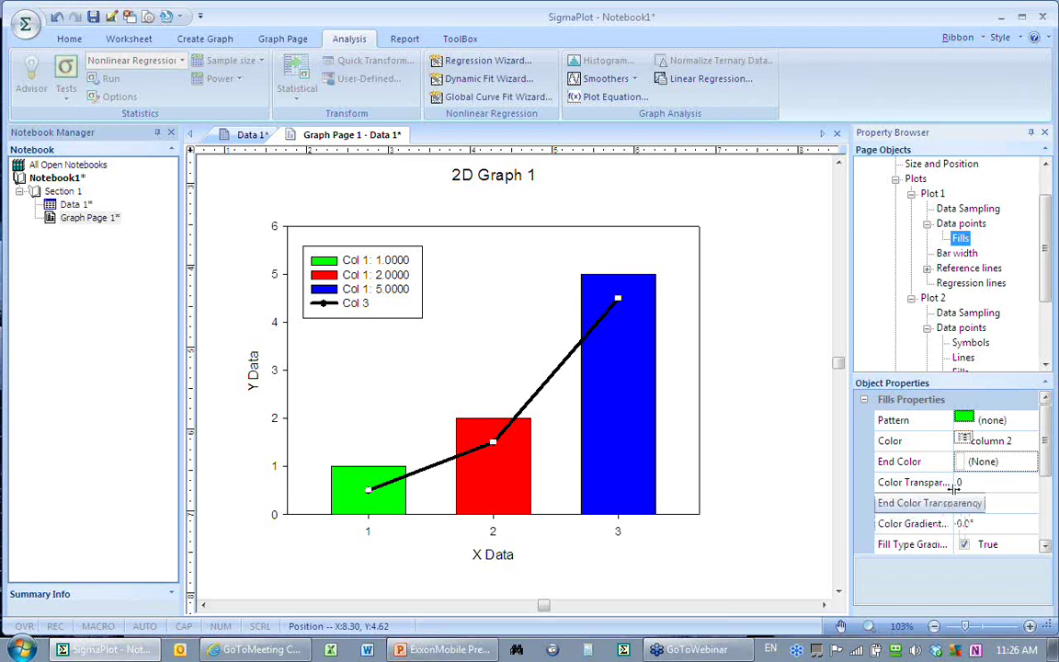
left_click(963, 358)
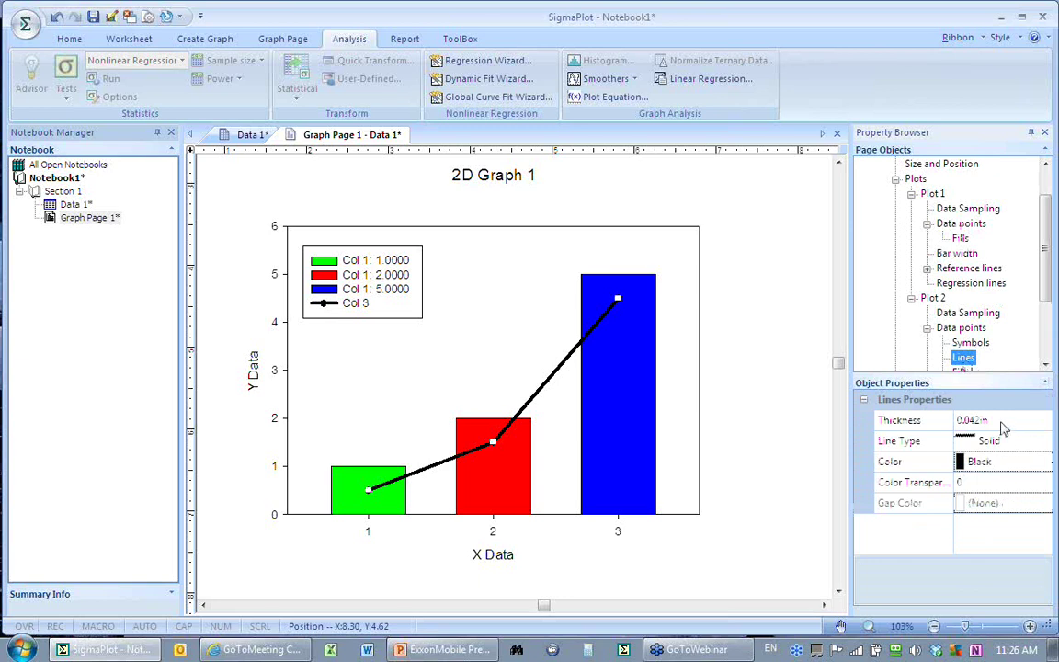
key("Up")
left_click_drag(1010, 426, 1034, 423)
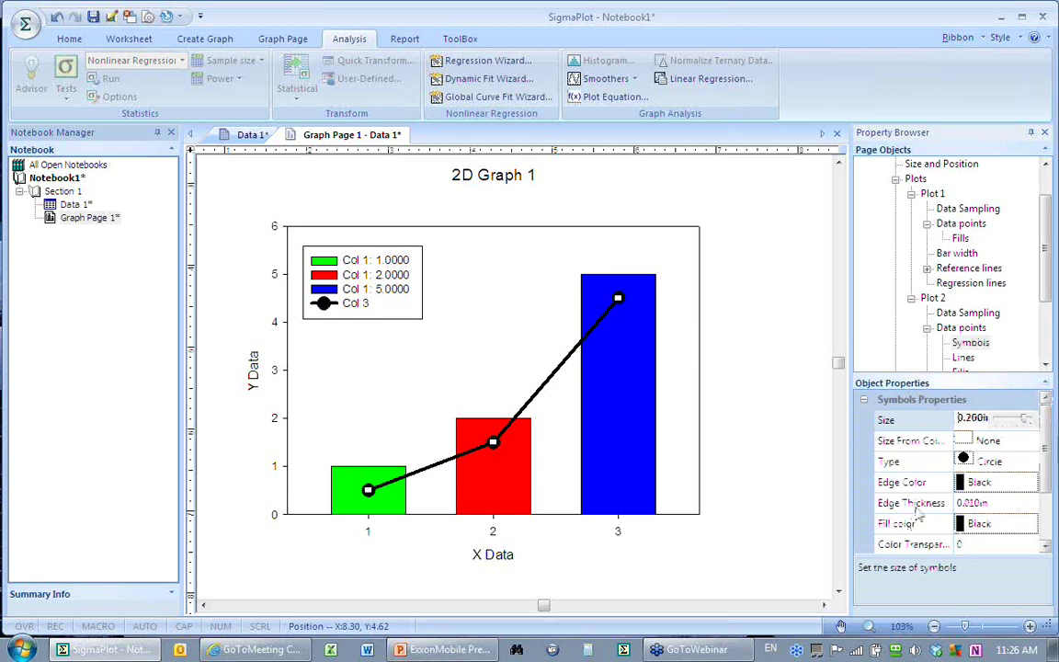
Set the fill color of the Plot 2 symbols to White
left_click(1028, 524)
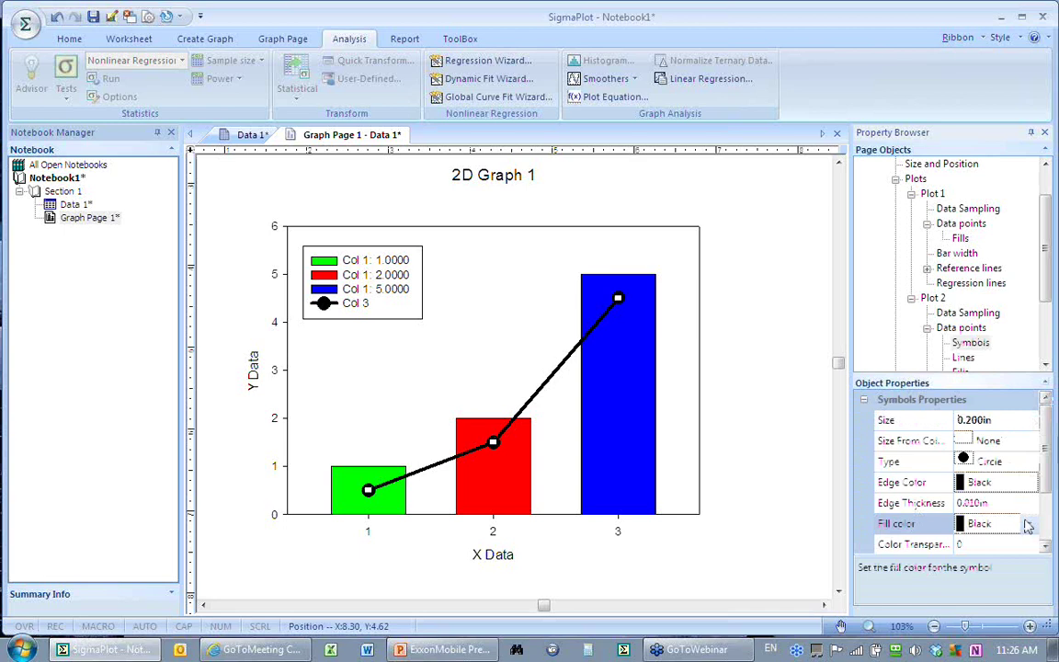
left_click(1028, 524)
left_click(982, 555)
left_click(763, 391)
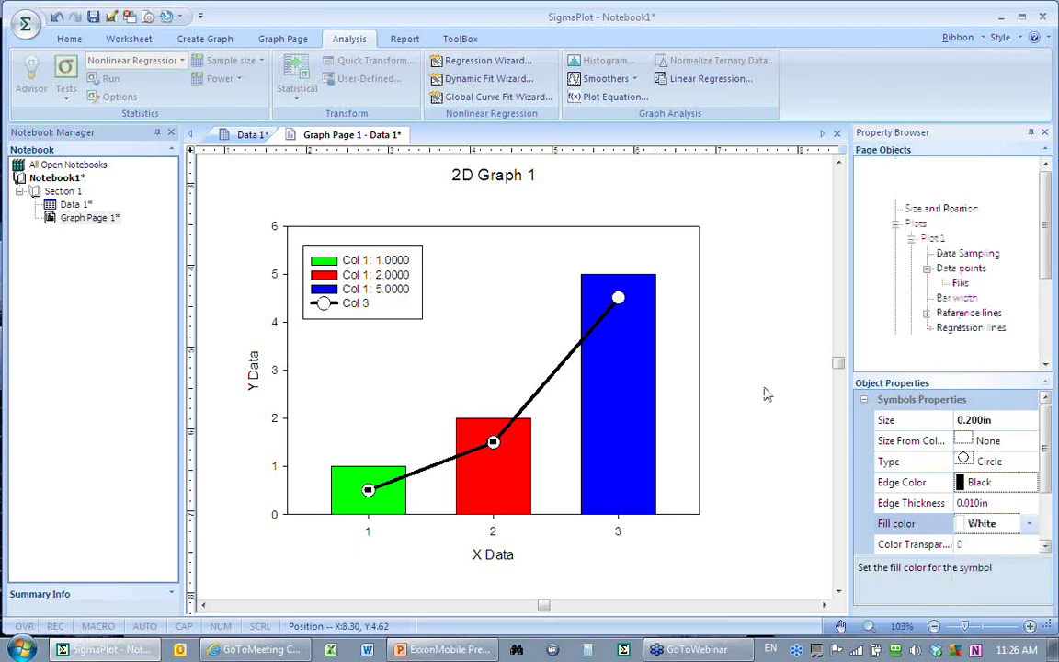
Send the line and scatter plot to the back, behind the bars
left_click(542, 395)
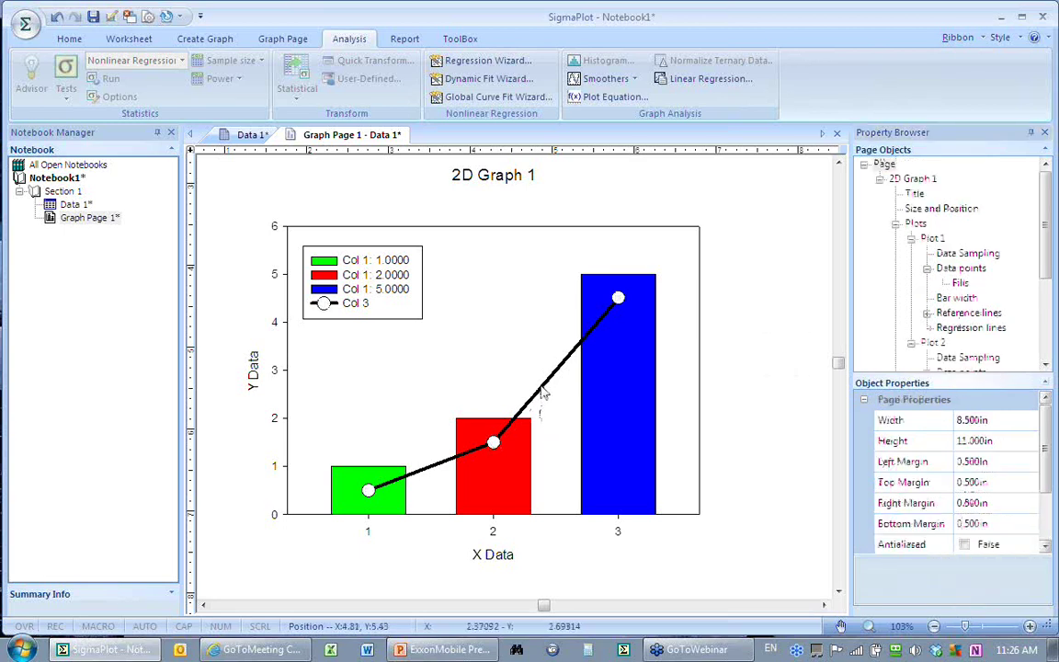
right_click(542, 390)
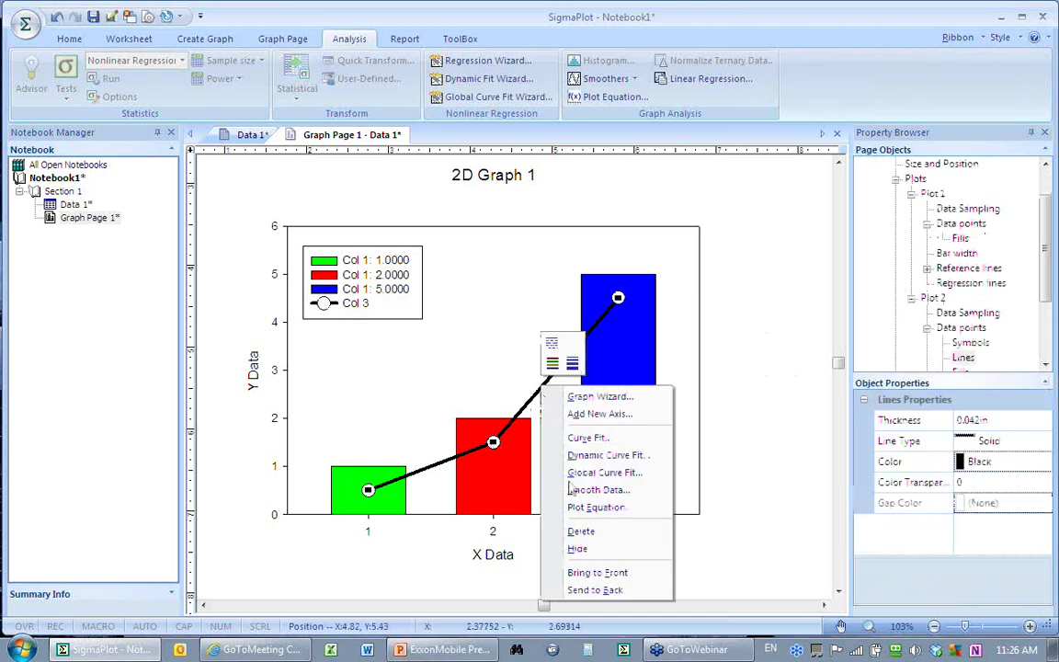
left_click(607, 589)
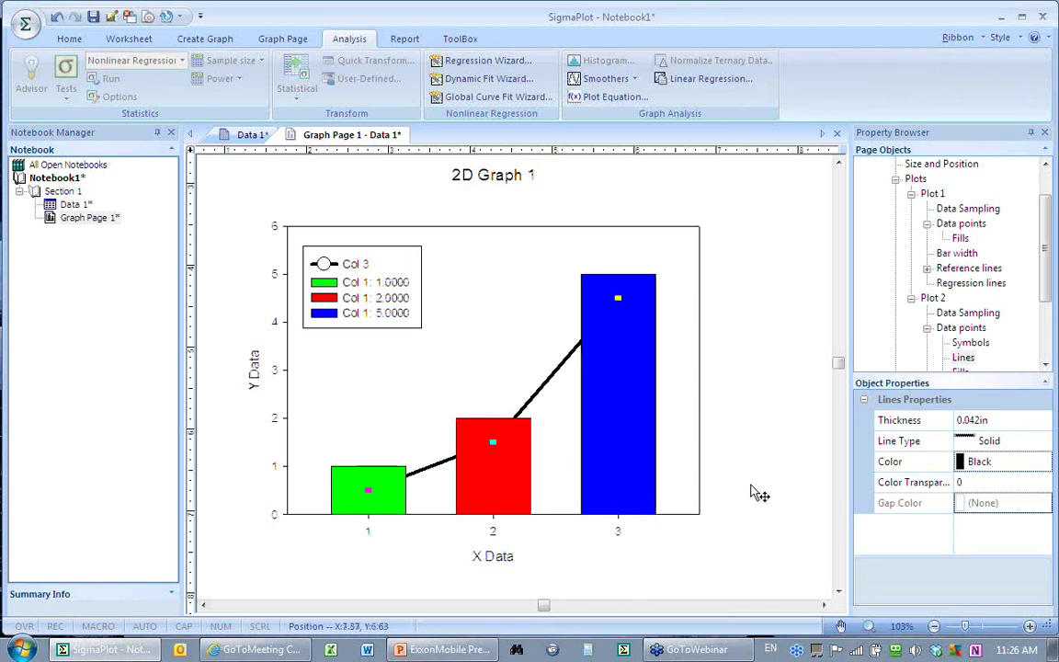
Move the whole graph up to the top of the page and duplicate it on the same page
key("ctrl+f")
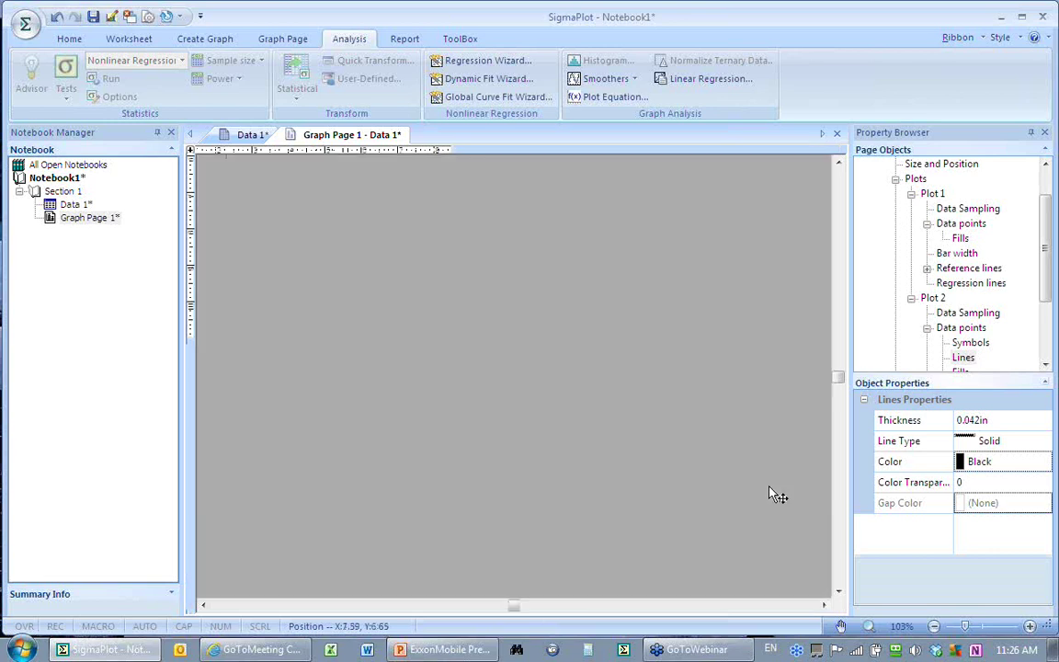
left_click(542, 320)
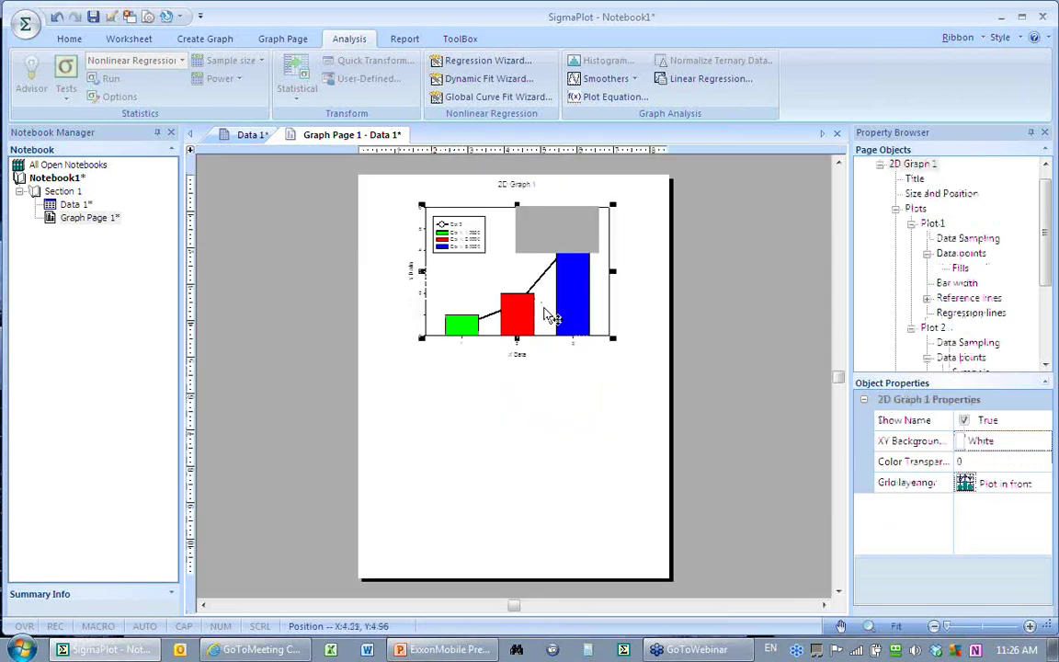
left_click(576, 340)
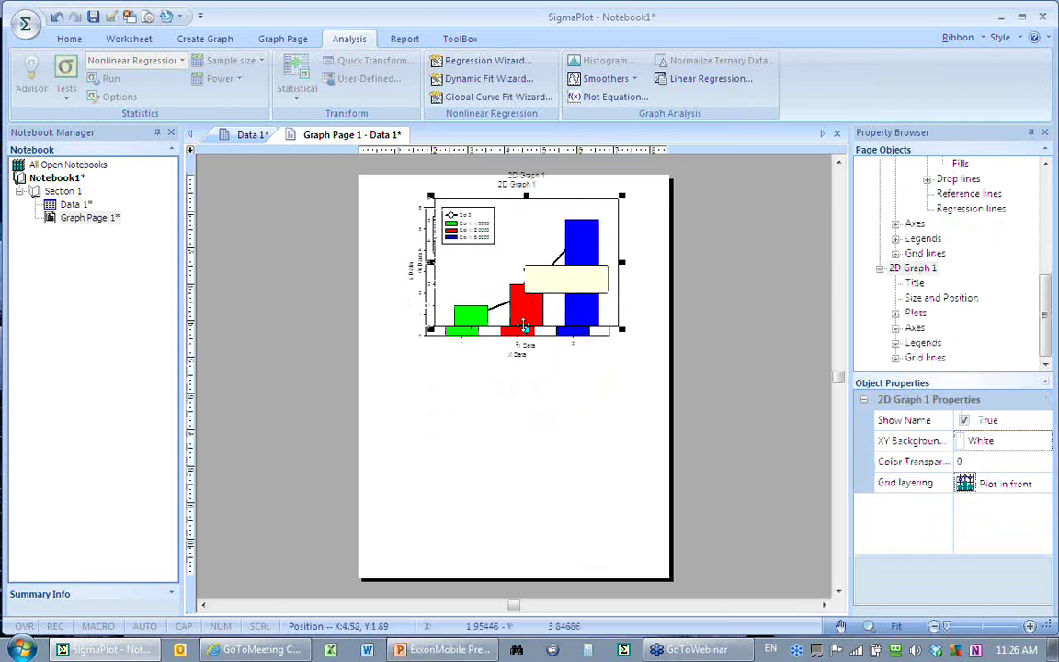
Move the duplicate graph below the original and align the two graphs to each other by their horizontal centers
left_click_drag(525, 347, 511, 445)
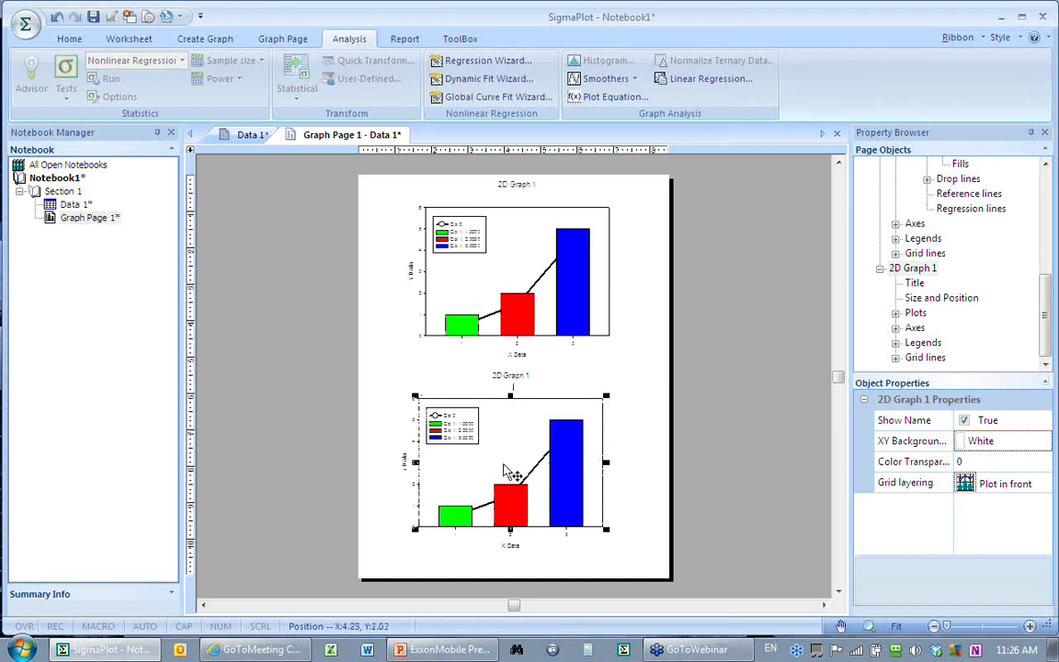
left_click_drag(485, 461, 497, 480)
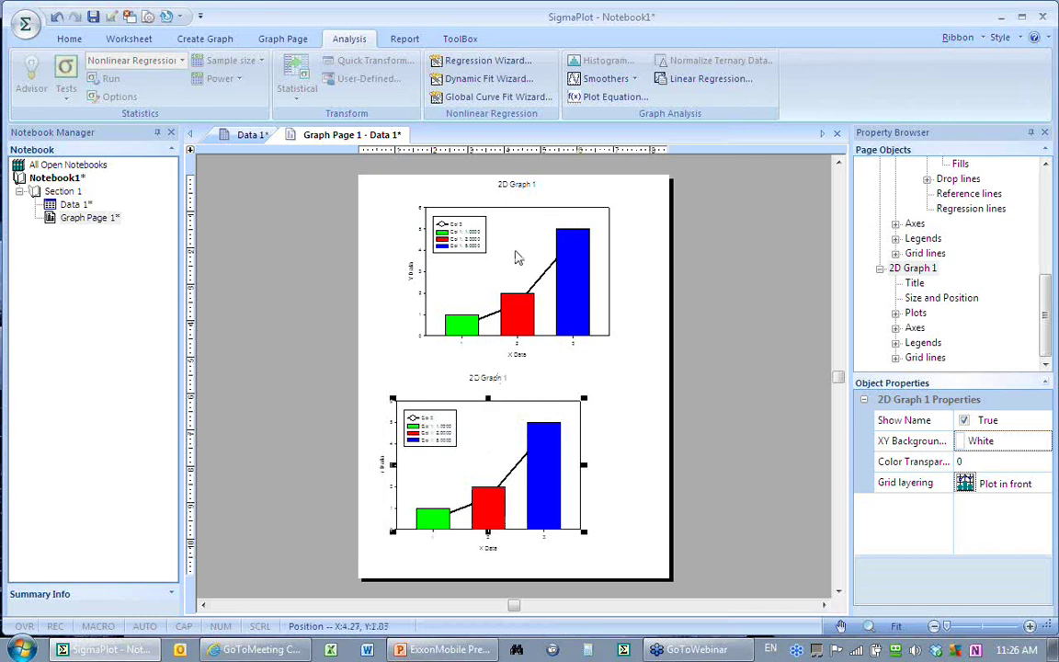
left_click(517, 257)
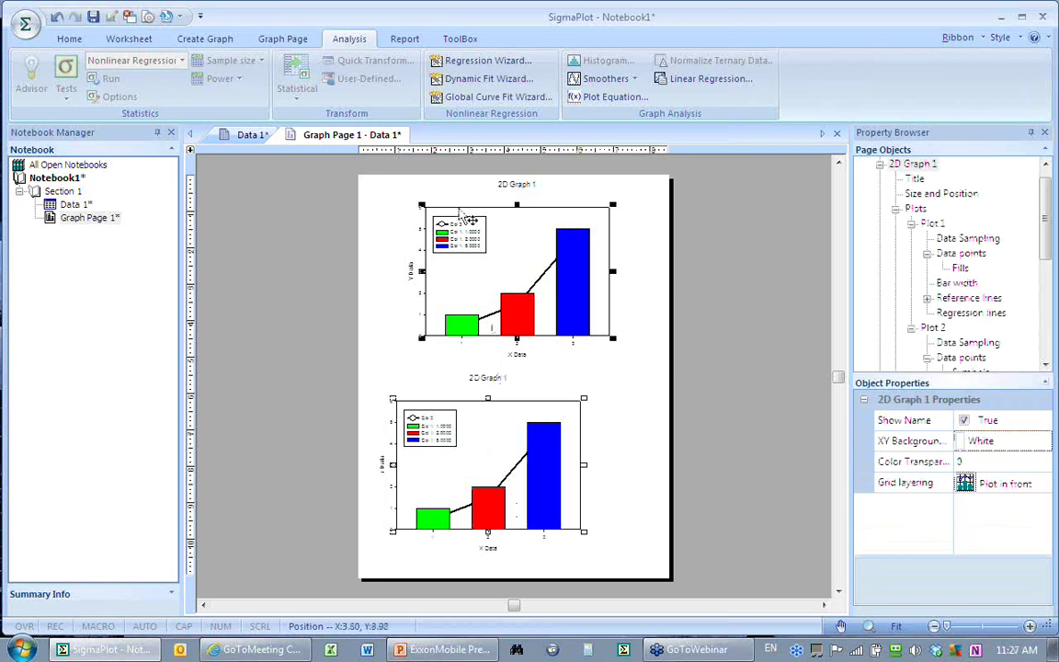
left_click(292, 43)
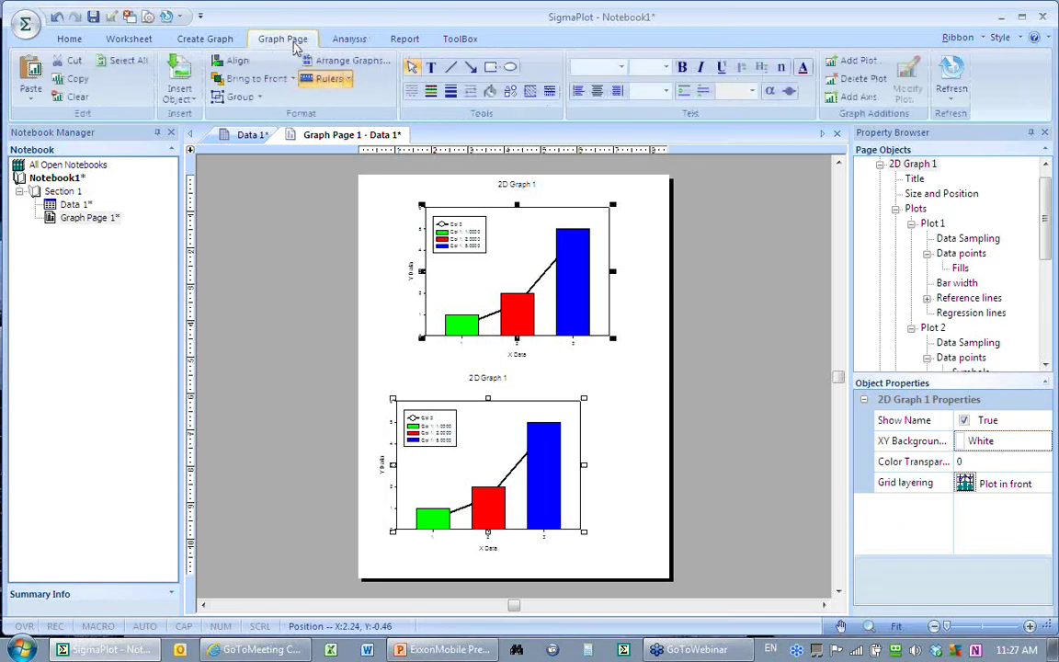
left_click(243, 68)
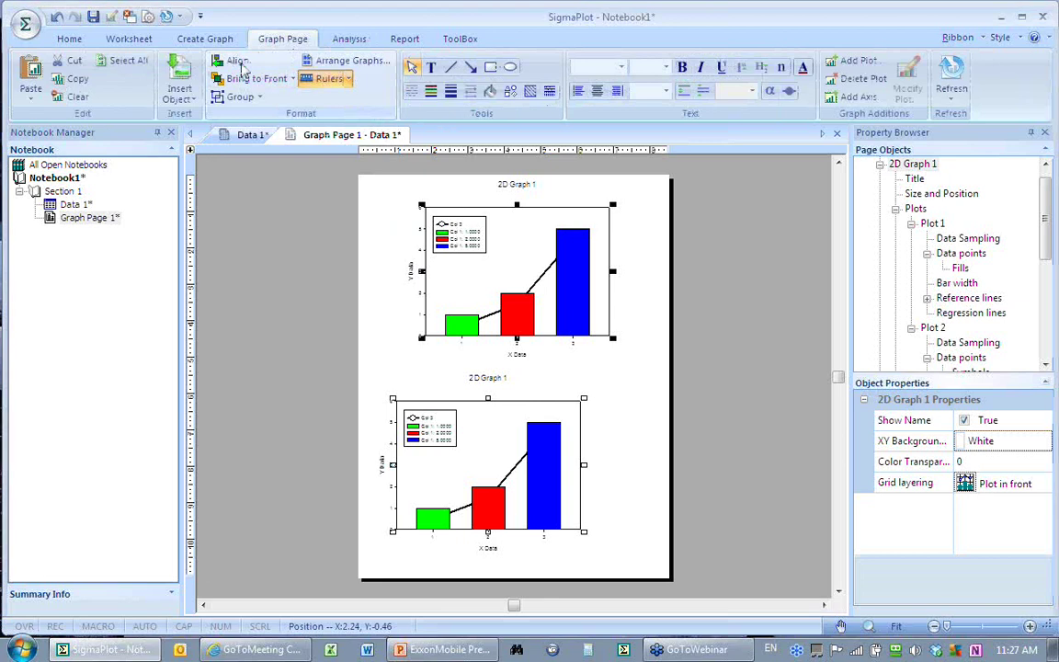
left_click(419, 321)
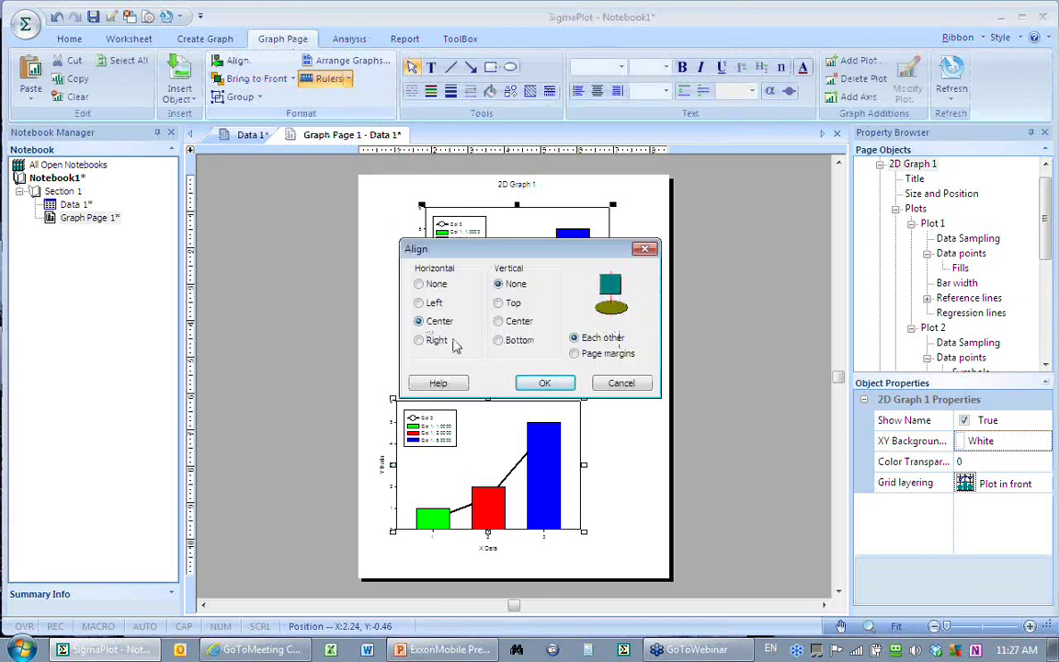
left_click(551, 384)
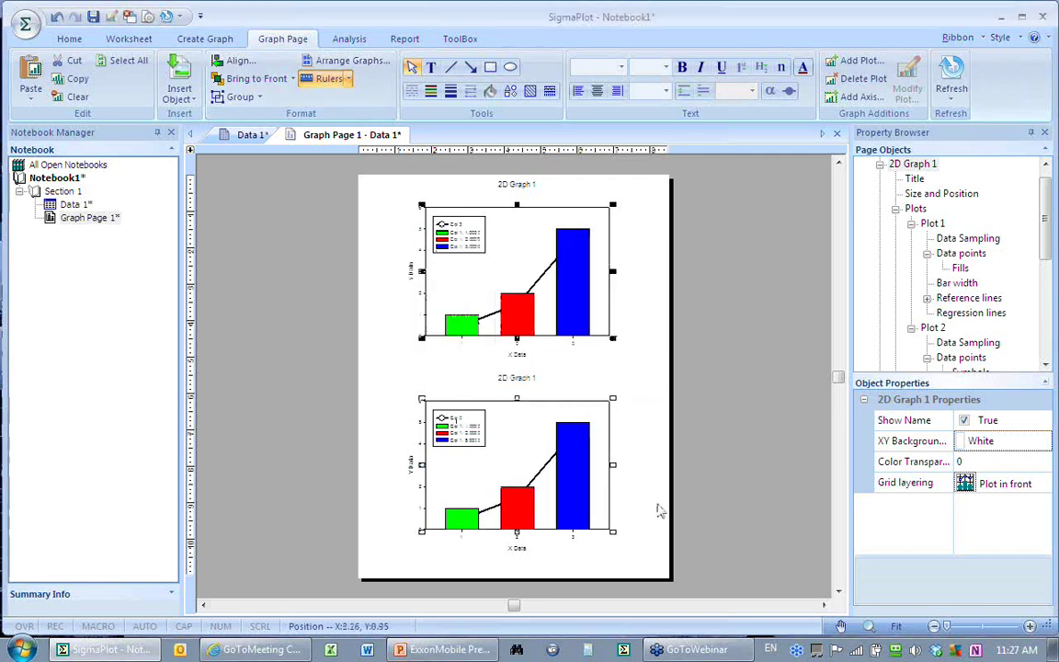
Go to the cell at column 100, row 100 of the Data 1 worksheet and enter 1234
left_click(236, 137)
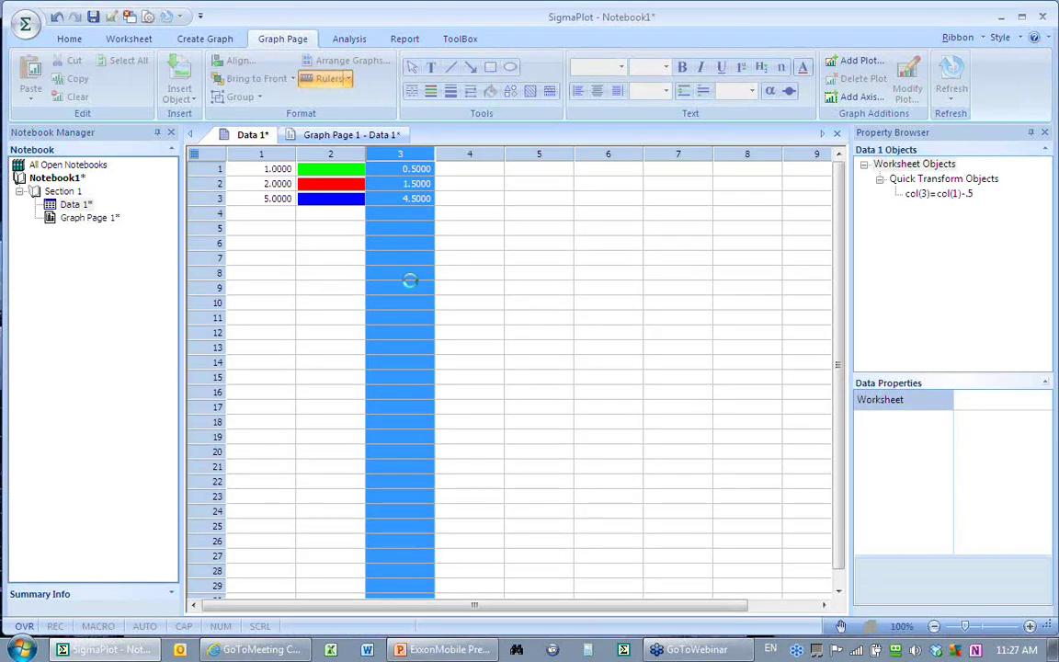
key("ctrl+g")
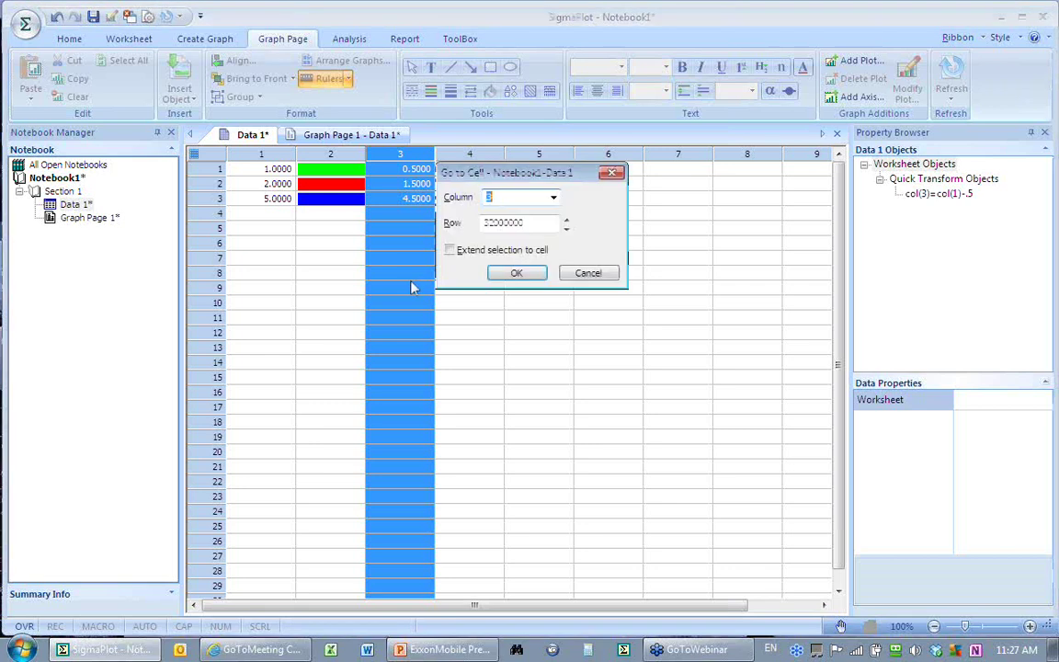
type("100")
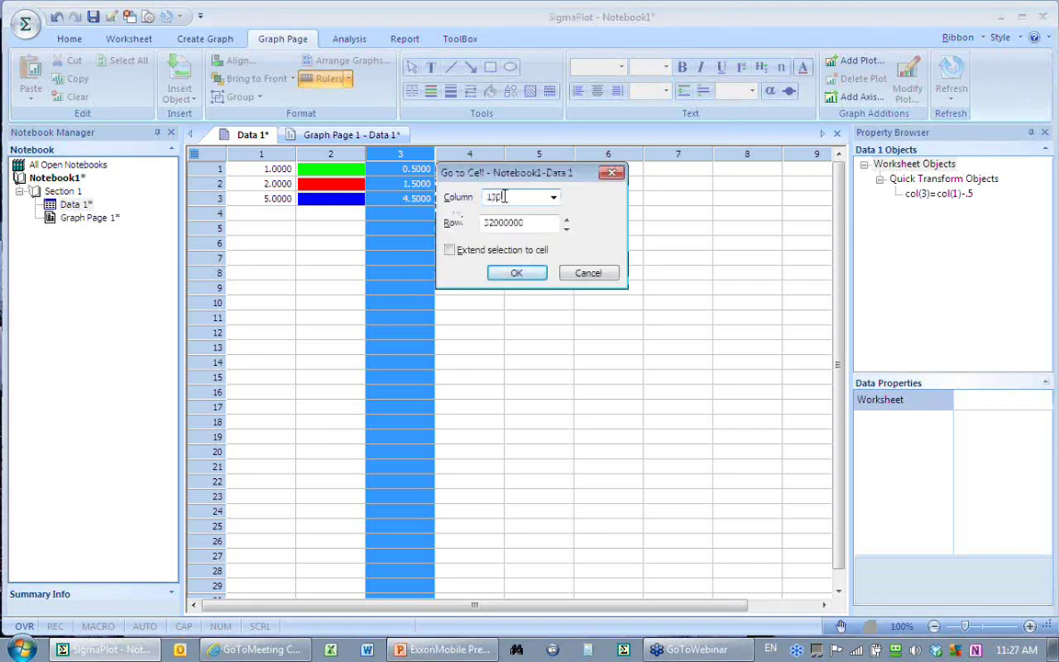
left_click_drag(527, 227, 455, 224)
type("100")
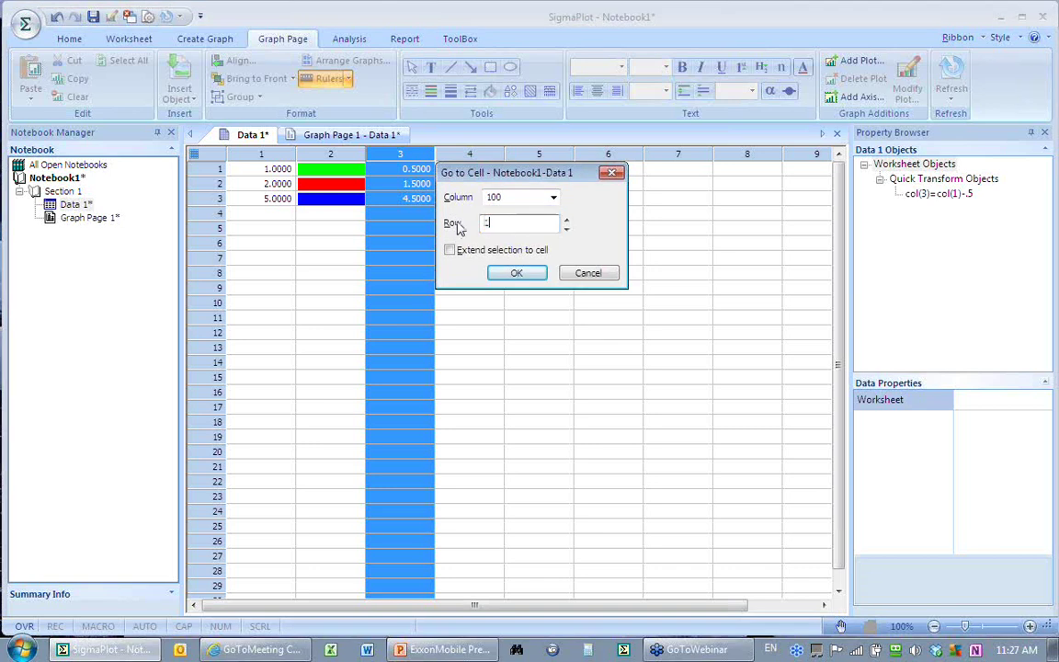
left_click(517, 274)
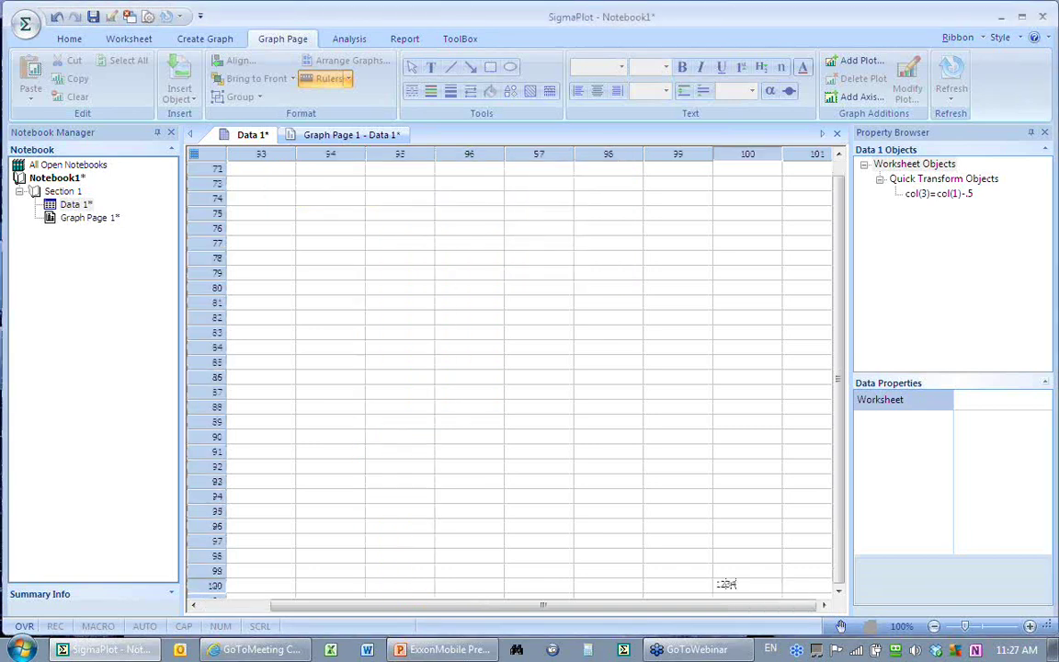
type("1234")
key("Return")
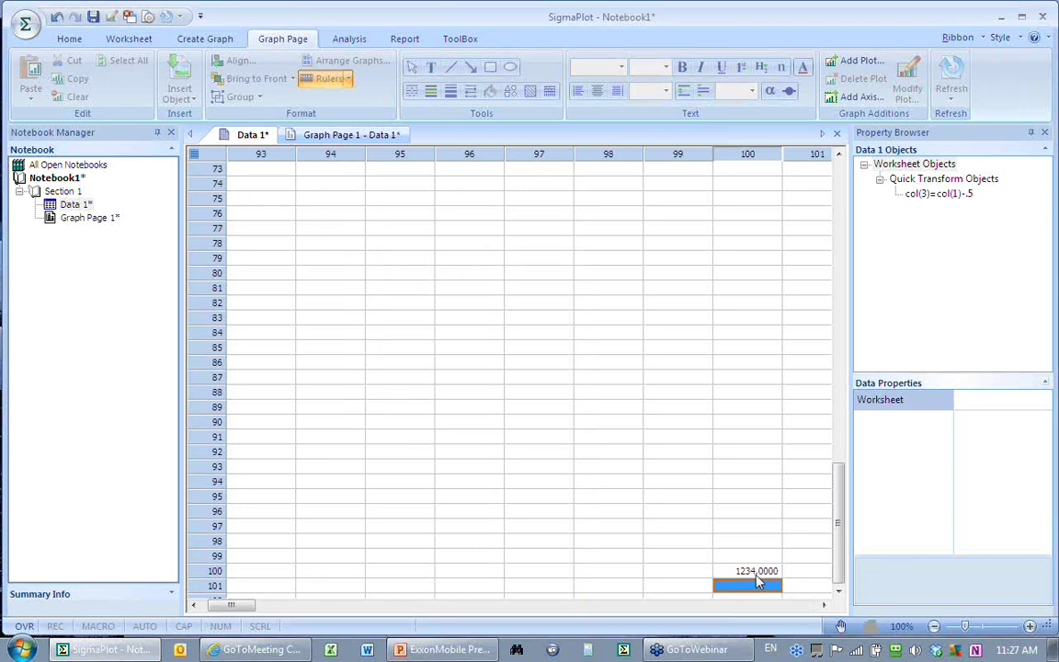
Jump between the edges of the worksheet data, from the column 100 entry to column 1, to the last data cell and back to the first cell
key("Up")
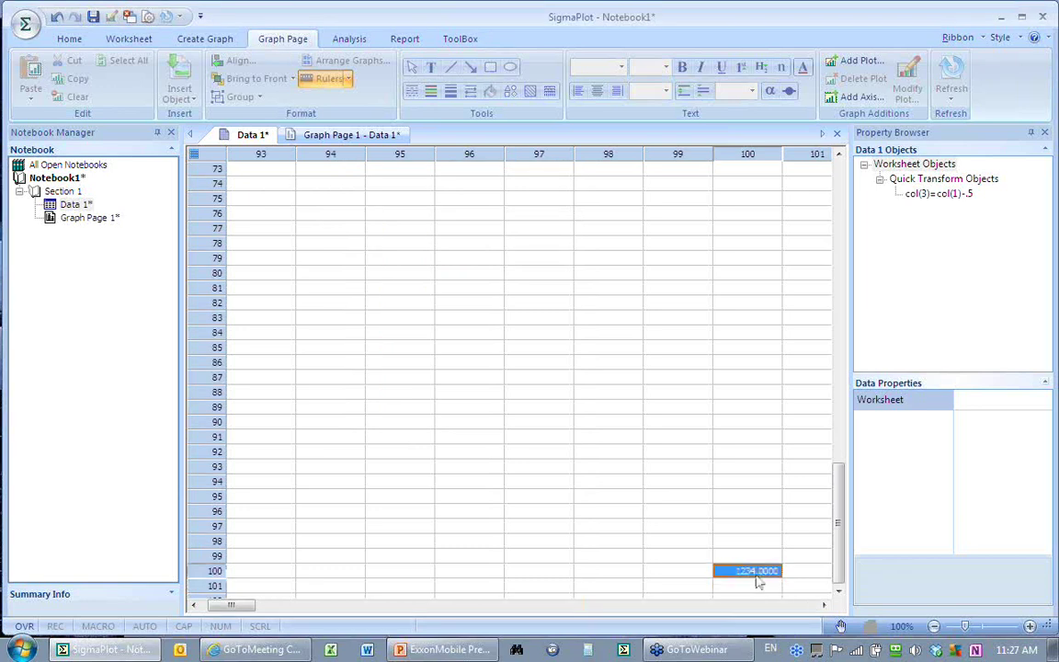
key("ctrl+Up")
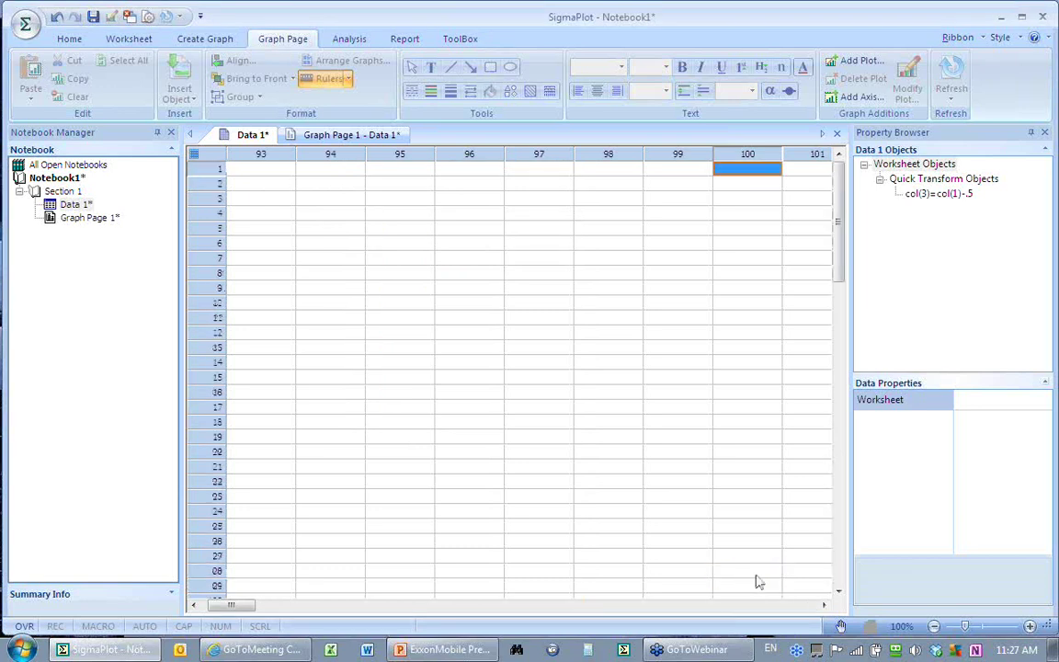
key("ctrl+Left")
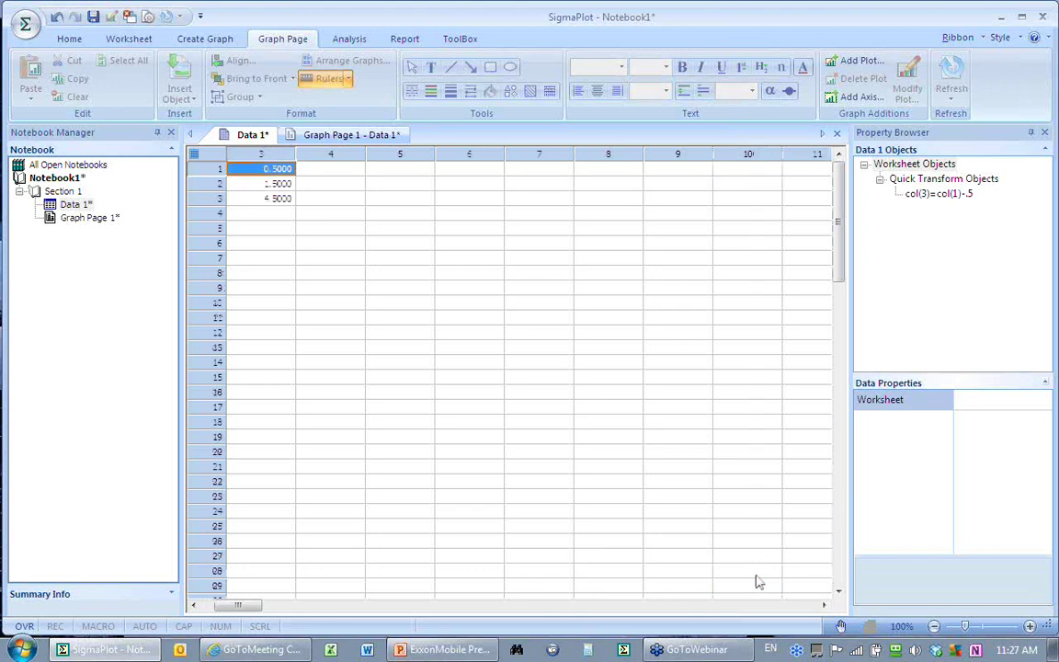
key("ctrl+Left")
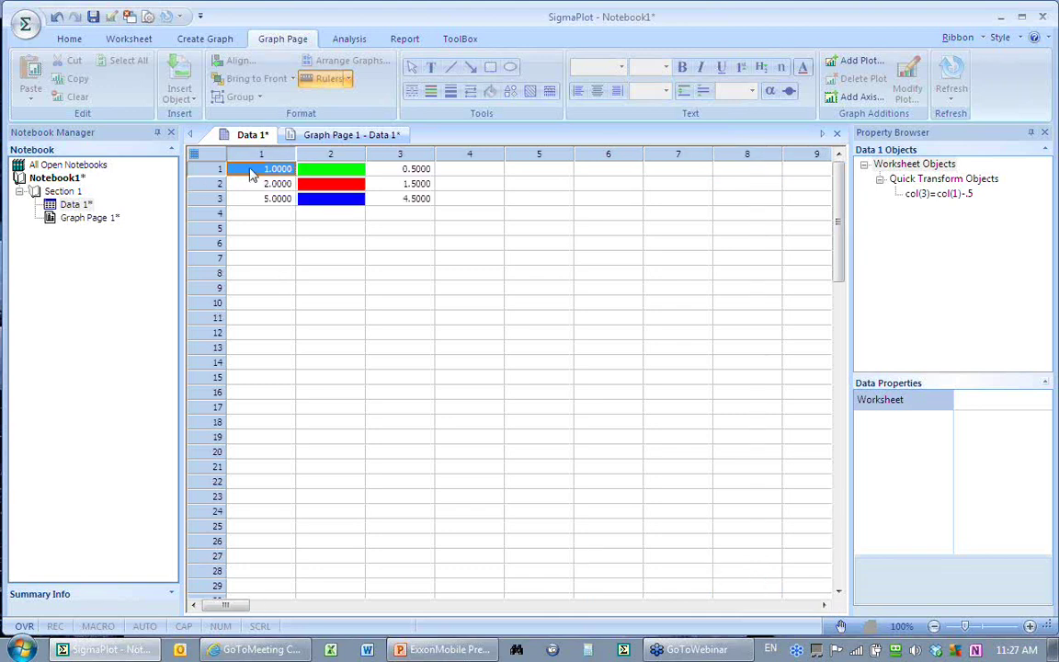
key("ctrl+Down")
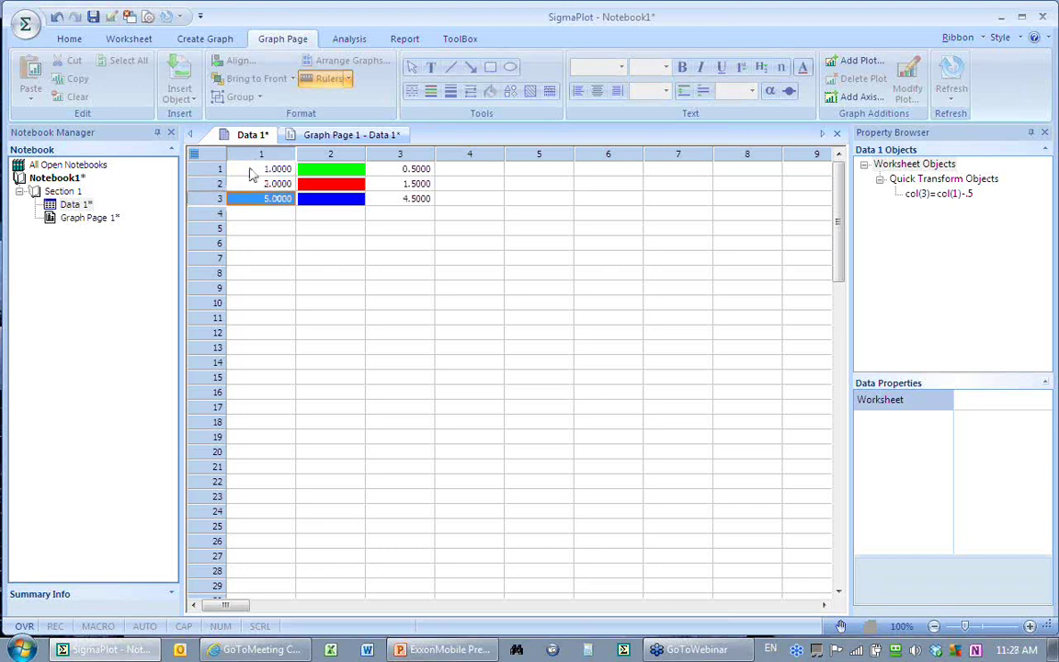
key("ctrl+End")
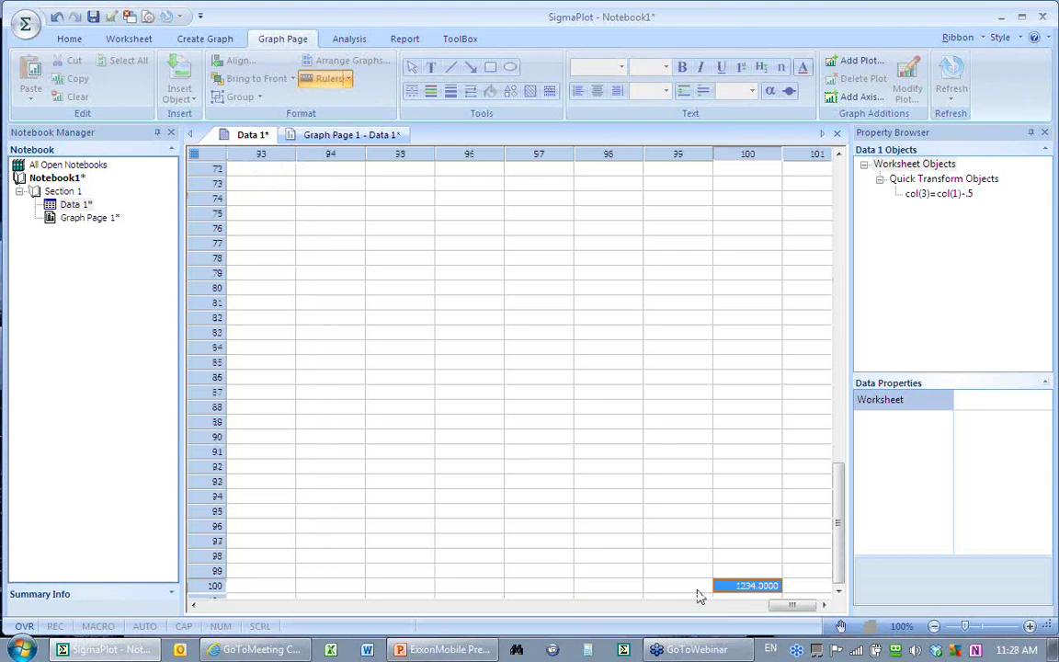
key("ctrl+Up")
key("ctrl+Left")
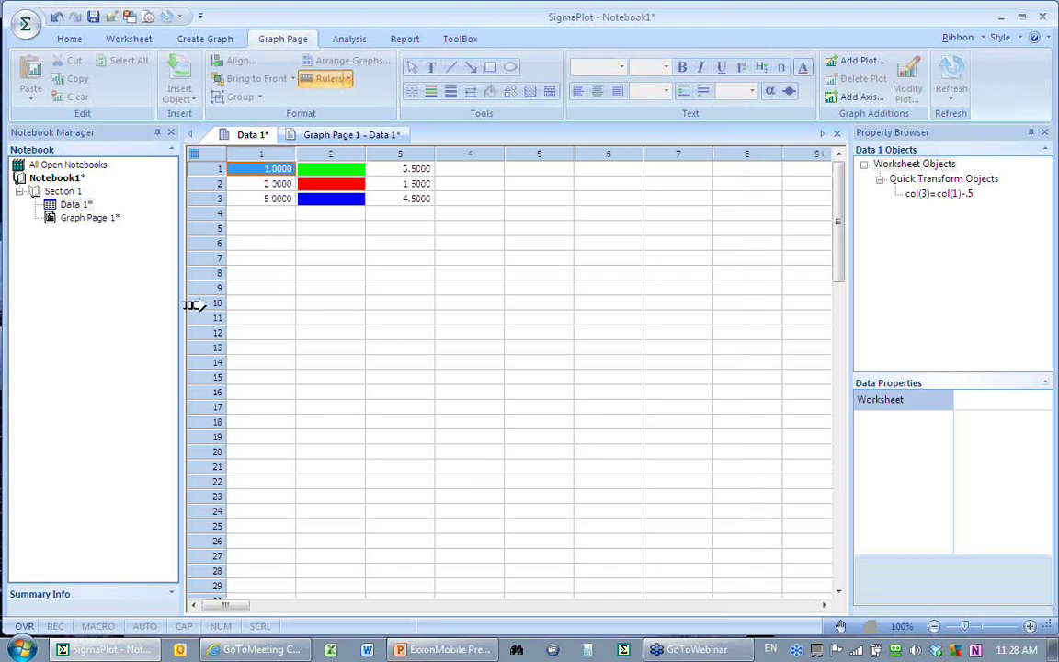
Make the title of the lower graph on Graph Page 1 bold
left_click(357, 146)
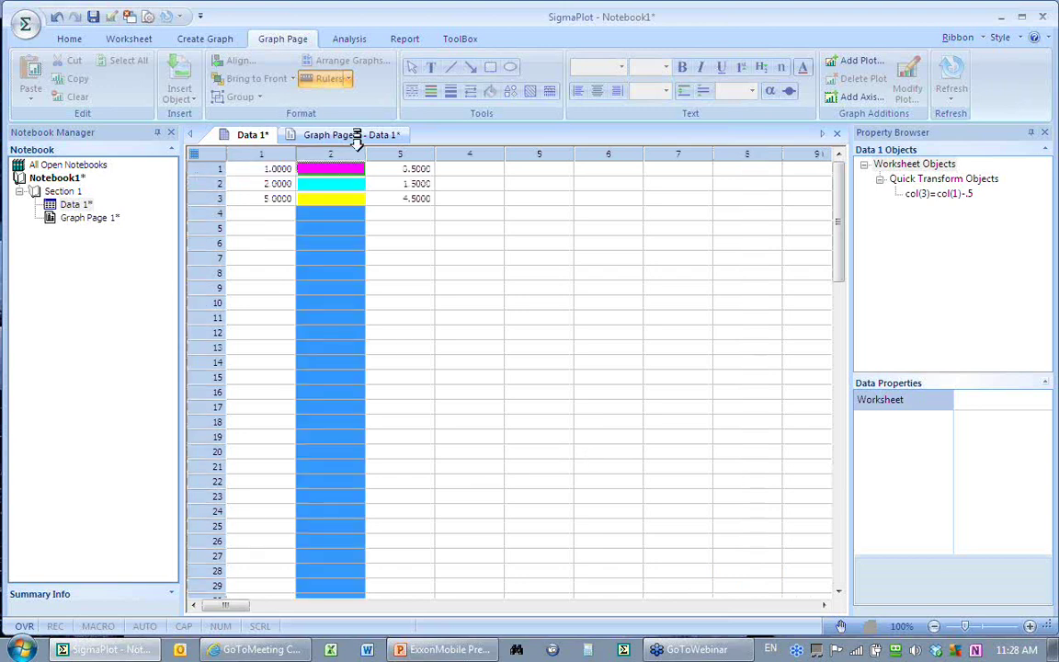
left_click(356, 135)
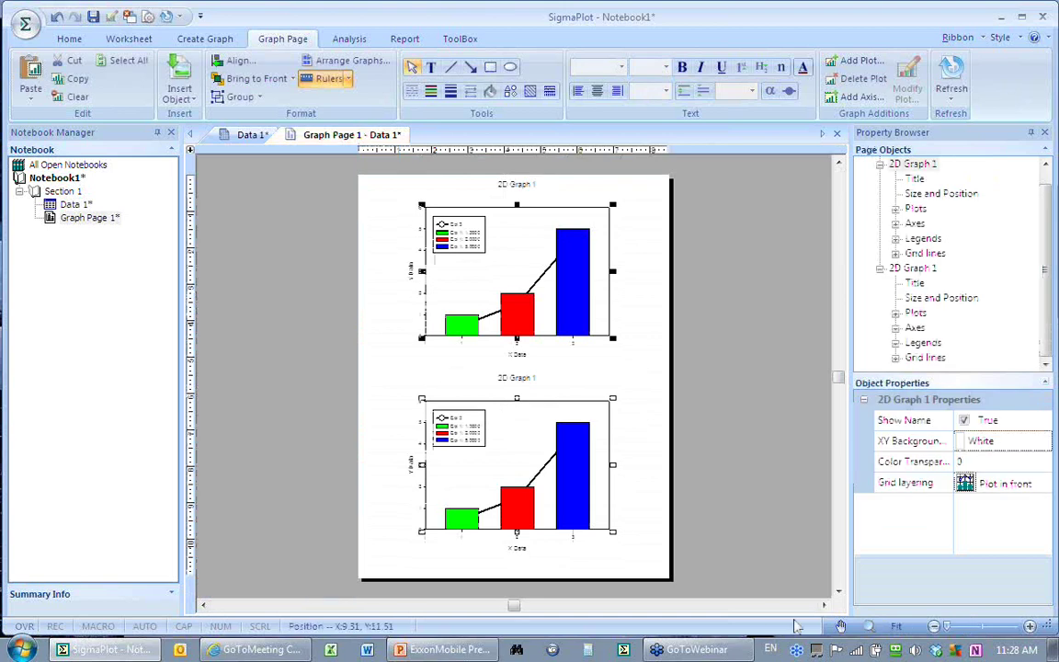
left_click_drag(406, 342, 520, 396)
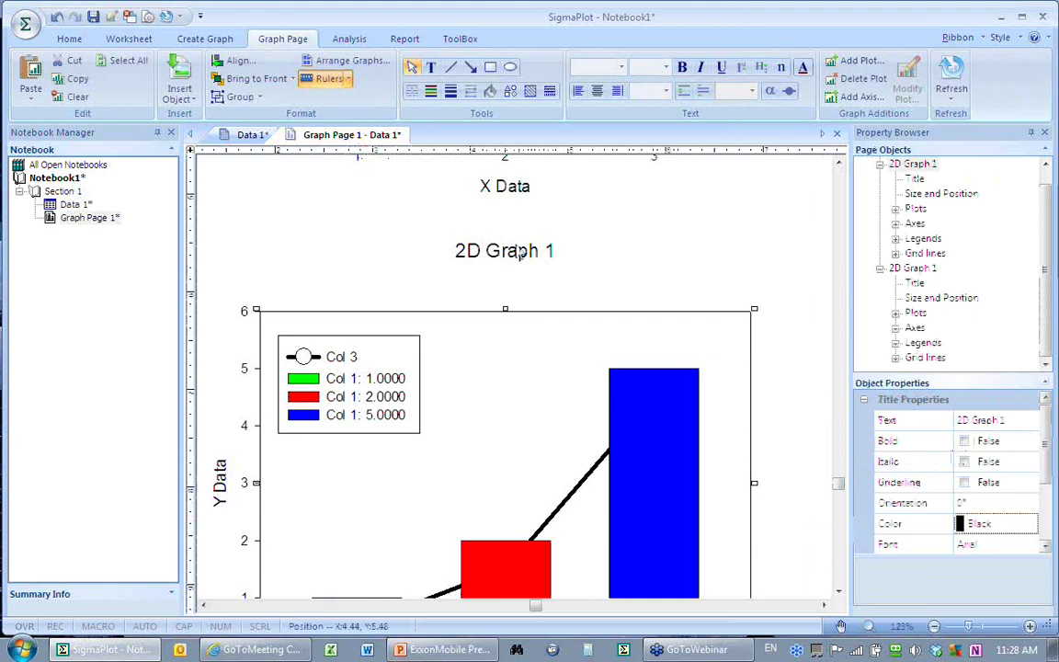
double_click(520, 252)
triple_click(519, 252)
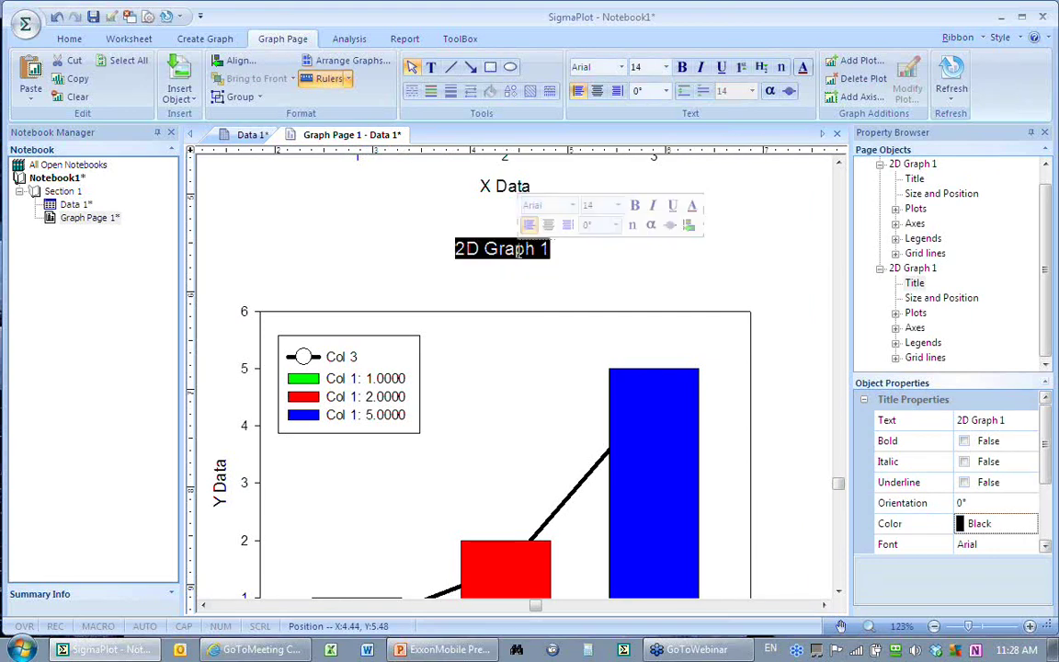
left_click(636, 206)
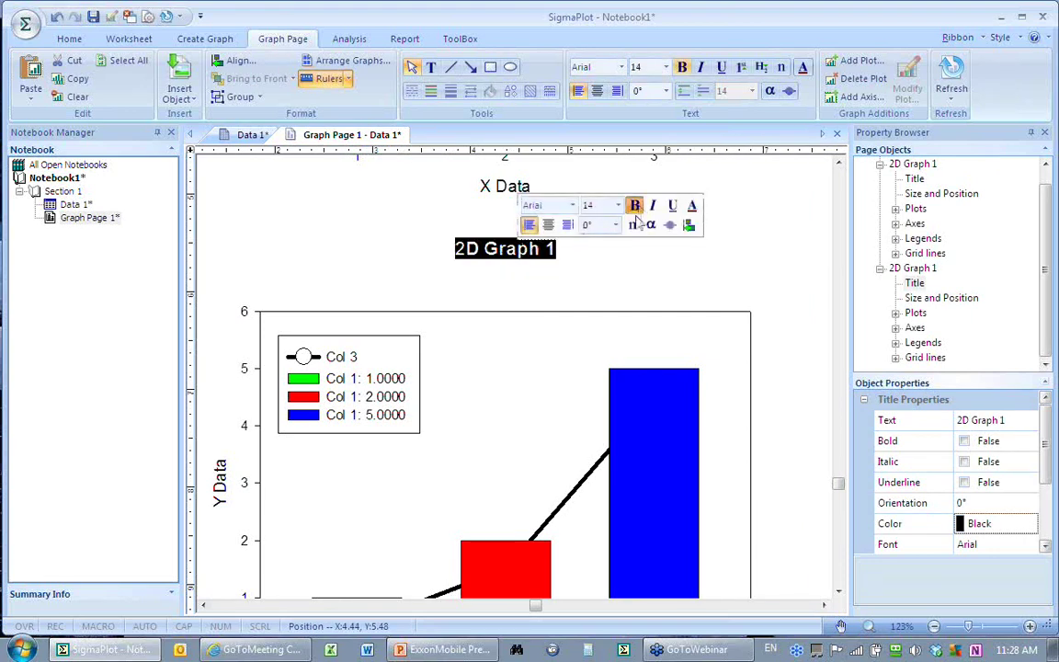
Replace the lower graph's title text with "ExxonMobil a2"
left_click_drag(542, 248, 450, 248)
type("ExxonMob")
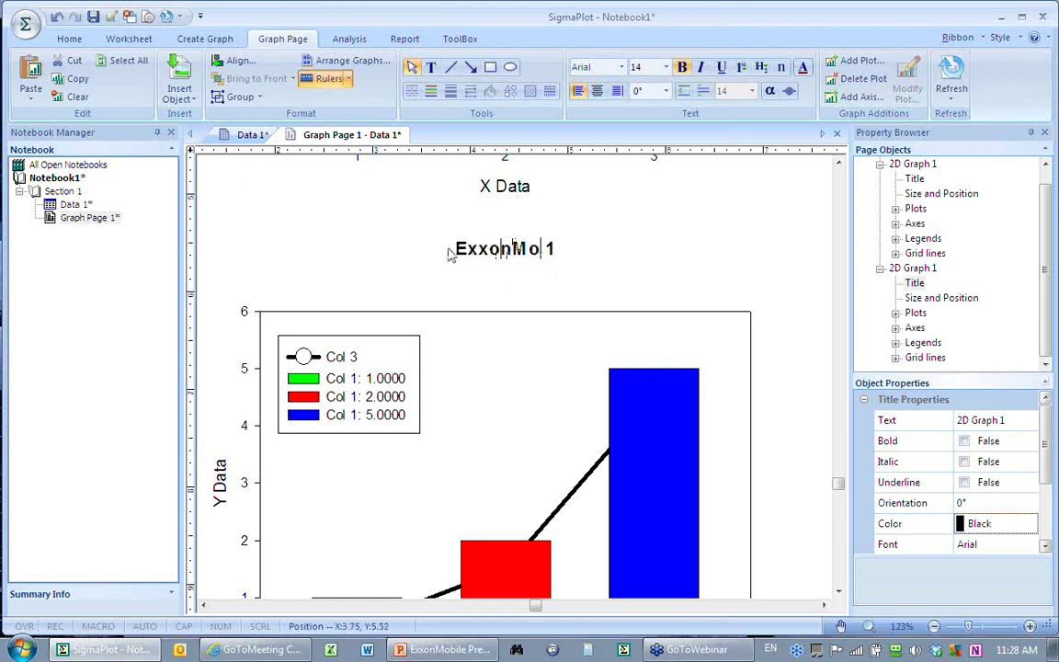
type("il a2")
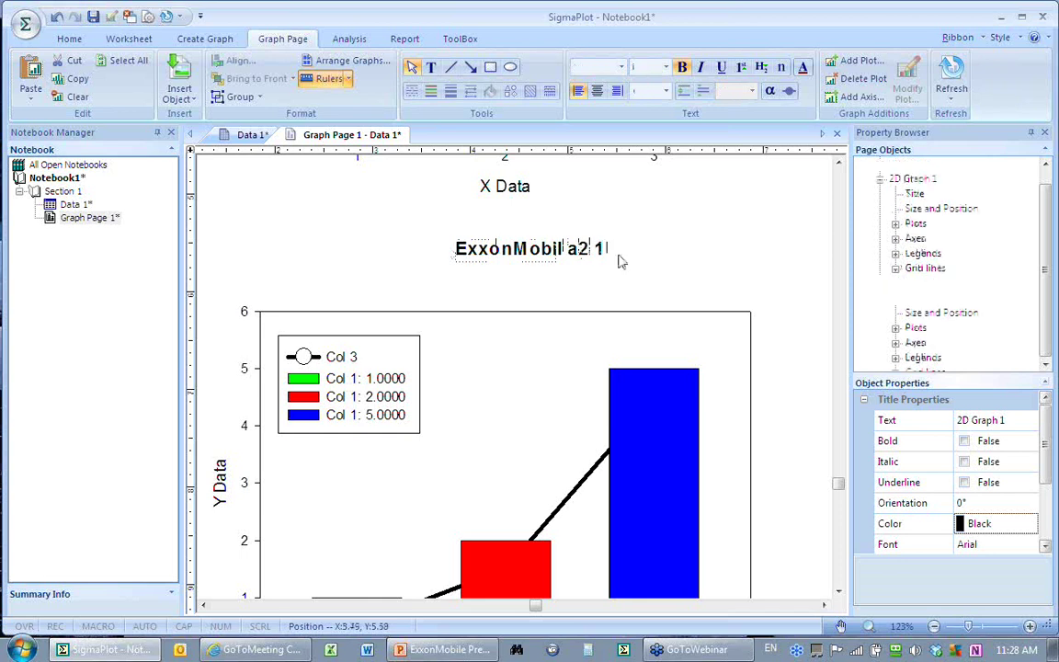
left_click(621, 262)
left_click(587, 260)
double_click(572, 250)
double_click(573, 251)
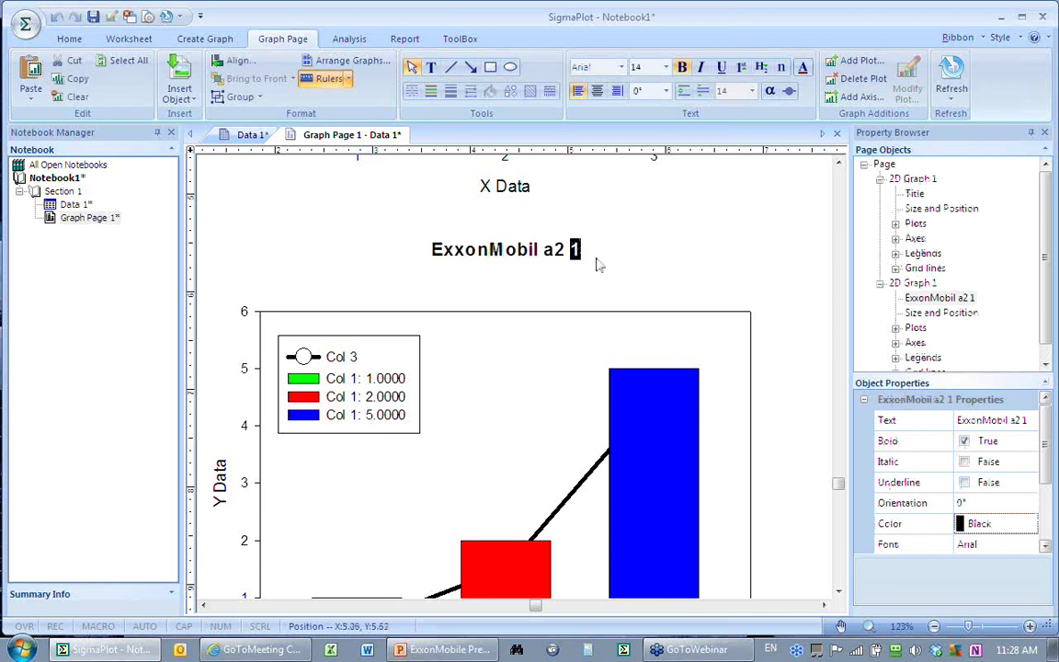
key("BackSpace")
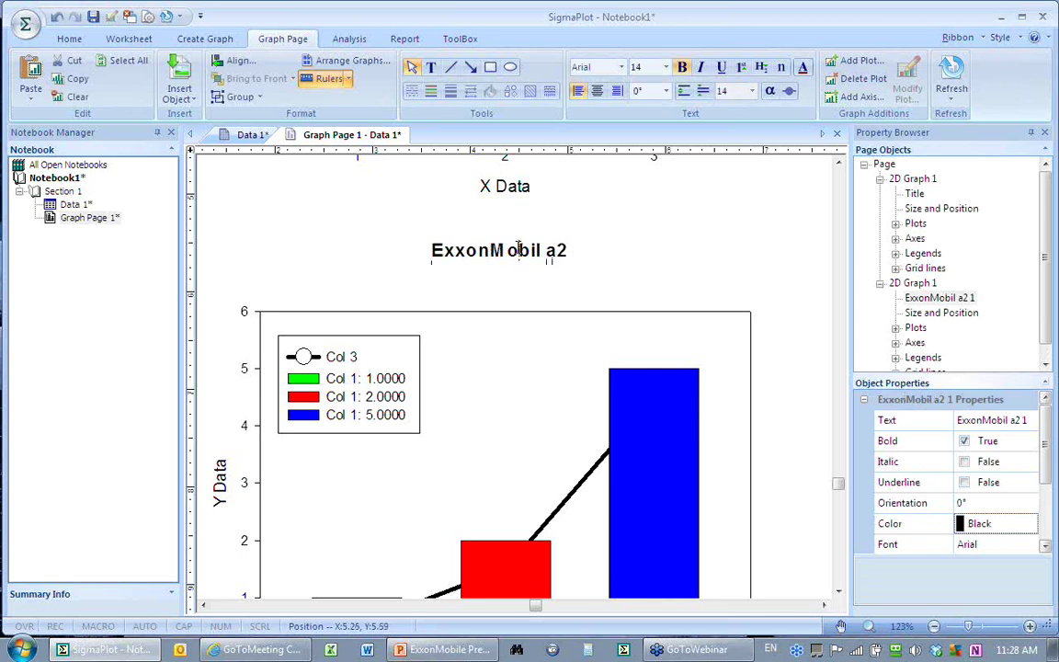
Format the "a" in the lower graph's title as a Greek symbol and the "2" as a subscript
left_click_drag(546, 251, 556, 250)
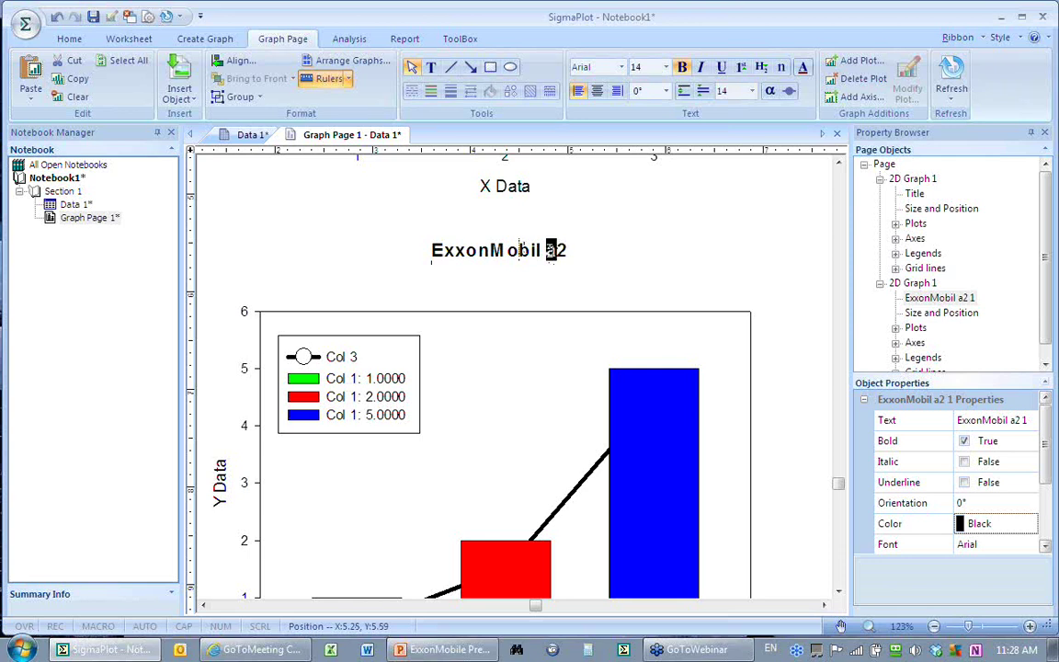
left_click(770, 92)
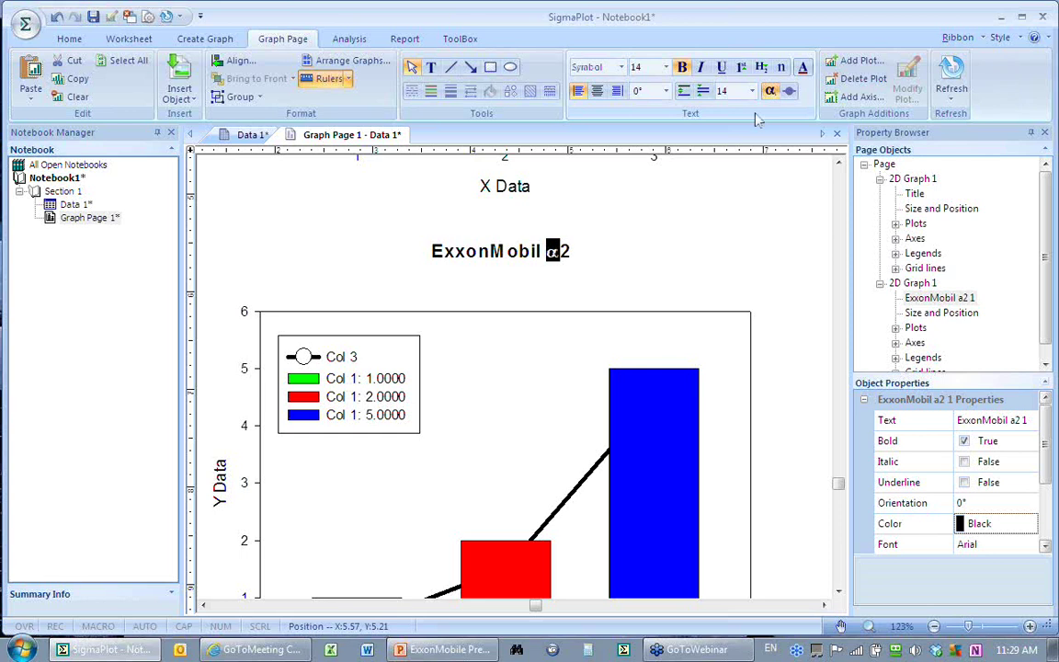
key("Right")
key("shift+Right")
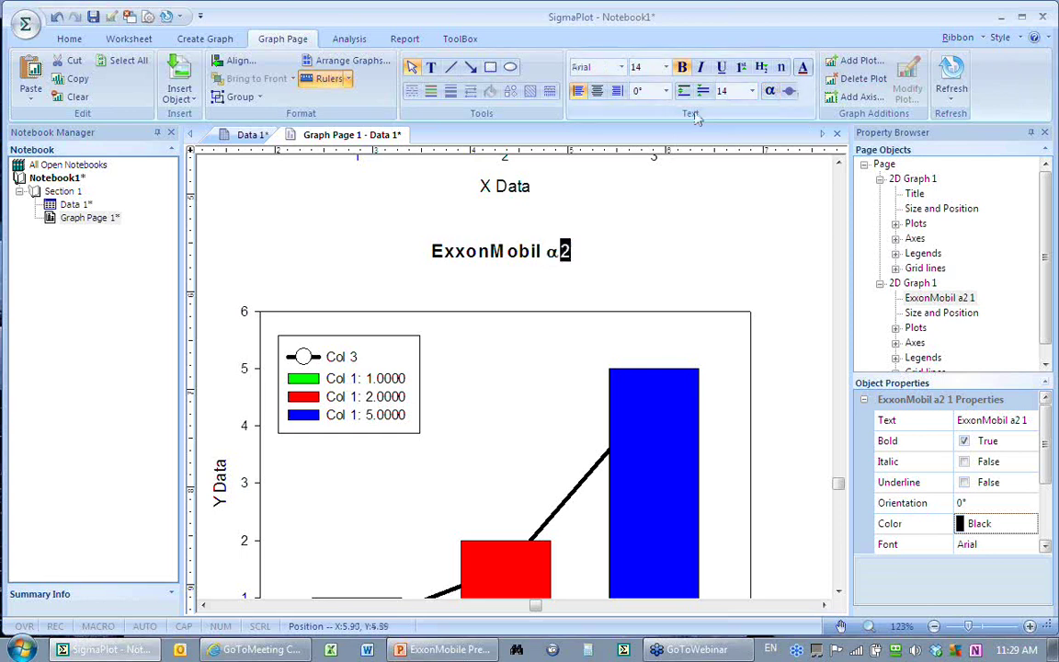
left_click(761, 69)
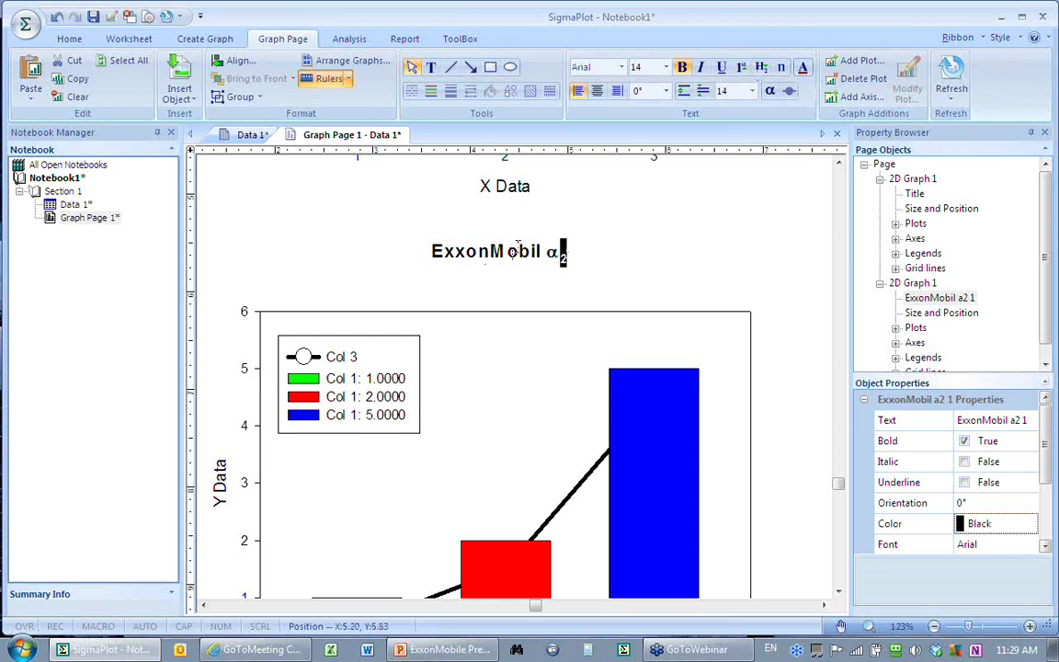
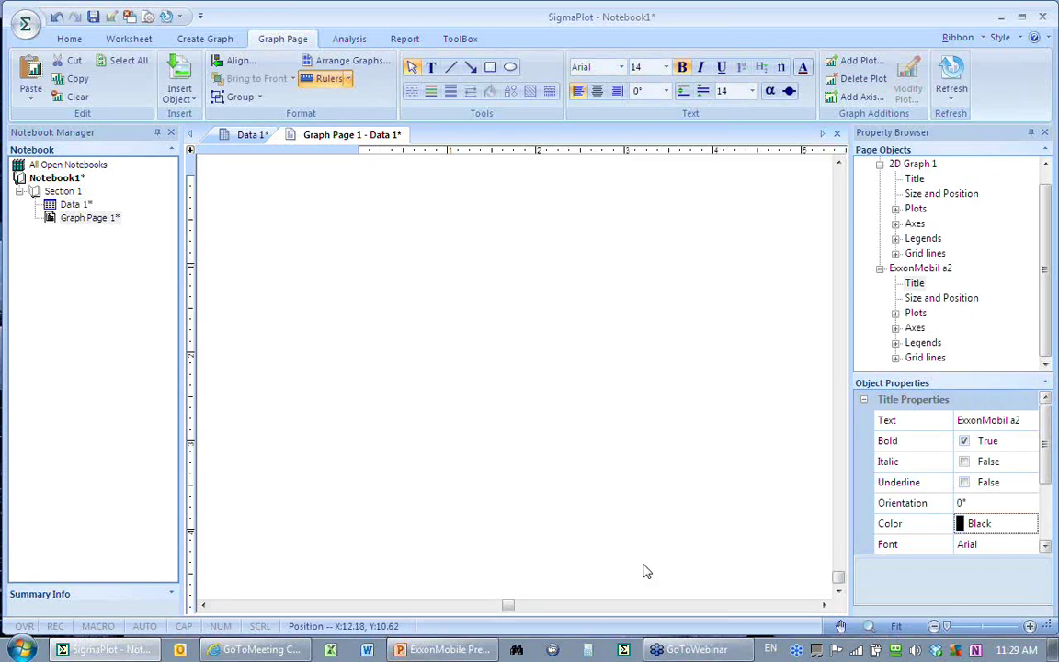
Enter the labels dog, cat and lemur in rows 1 to 3 of column 4 in the Data 1 worksheet
left_click(249, 135)
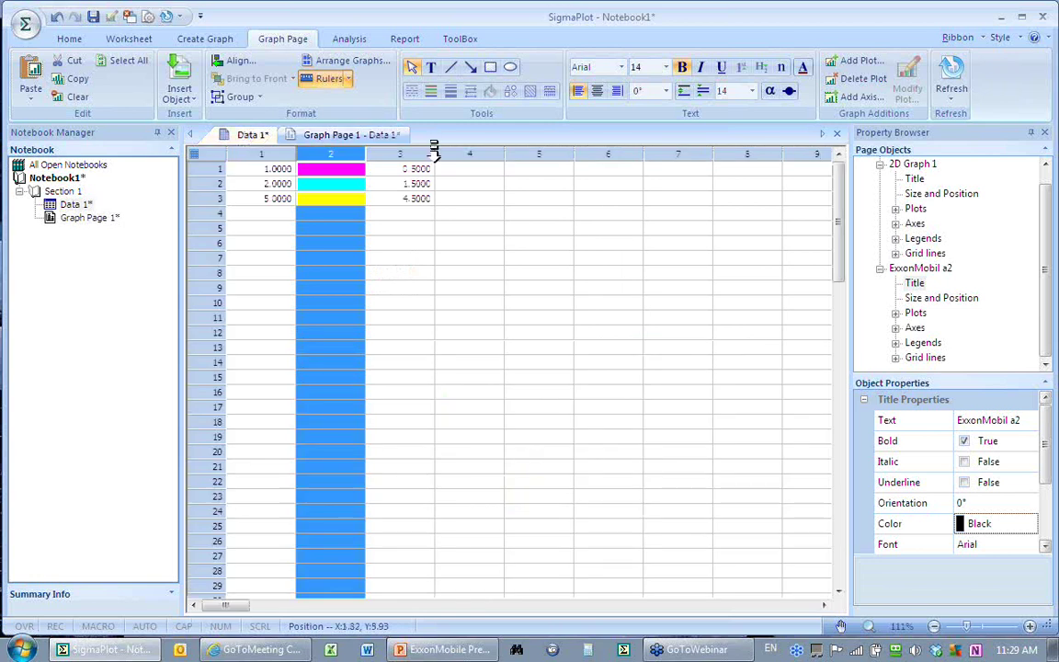
left_click(484, 173)
type("dog")
key("Return")
type("cat")
key("Return")
type("lemur")
key("Return")
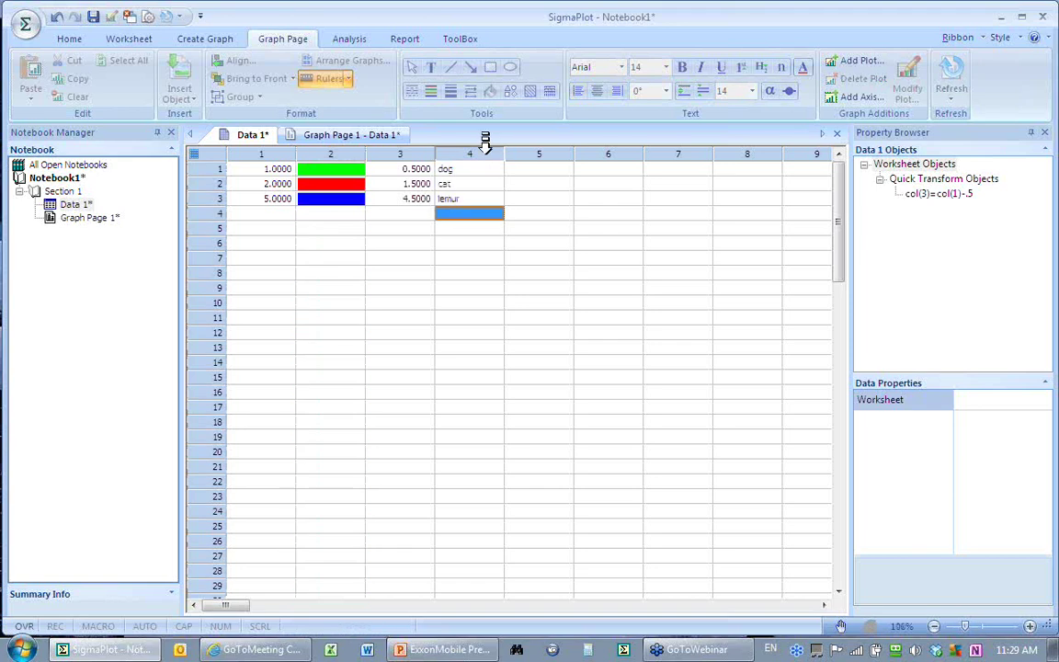
left_click(484, 147)
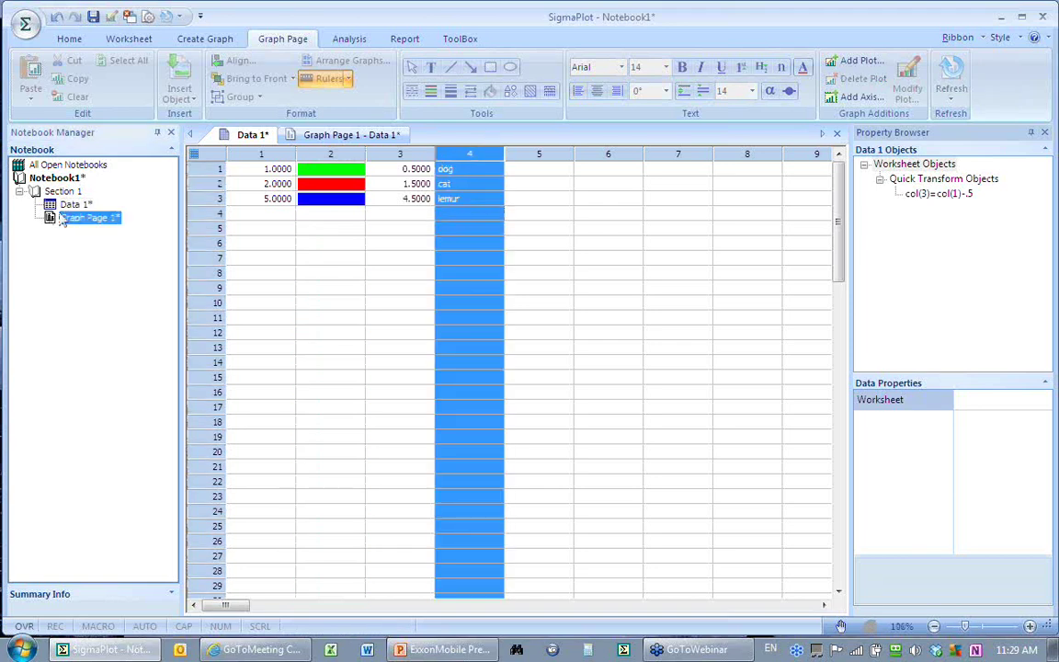
Set the X-axis major tick labels of the lower graph on Graph Page 1 to use column 4
left_click(303, 136)
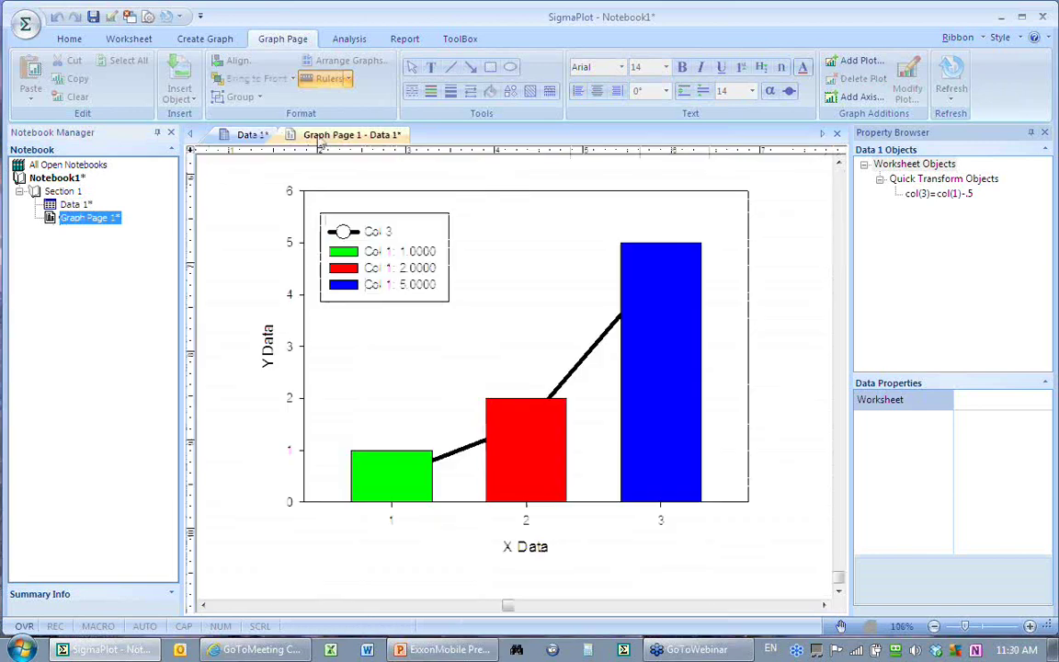
left_click(392, 522)
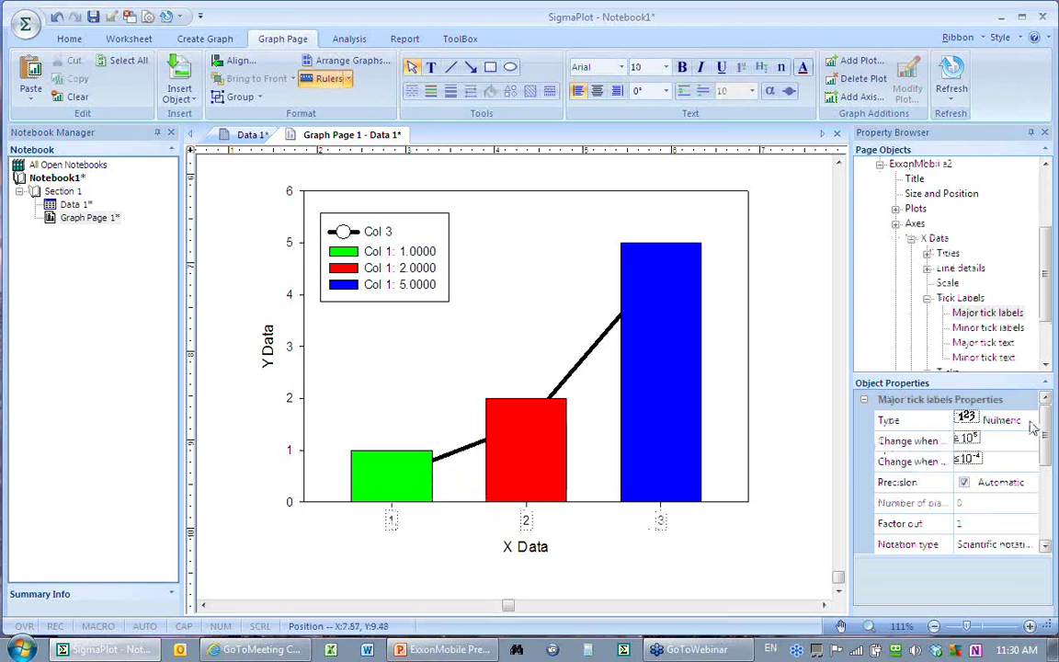
left_click(1032, 425)
left_click(1032, 421)
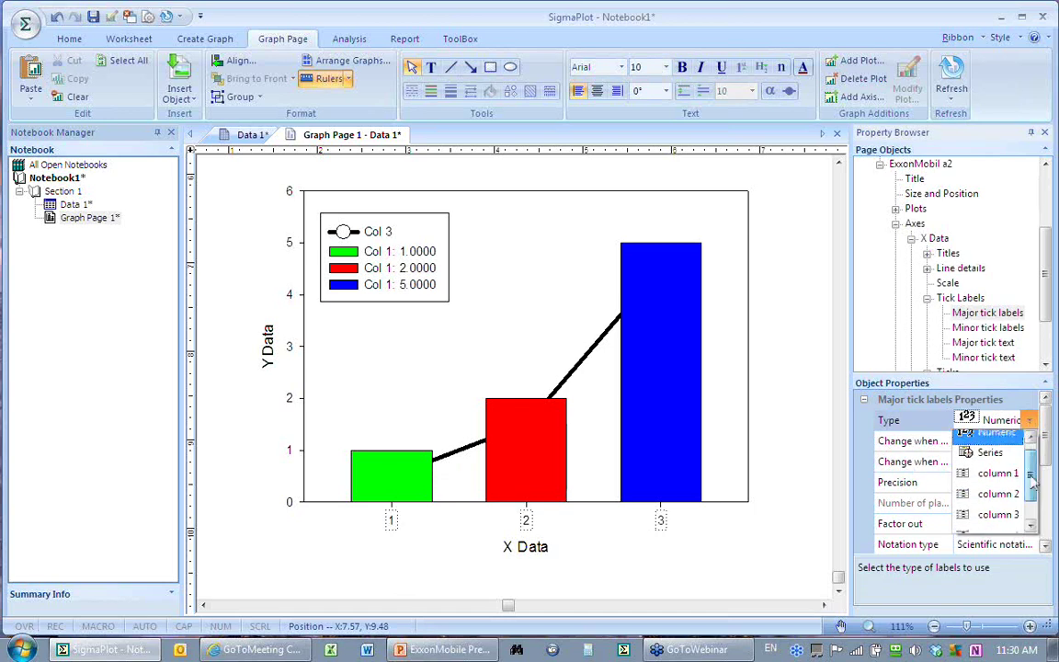
scroll(1032, 476, "down", 2)
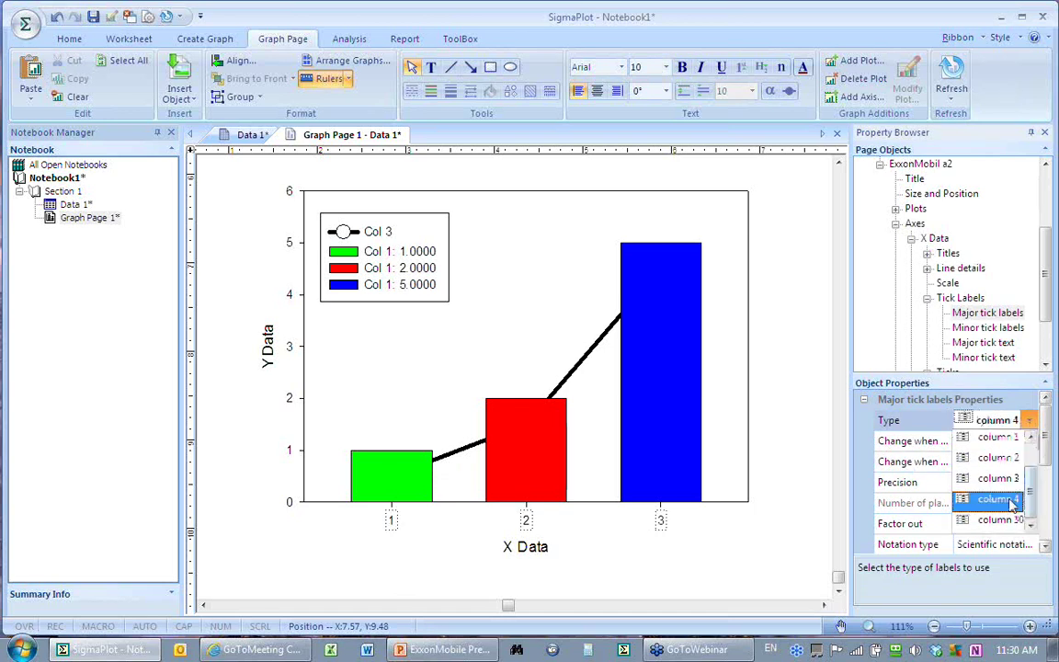
left_click(1013, 499)
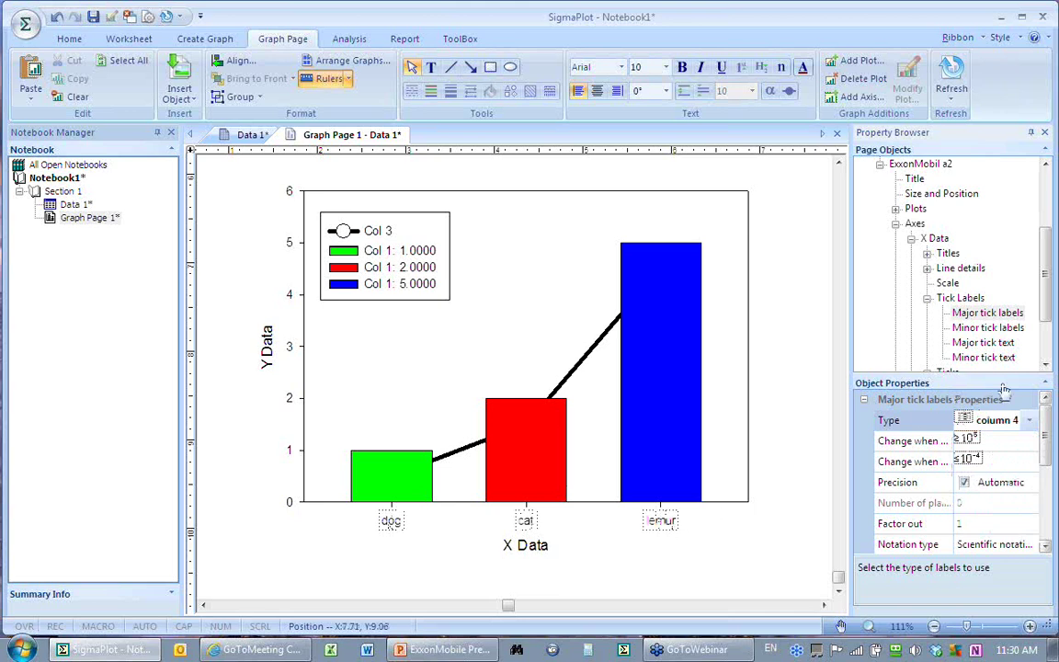
Review the X-axis major tick text and label properties, and rotate the lower graph's tick labels to 45°
left_click(983, 343)
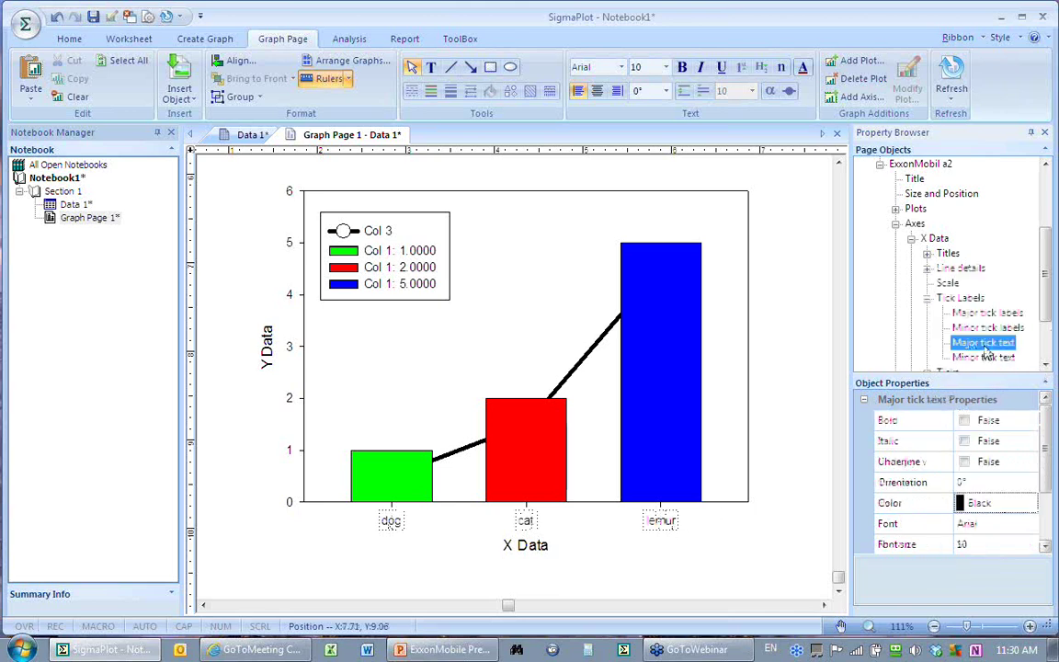
scroll(1048, 515, "down", 1)
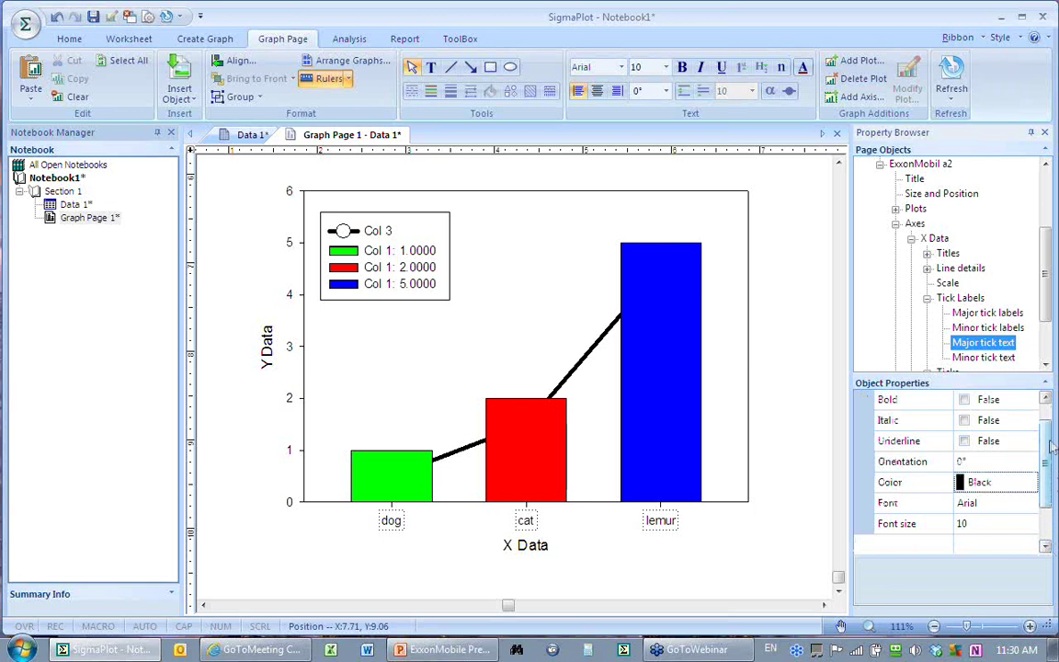
left_click(1004, 315)
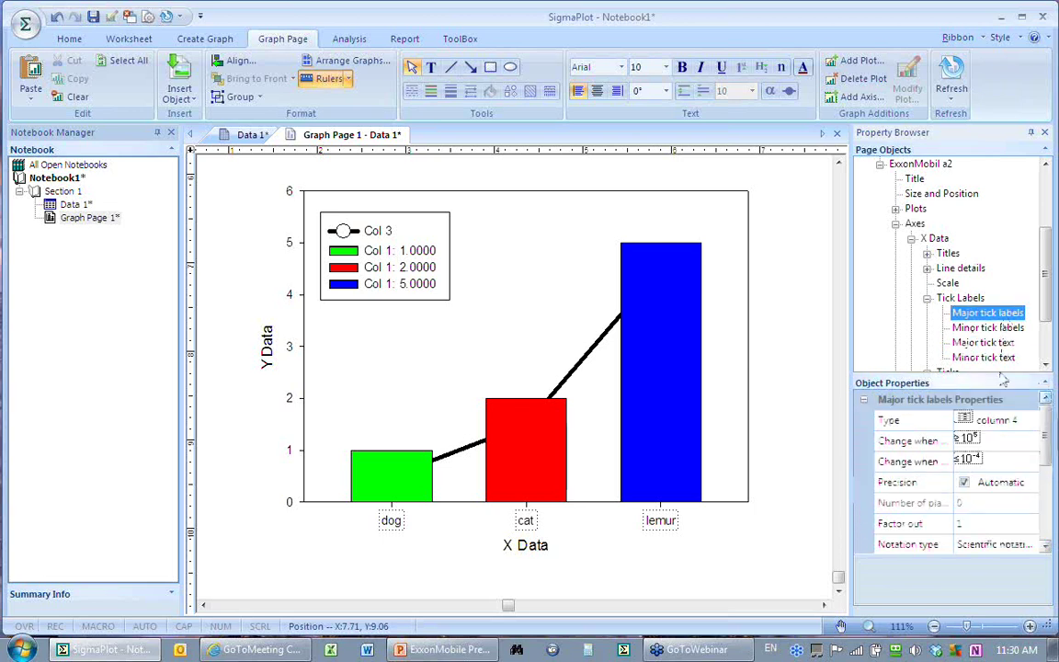
scroll(1045, 464, "down", 1)
scroll(1045, 464, "up", 1)
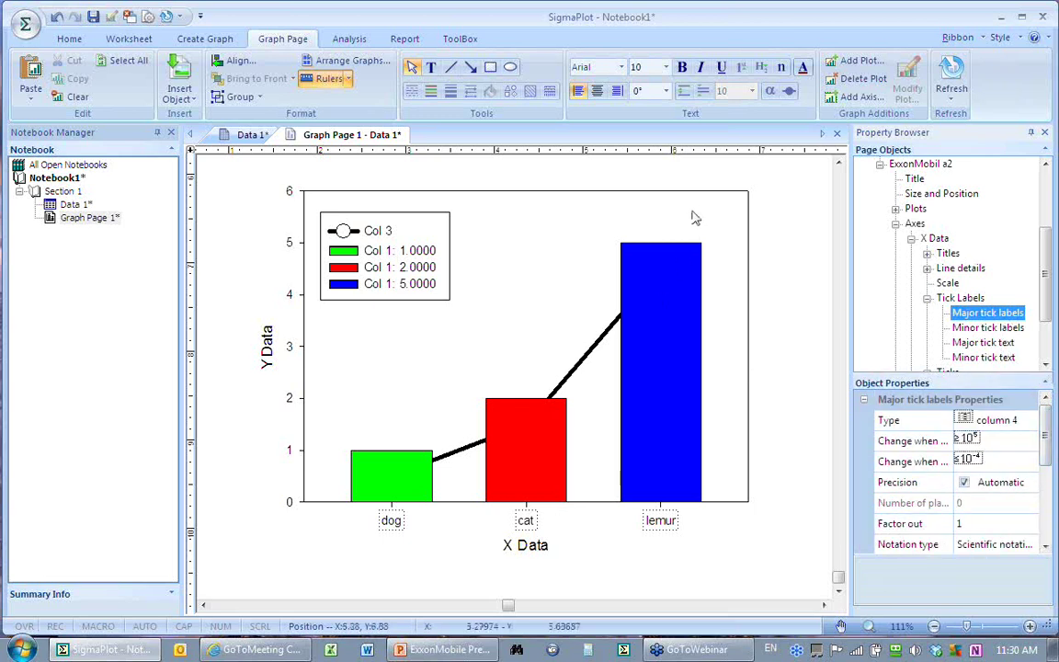
left_click(666, 91)
left_click(645, 165)
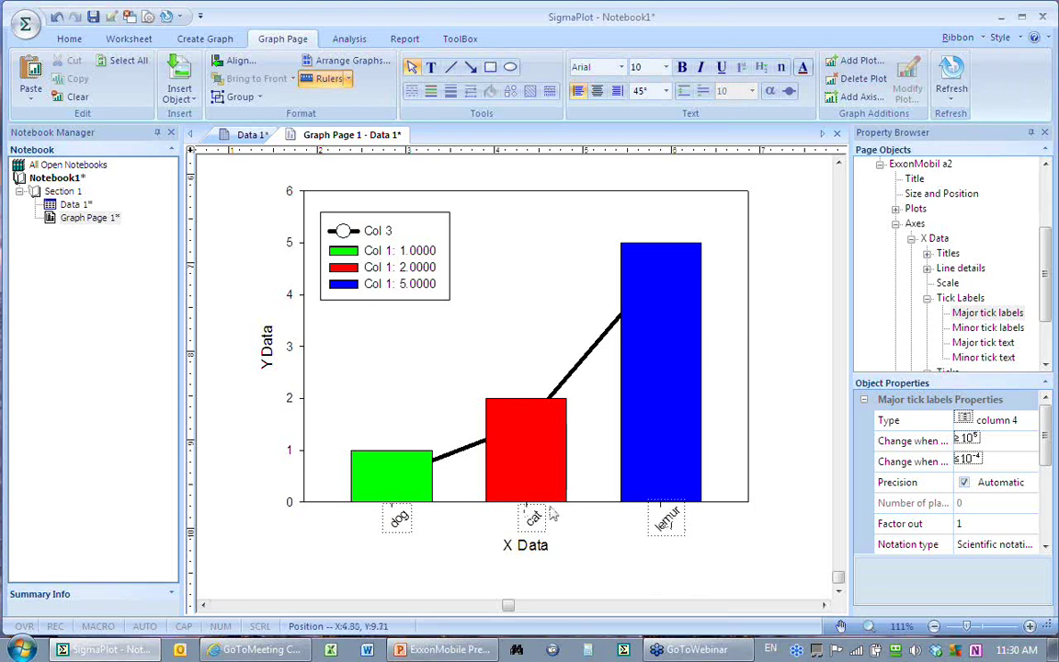
Delete the X Data axis title and the X-axis major tick lines from the lower graph
left_click(532, 552)
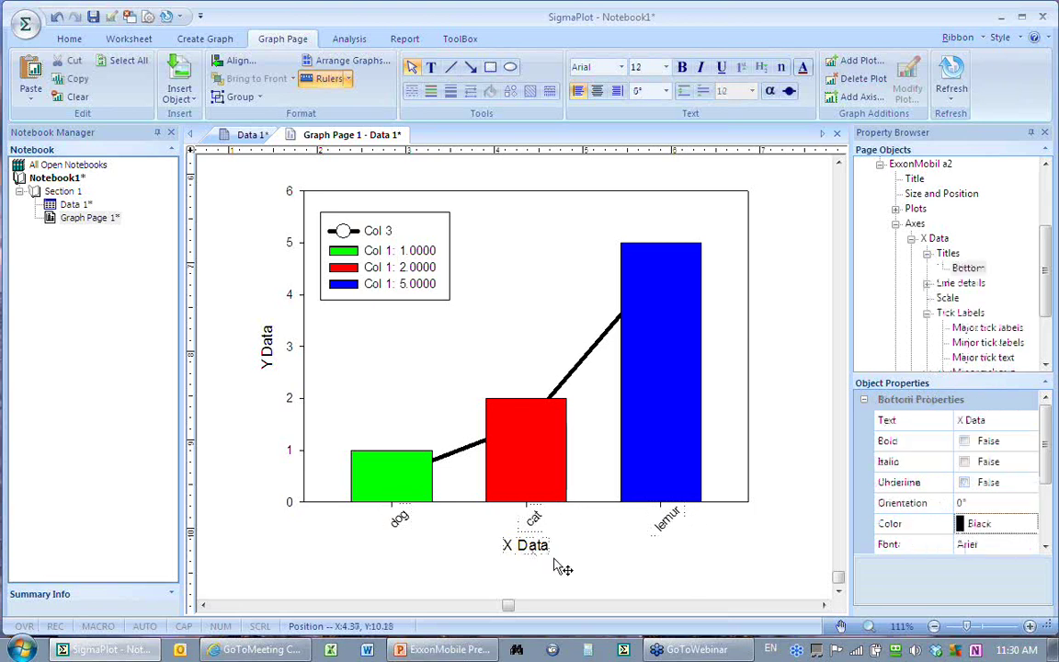
left_click(554, 565)
key("Delete")
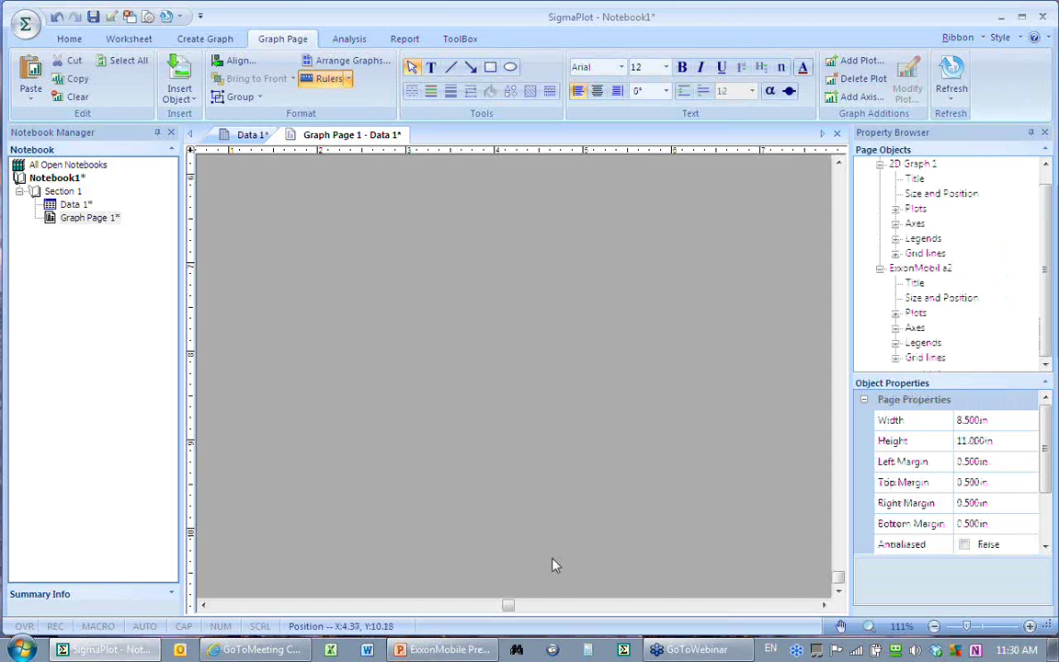
left_click(391, 507)
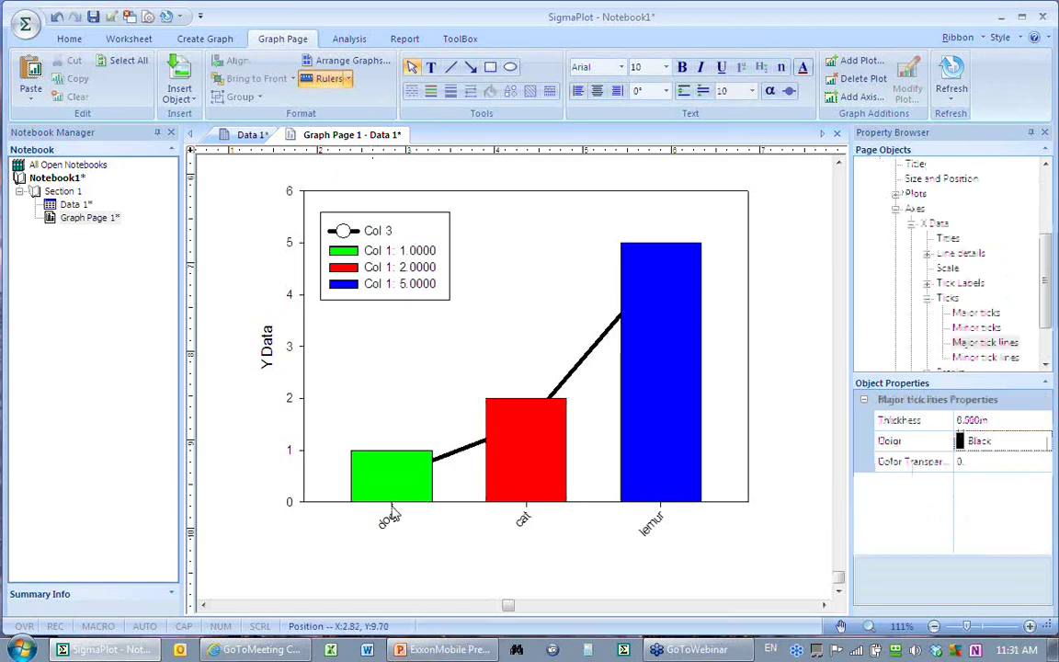
key("Delete")
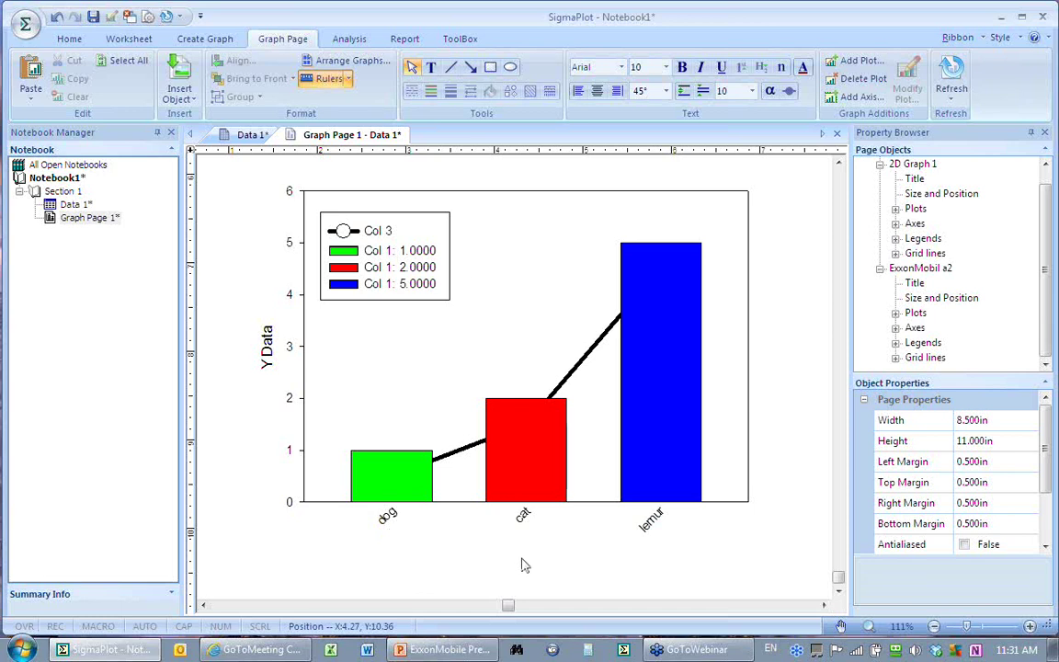
Enter 100 in row 4 of column 3 in the Data 1 worksheet
left_click(242, 138)
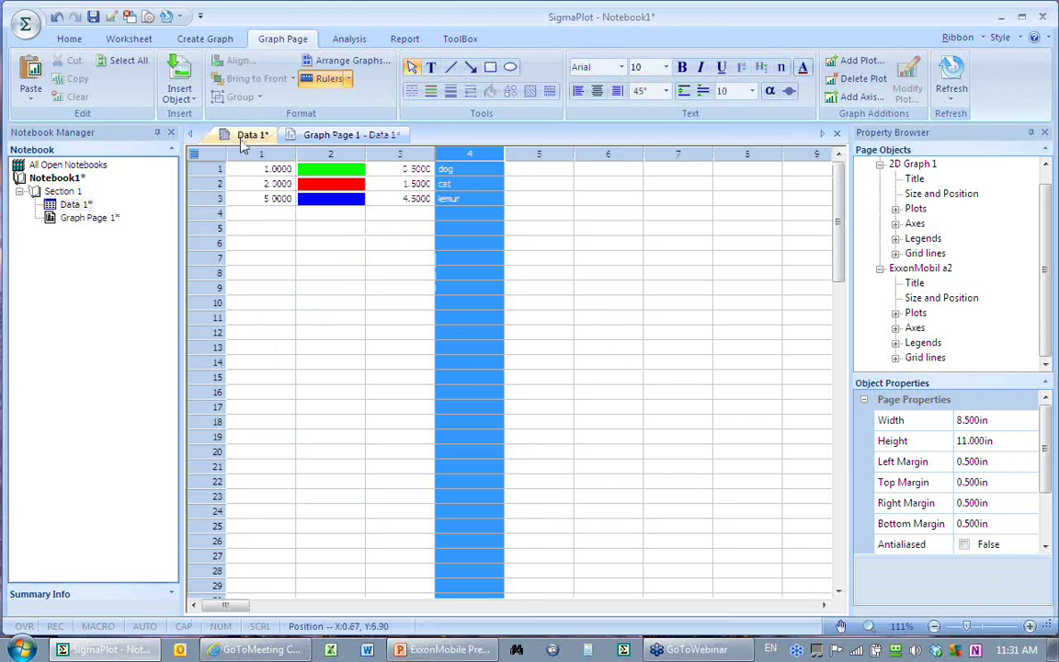
left_click(400, 213)
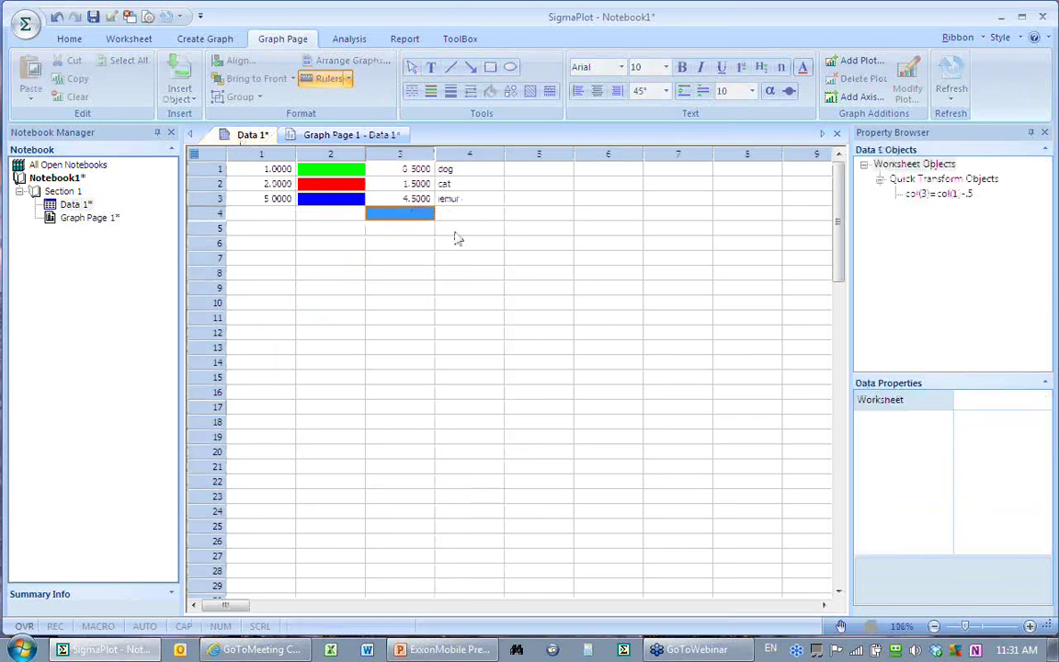
type("100")
key("Return")
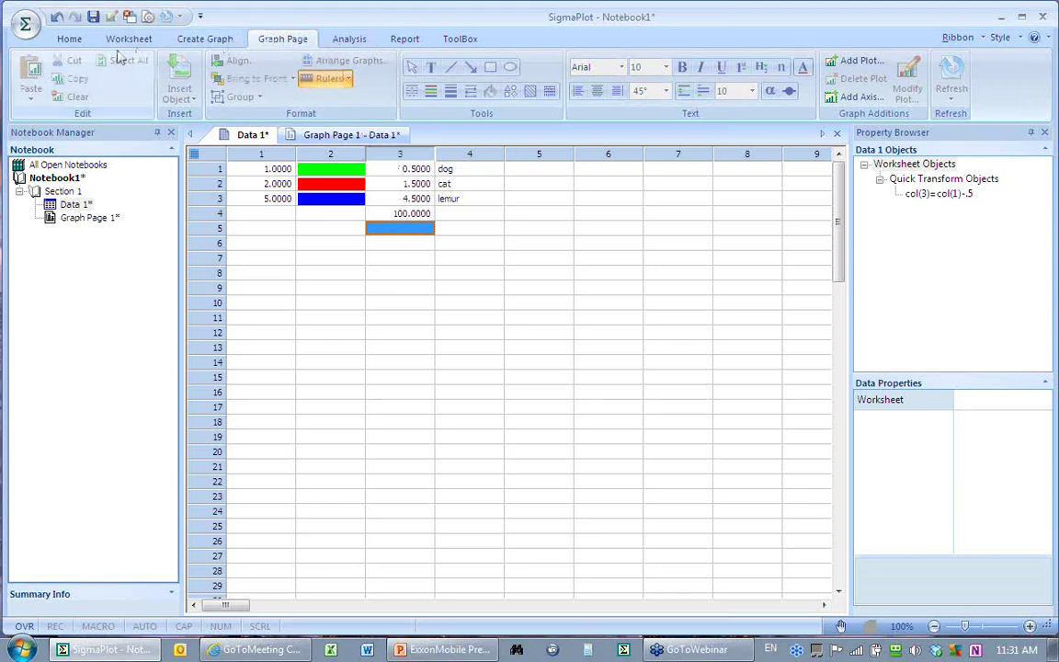
Tile the worksheet and graph page windows side by side and zoom the graph page out to 50%
left_click(69, 40)
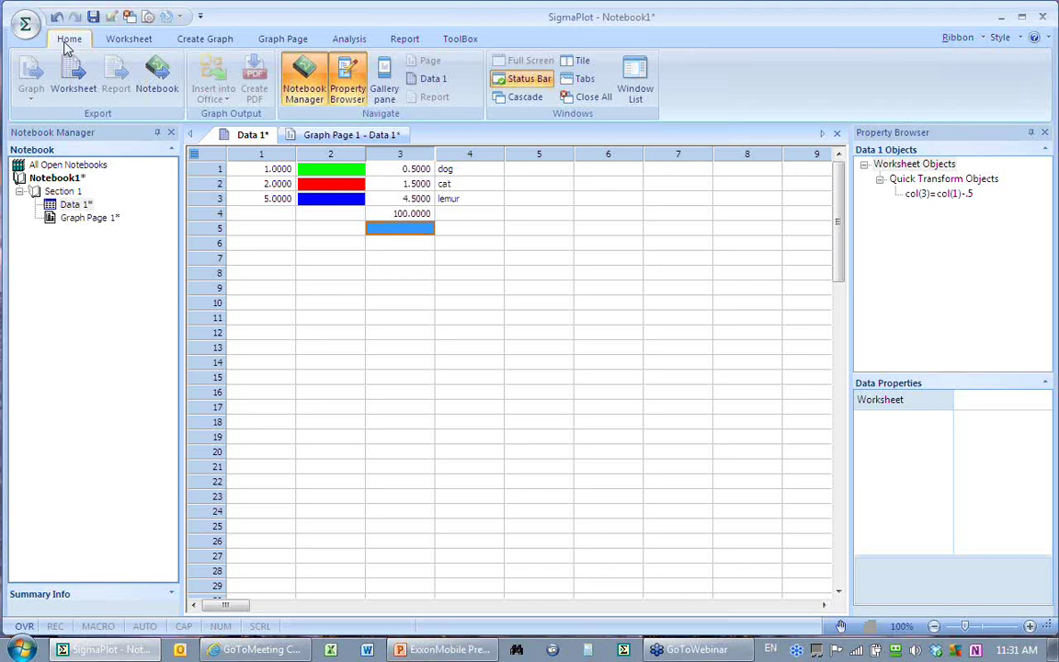
left_click(573, 63)
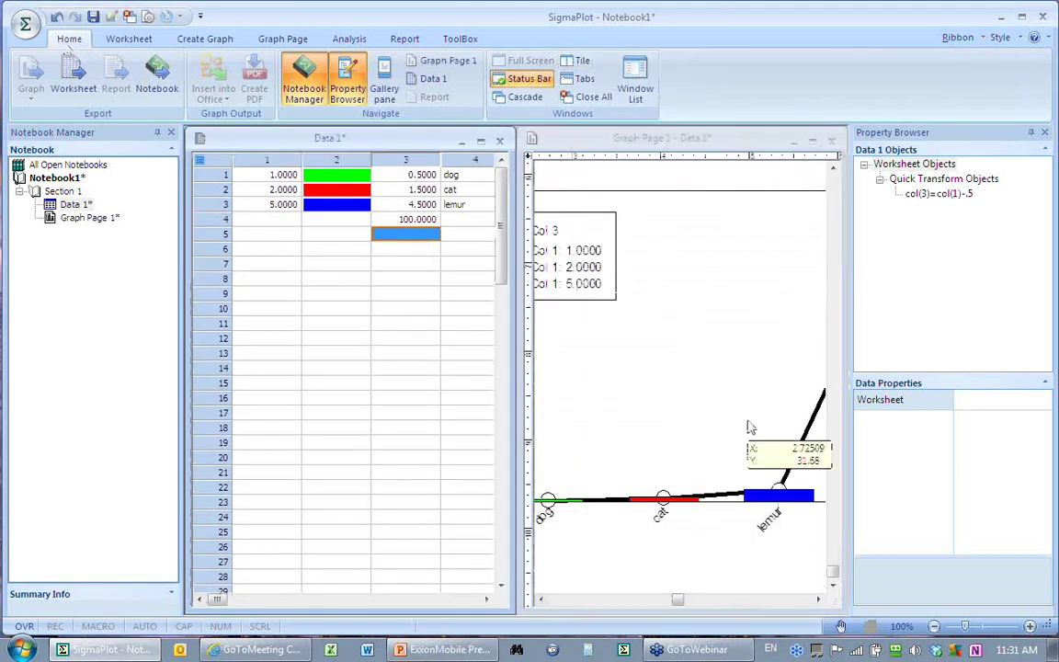
left_click(717, 407)
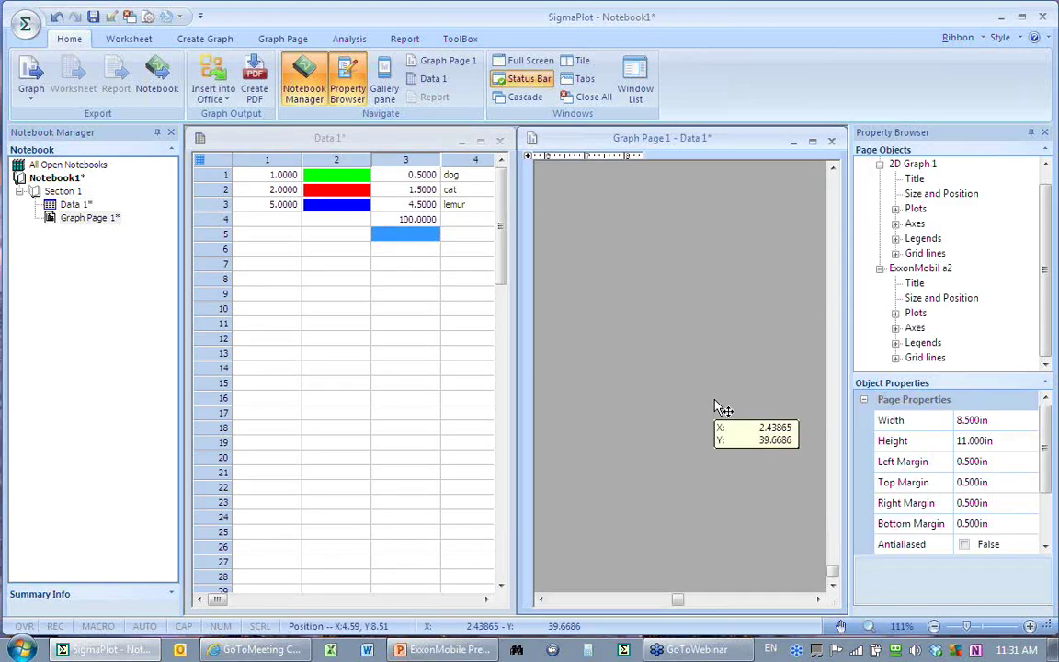
scroll(722, 408, "down", 2)
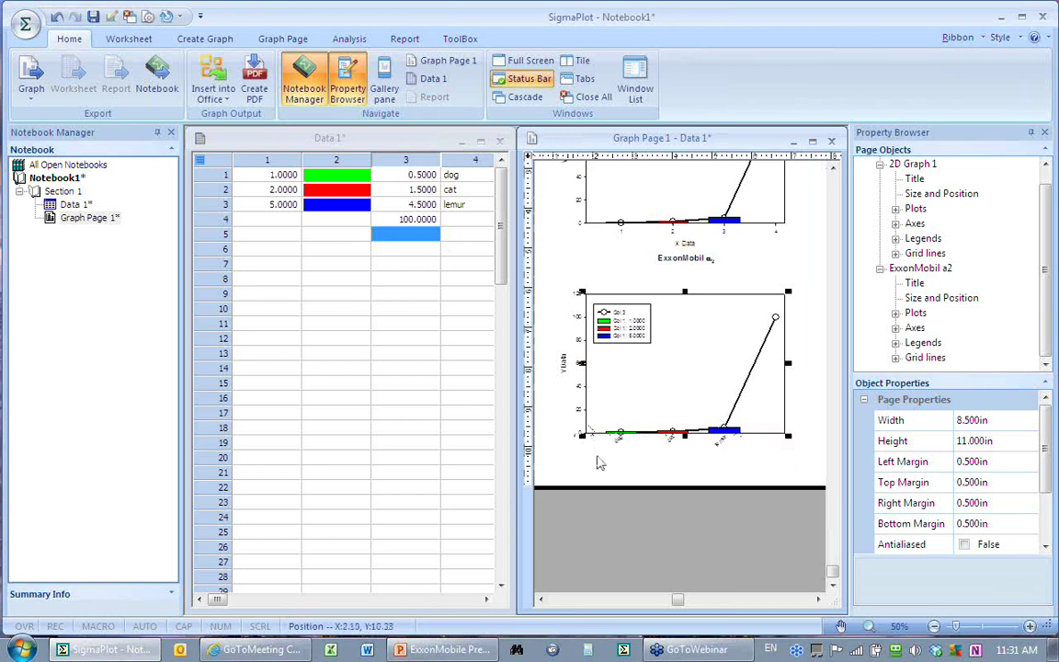
Format the cell in row 4 of column 3 as Text so the graphs ignore its value
left_click(416, 228)
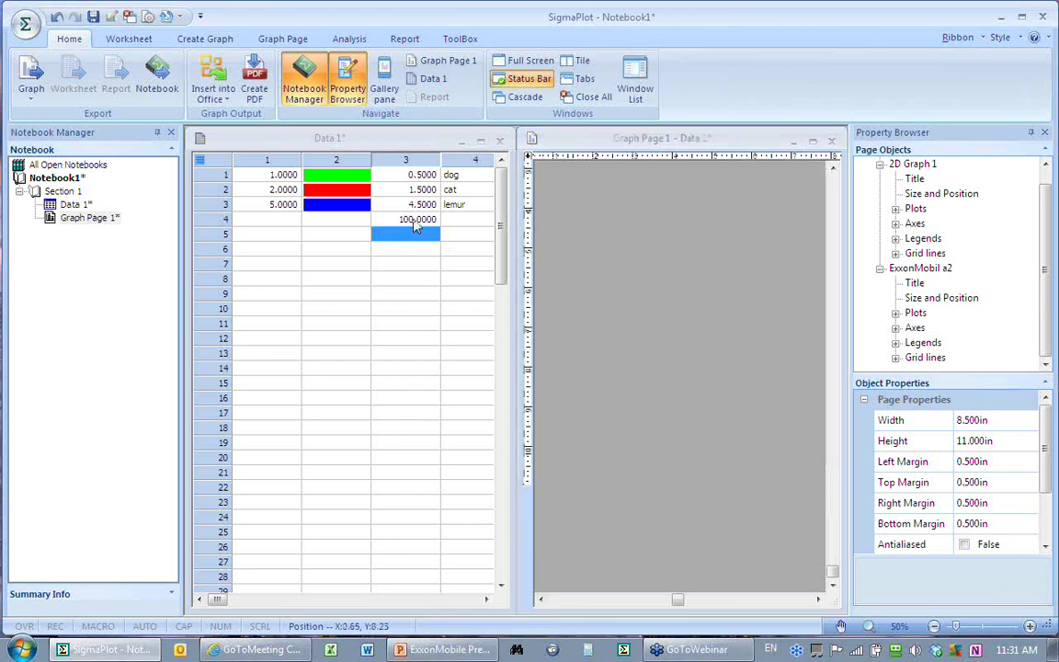
left_click(415, 222)
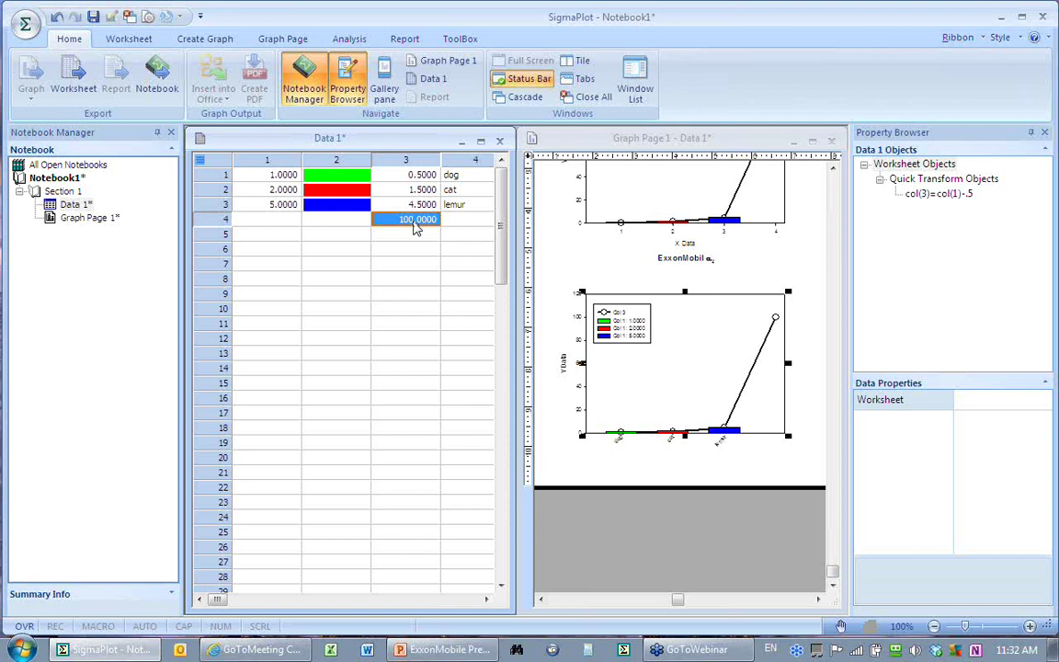
right_click(414, 228)
left_click(461, 381)
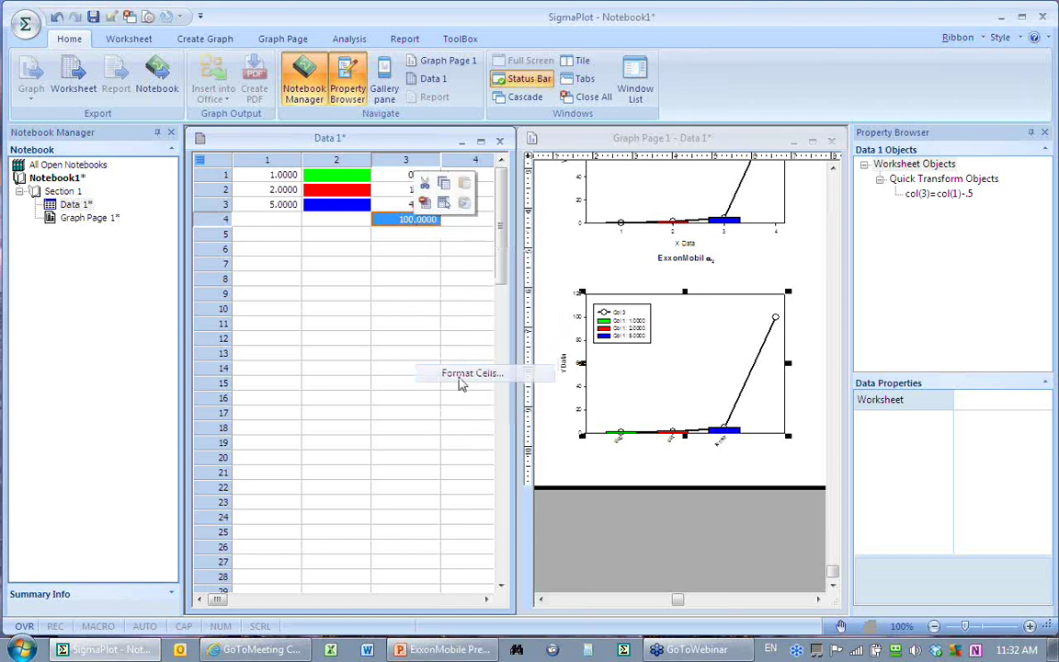
left_click(422, 265)
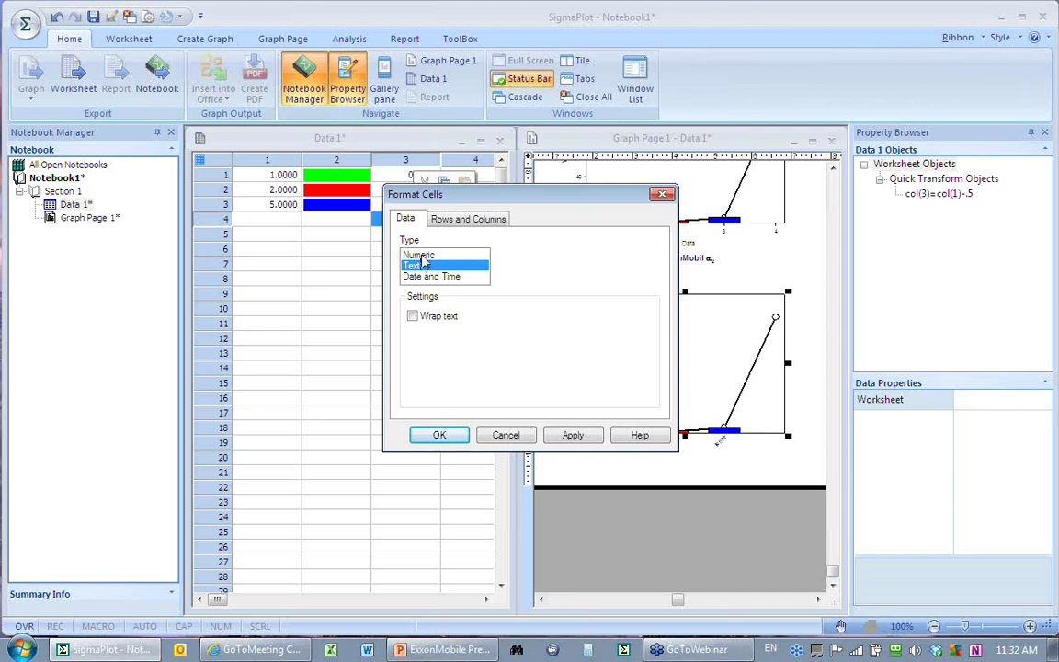
left_click(440, 435)
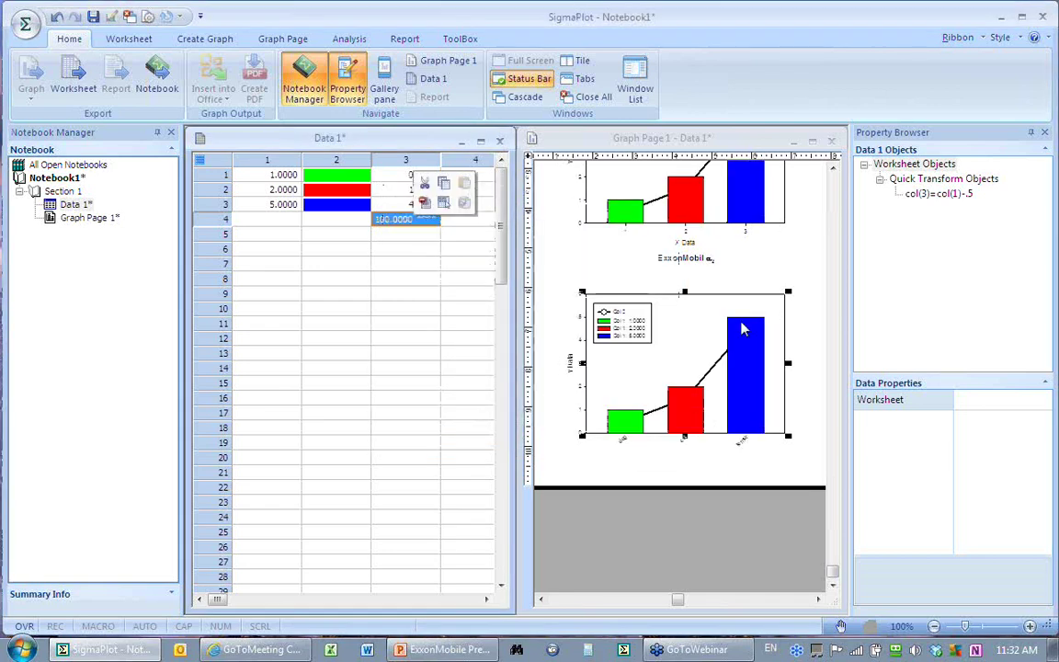
left_click(393, 236)
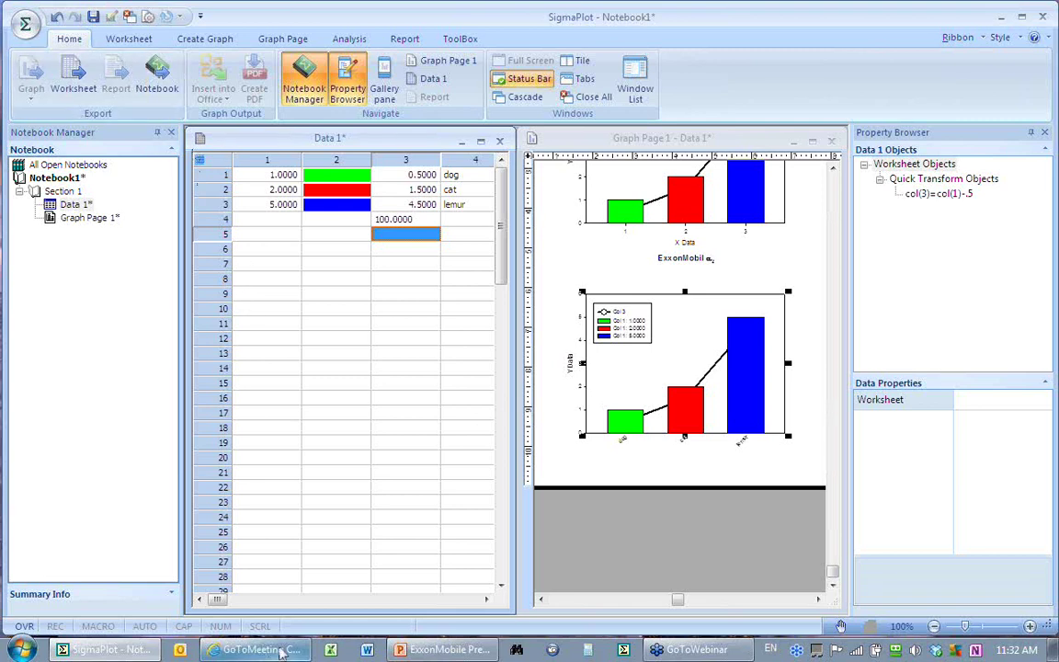
Switch to the ExxonMobile presentation in PowerPoint
left_click(436, 650)
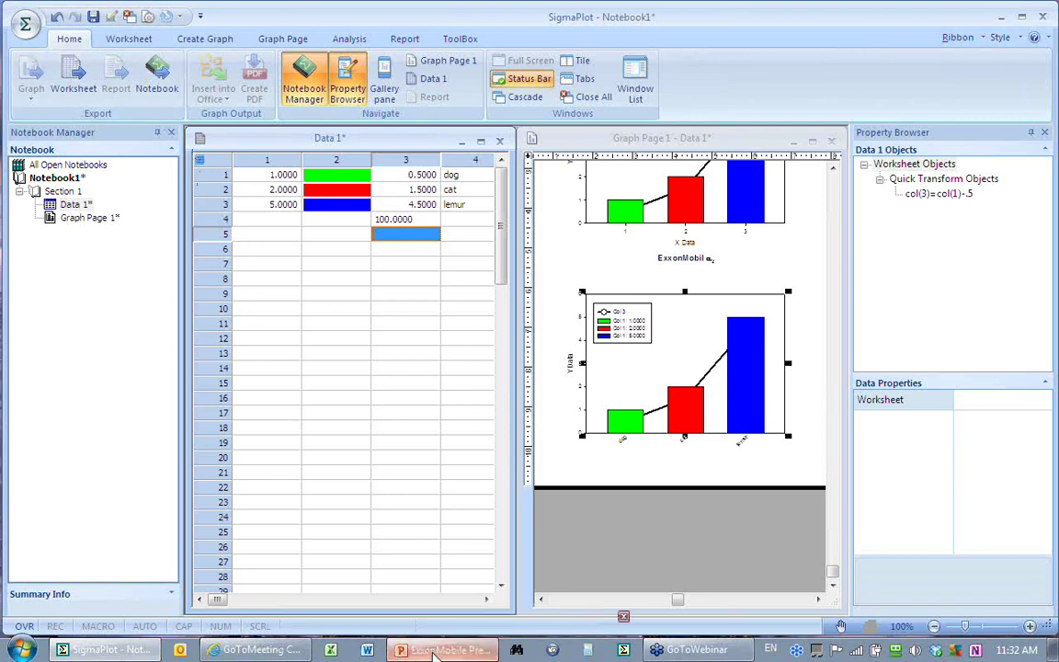
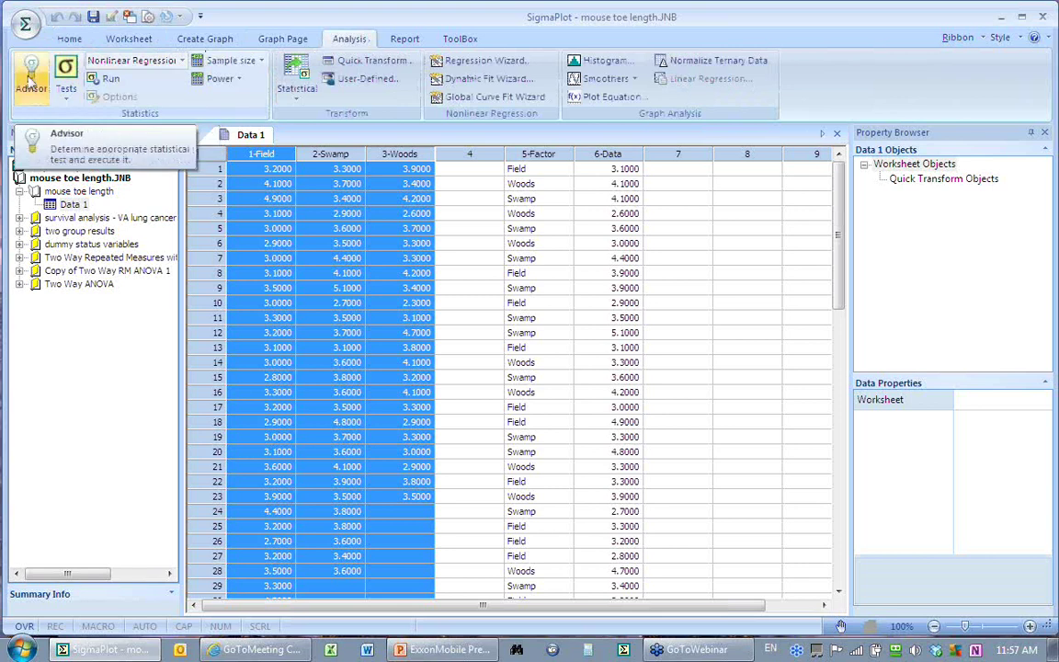
left_click(31, 85)
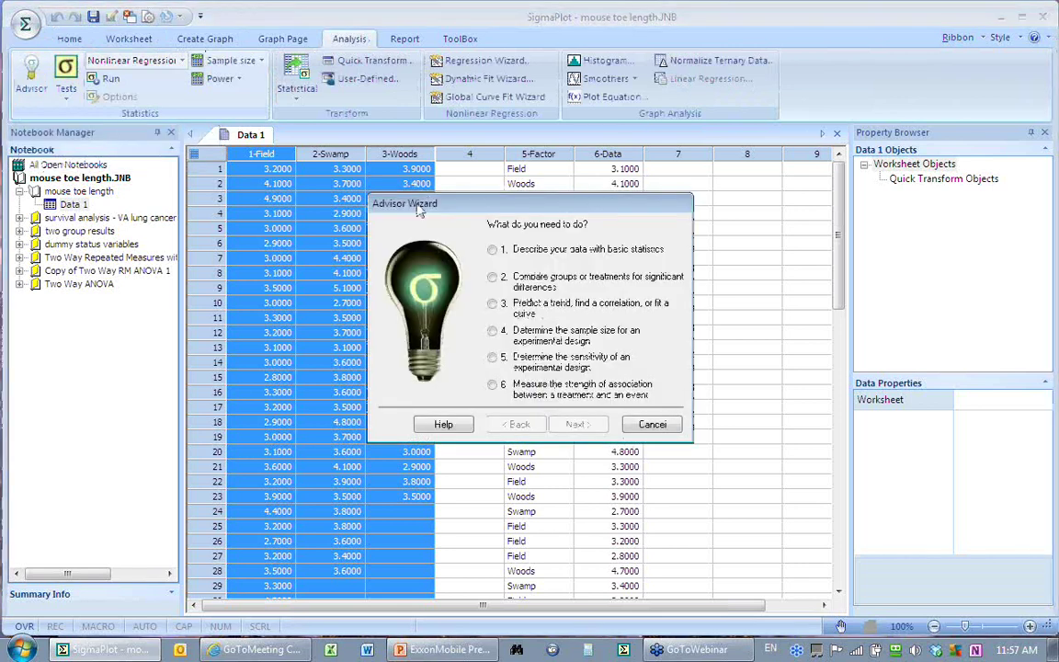
left_click_drag(418, 210, 446, 210)
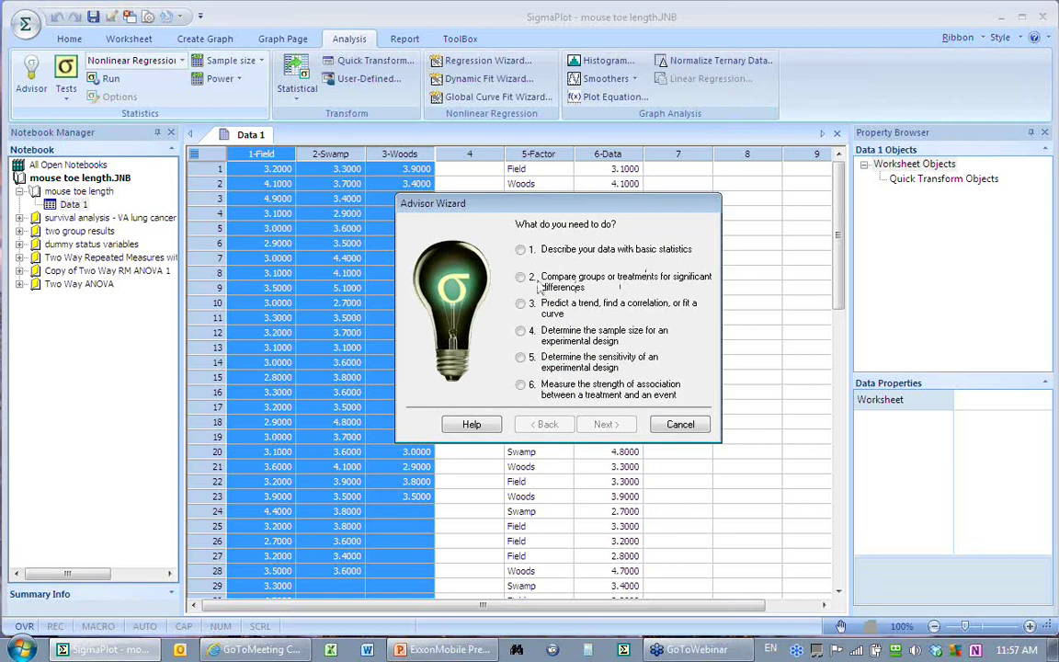
left_click(521, 277)
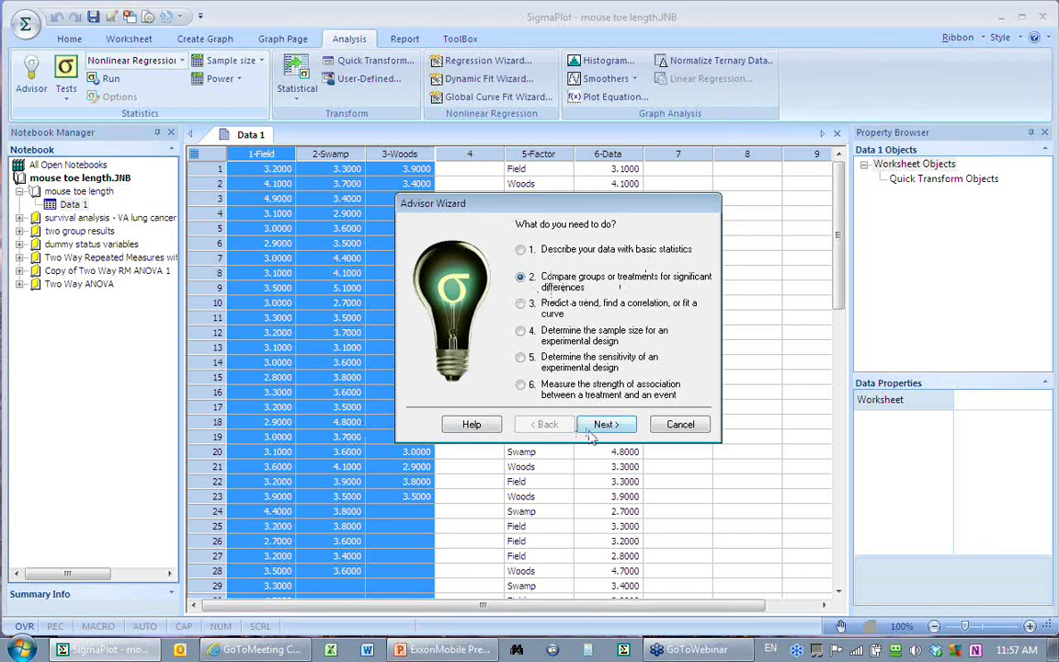
left_click(680, 425)
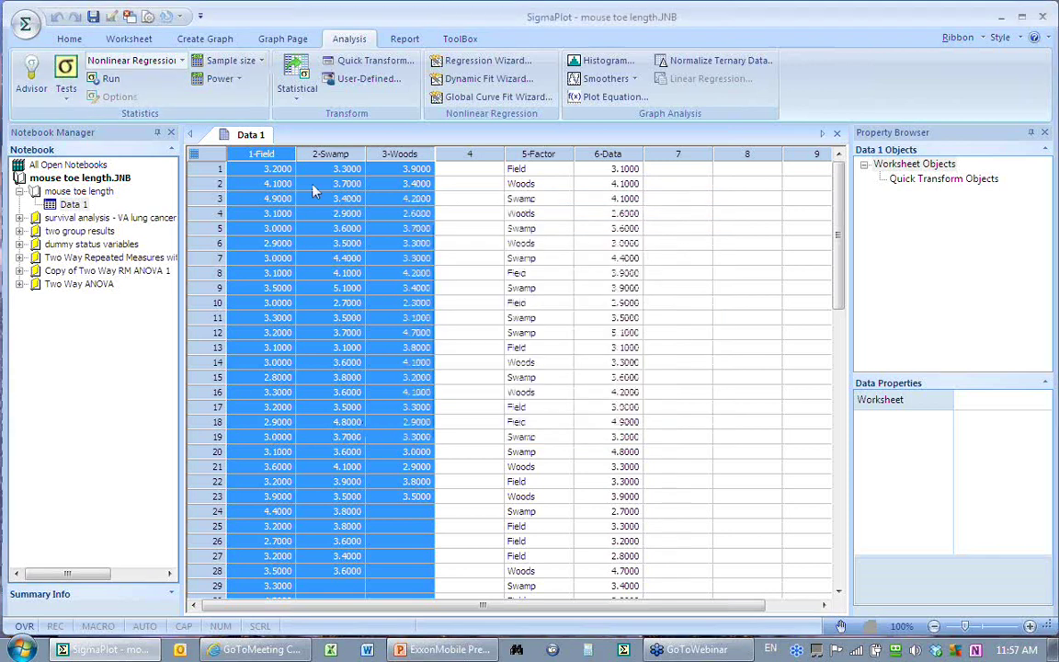
Run a One Way ANOVA in raw data format on the Field, Swamp and Woods columns
left_click(72, 96)
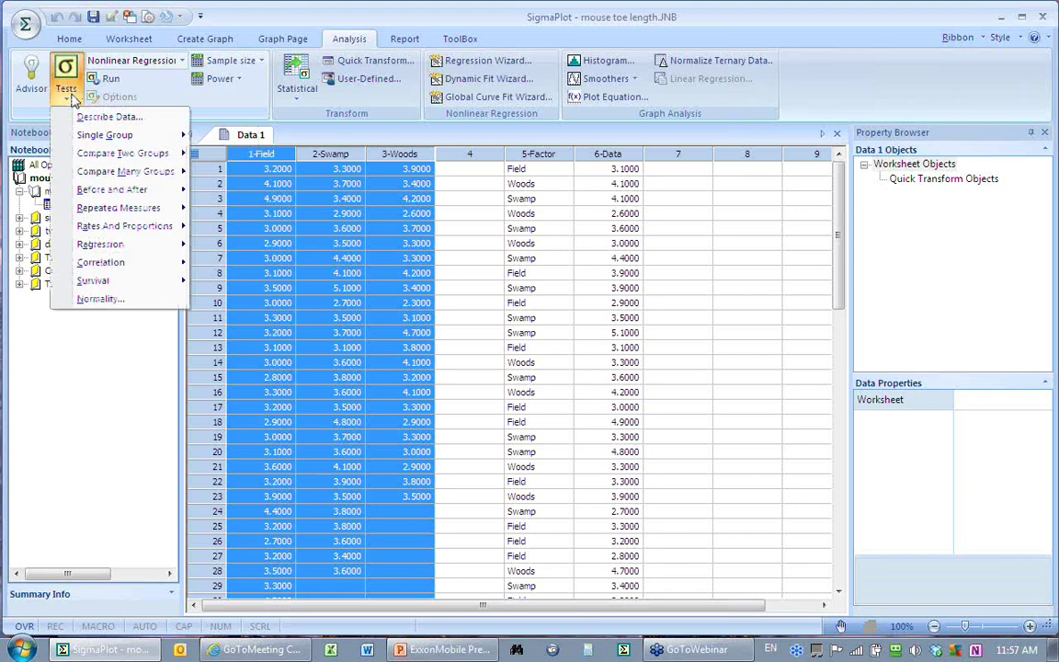
mouse_move(129, 171)
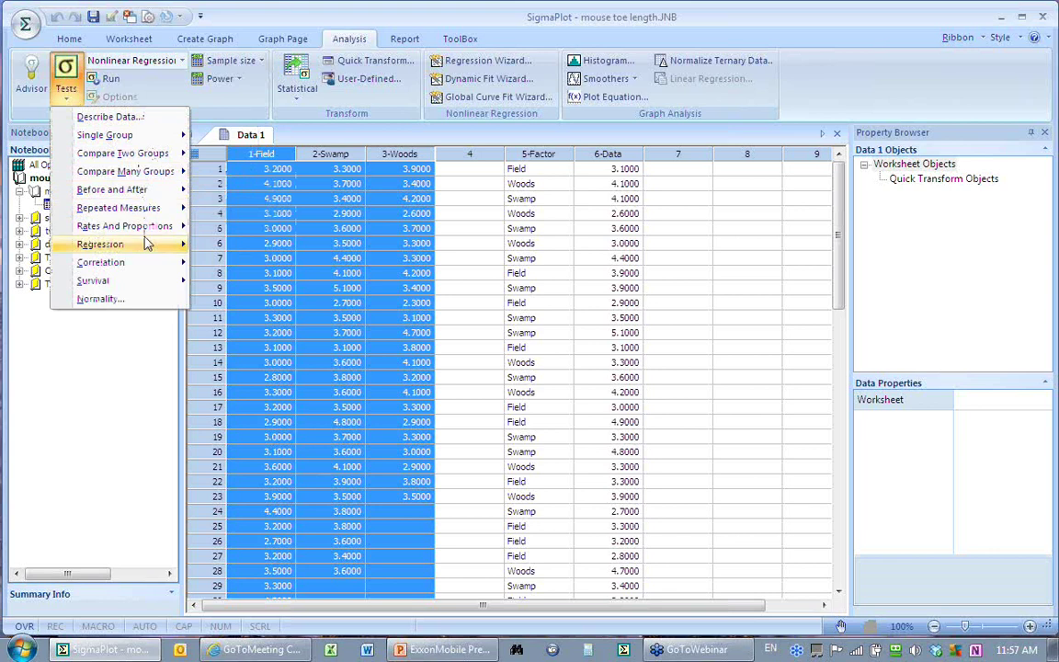
mouse_move(144, 244)
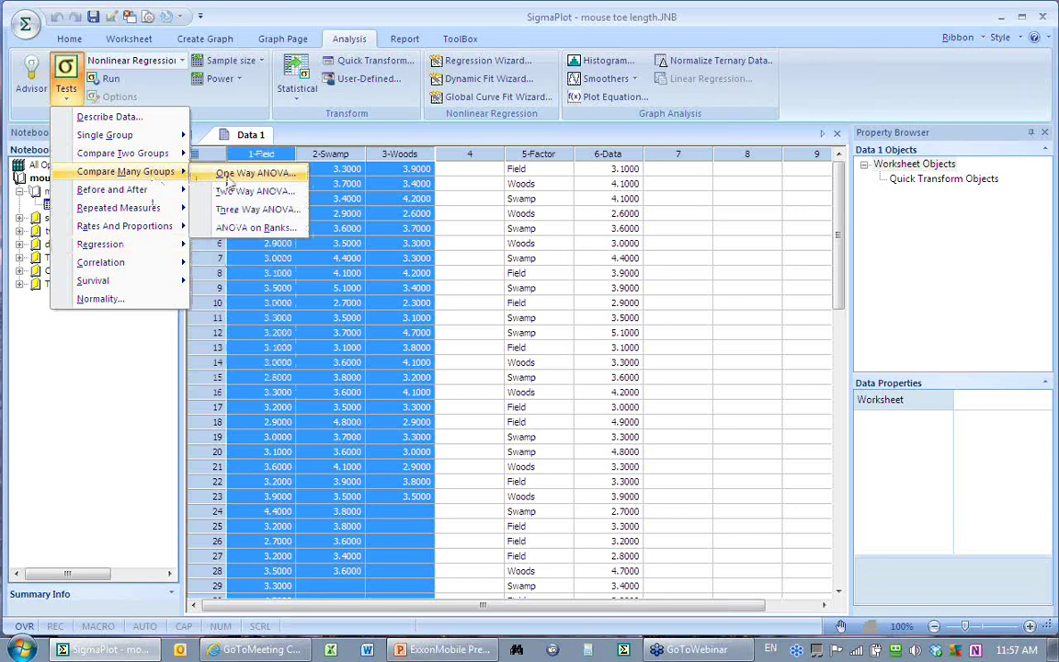
left_click(229, 176)
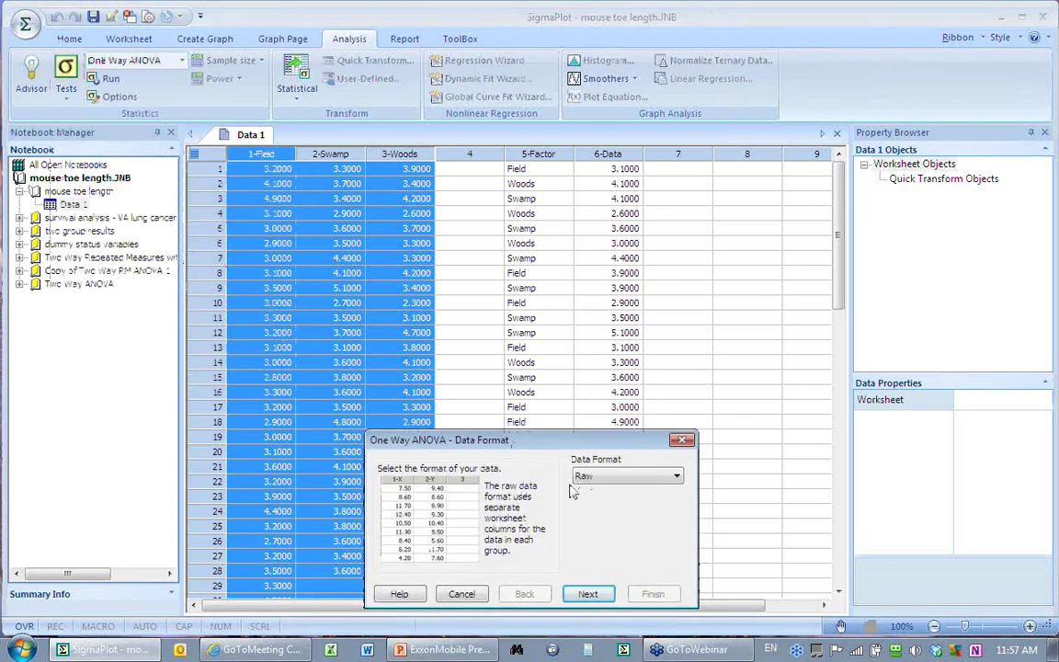
left_click(590, 595)
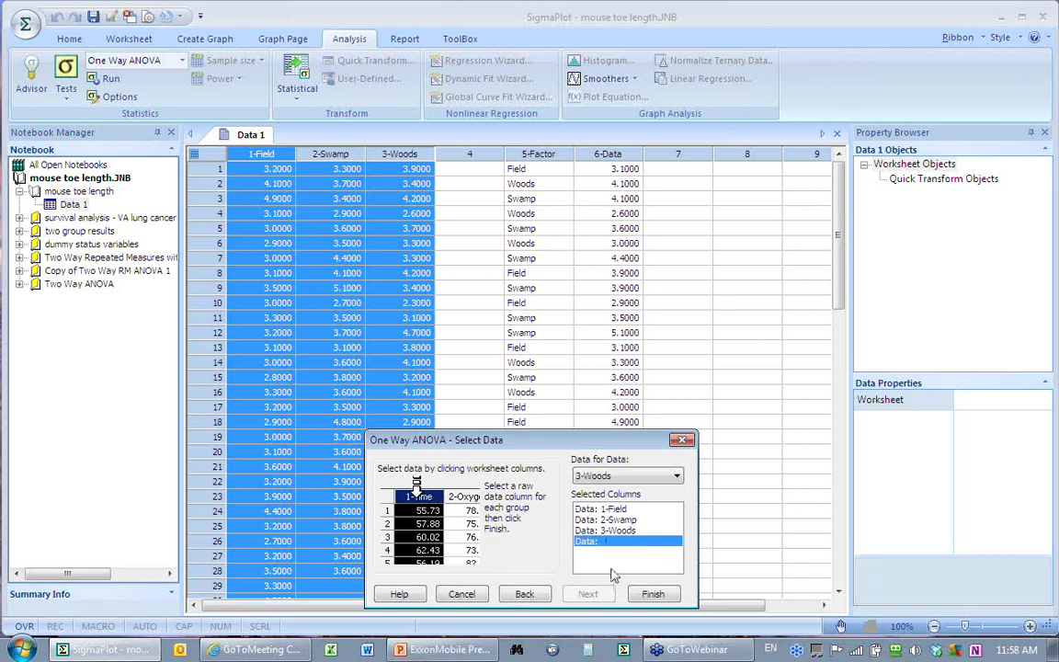
left_click(531, 150)
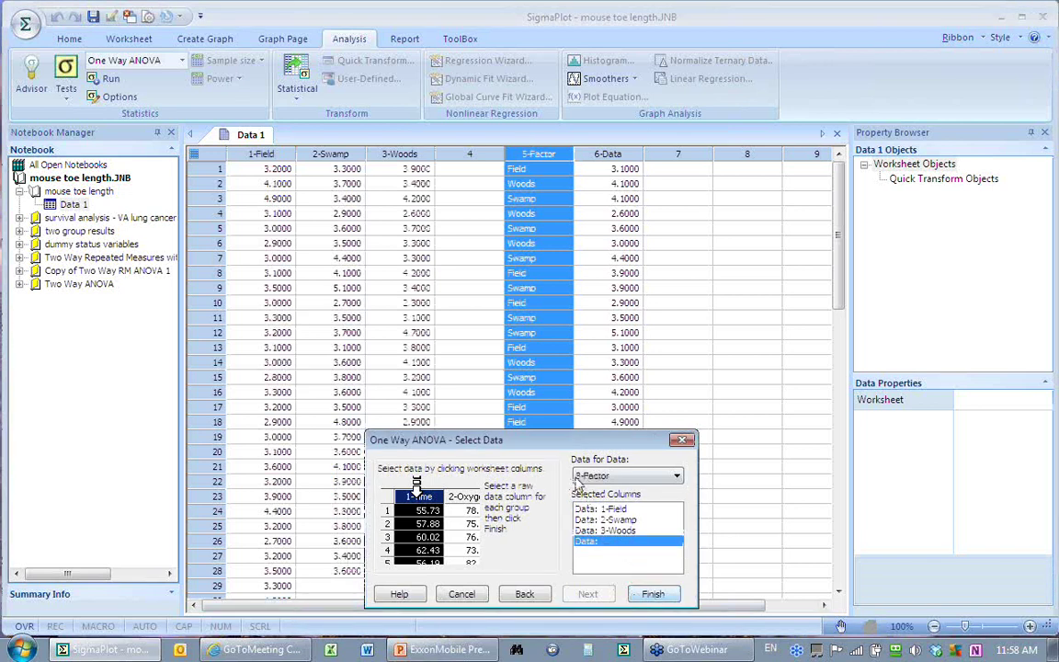
left_click(654, 595)
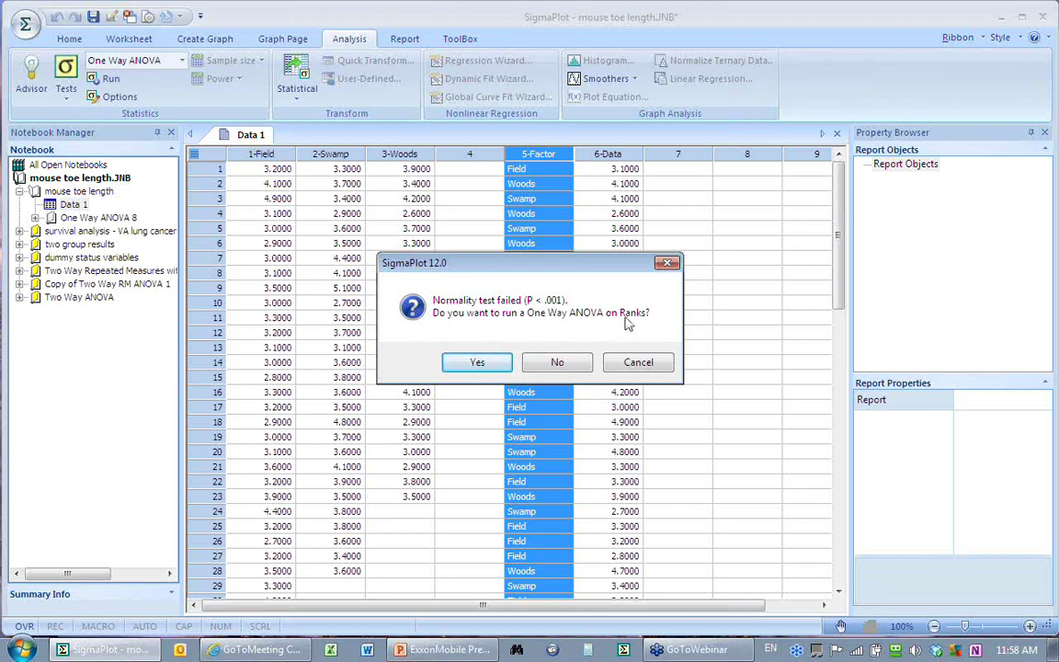
Decline the ANOVA on Ranks and finish the test with Holm-Sidak all pairwise comparisons for Factor A
left_click(563, 364)
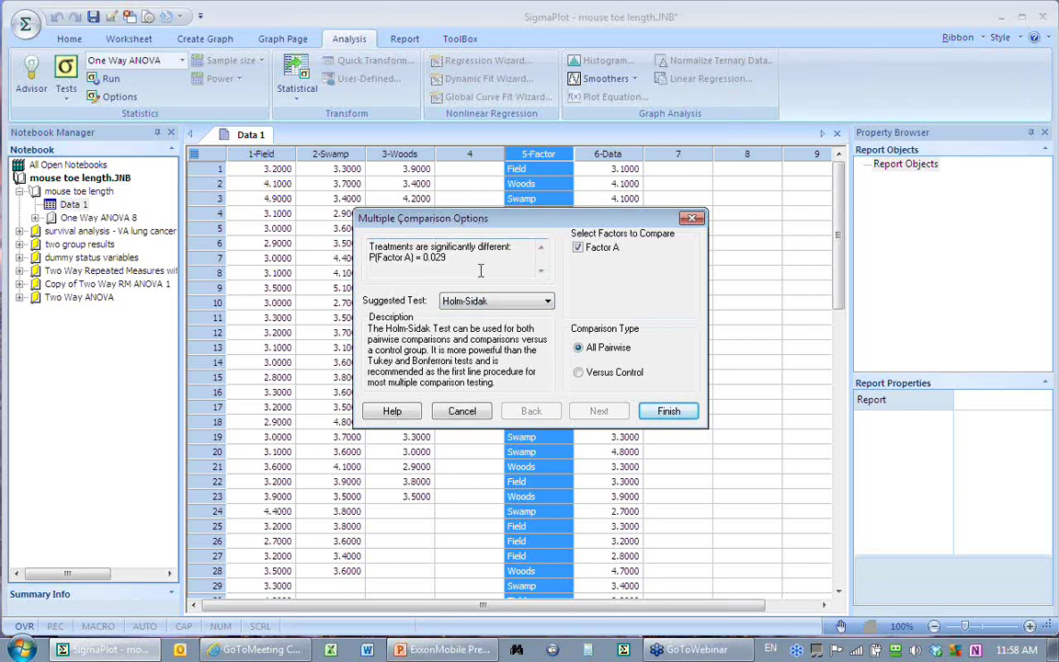
left_click(548, 301)
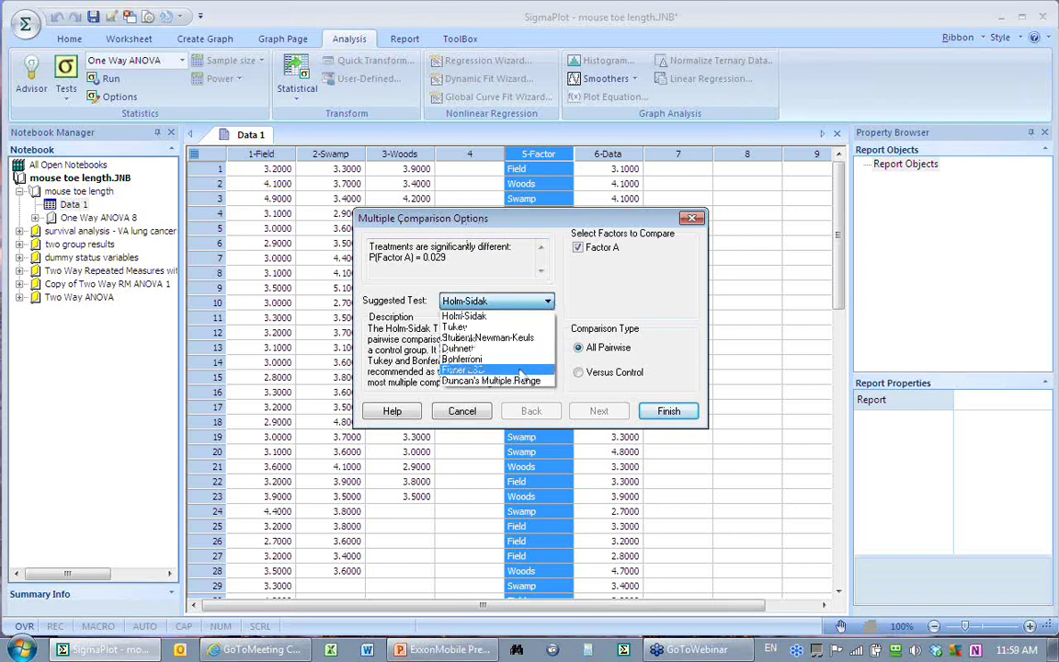
left_click(464, 315)
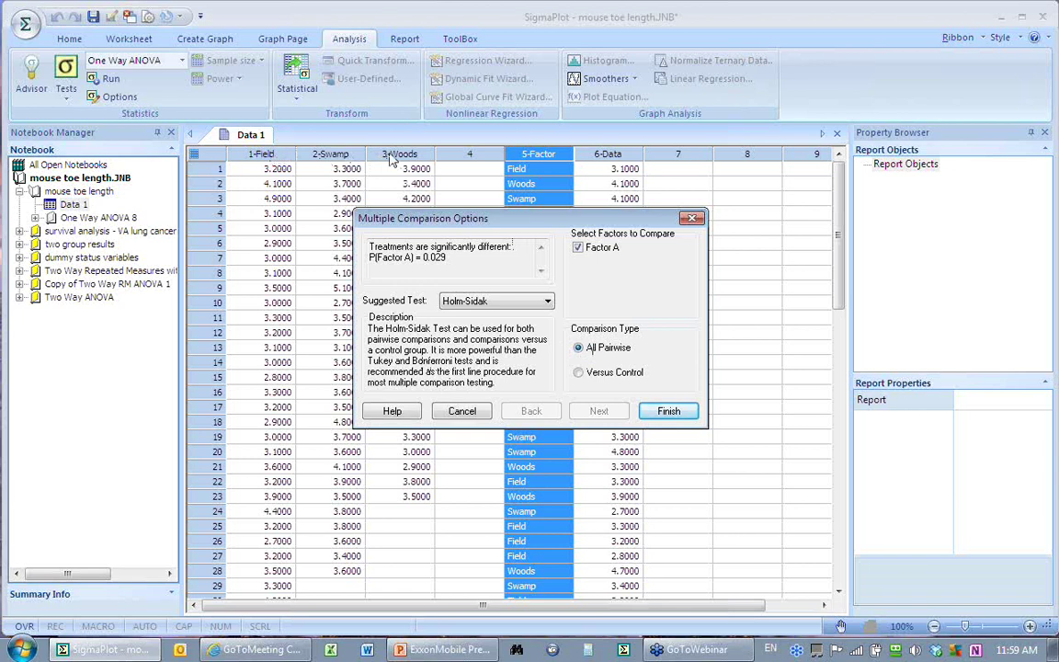
left_click(681, 413)
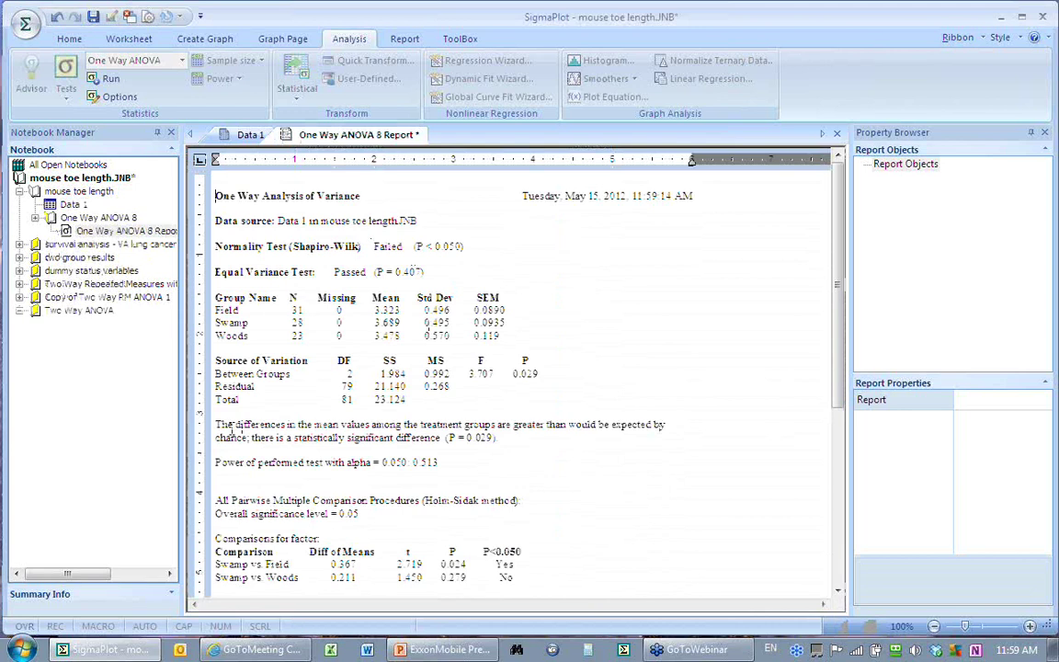
Examine the One Way ANOVA report's statement on mean differences and its pairwise comparison table
left_click_drag(217, 423, 512, 441)
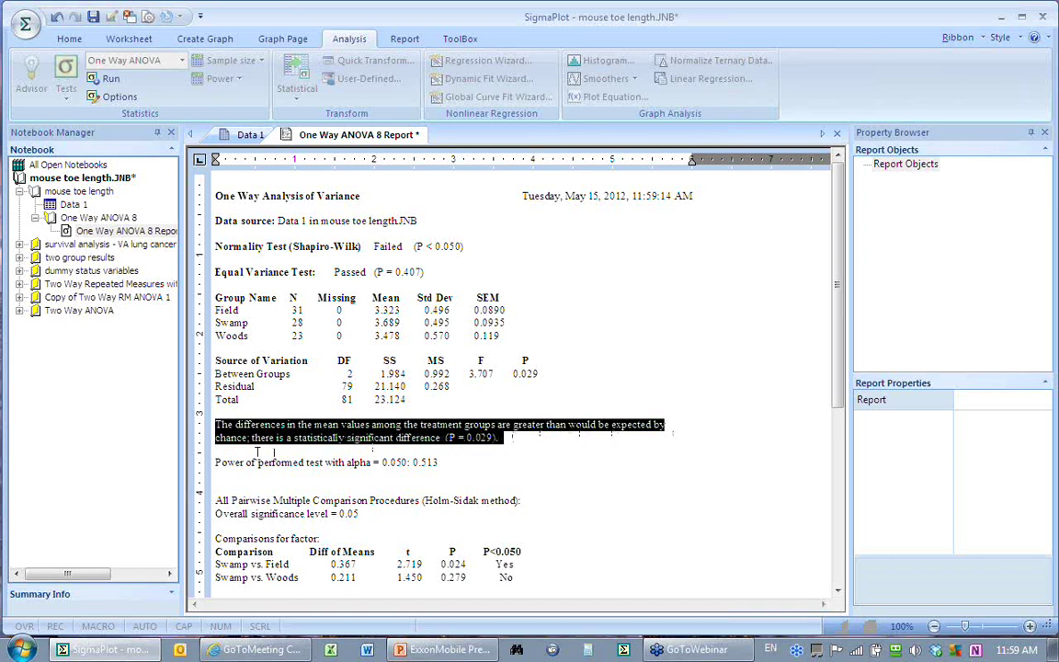
left_click(517, 446)
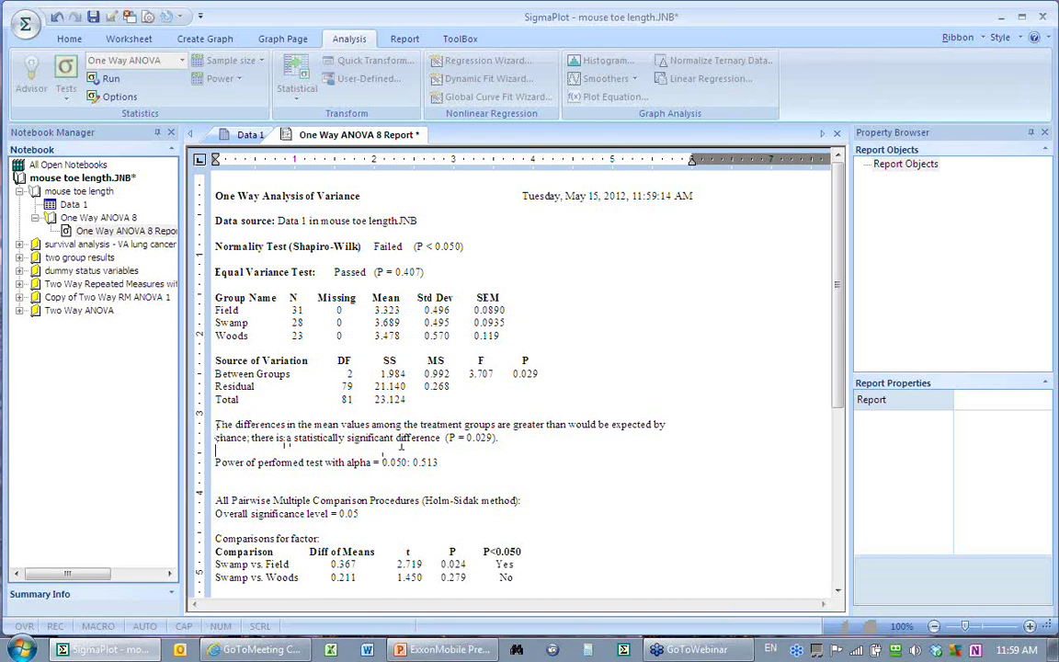
scroll(532, 563, "down", 1)
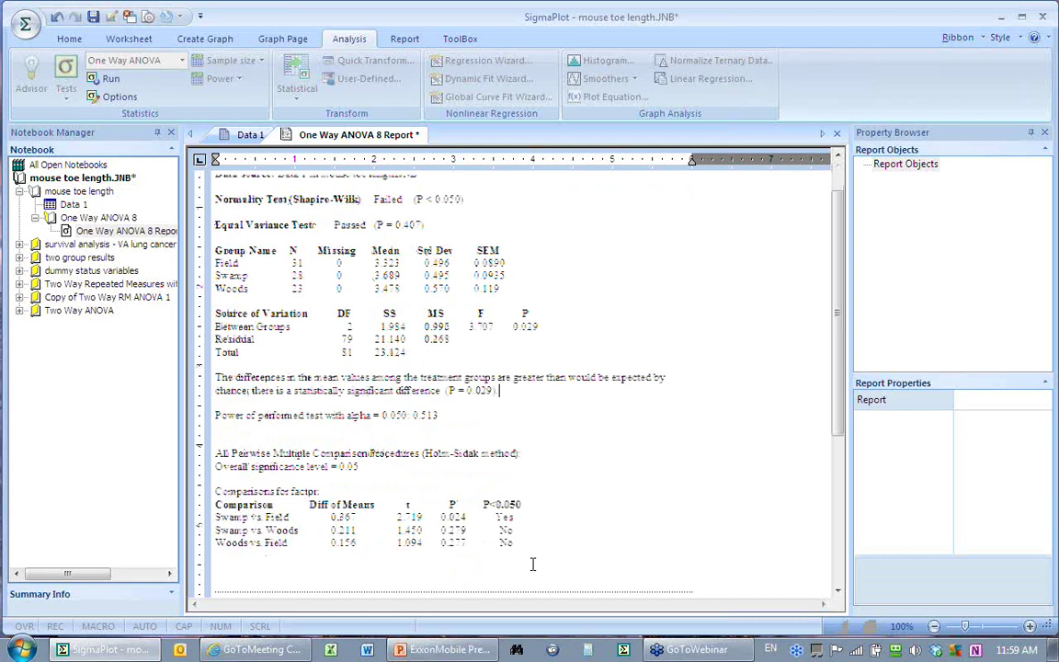
scroll(533, 563, "down", 1)
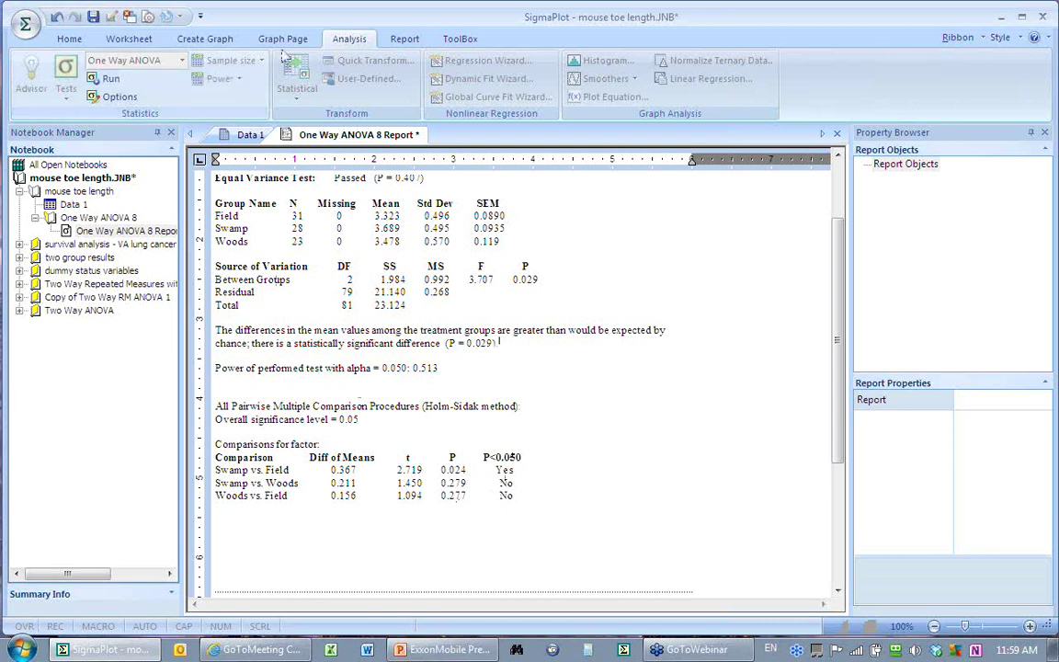
Create a Normal Probability Plot result graph from the One Way ANOVA report
left_click(398, 46)
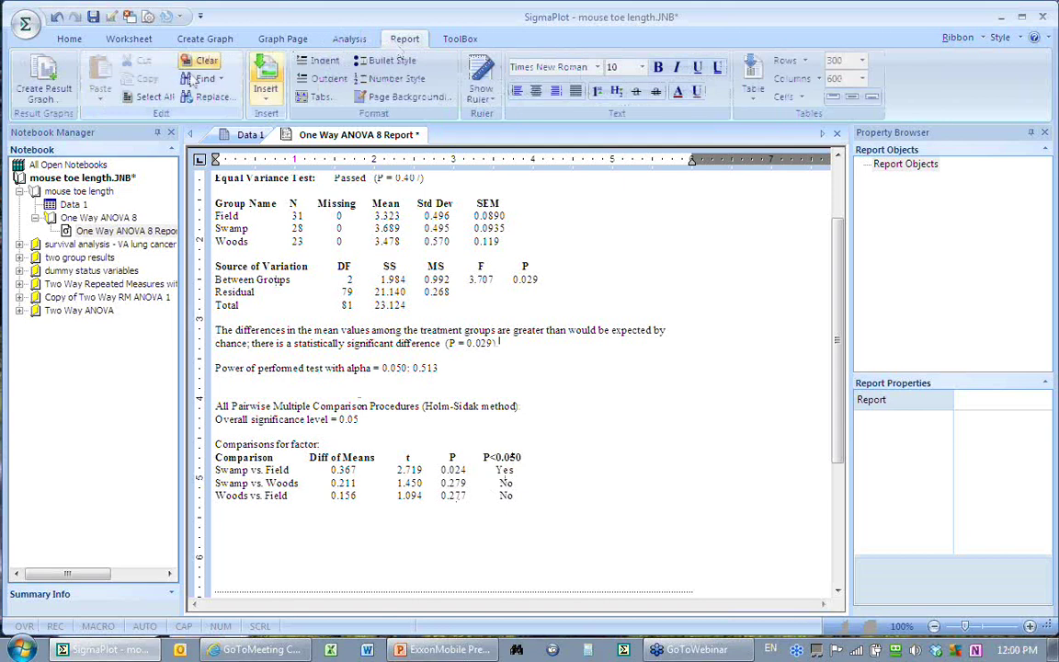
left_click(43, 87)
scroll(782, 352, "down", 3)
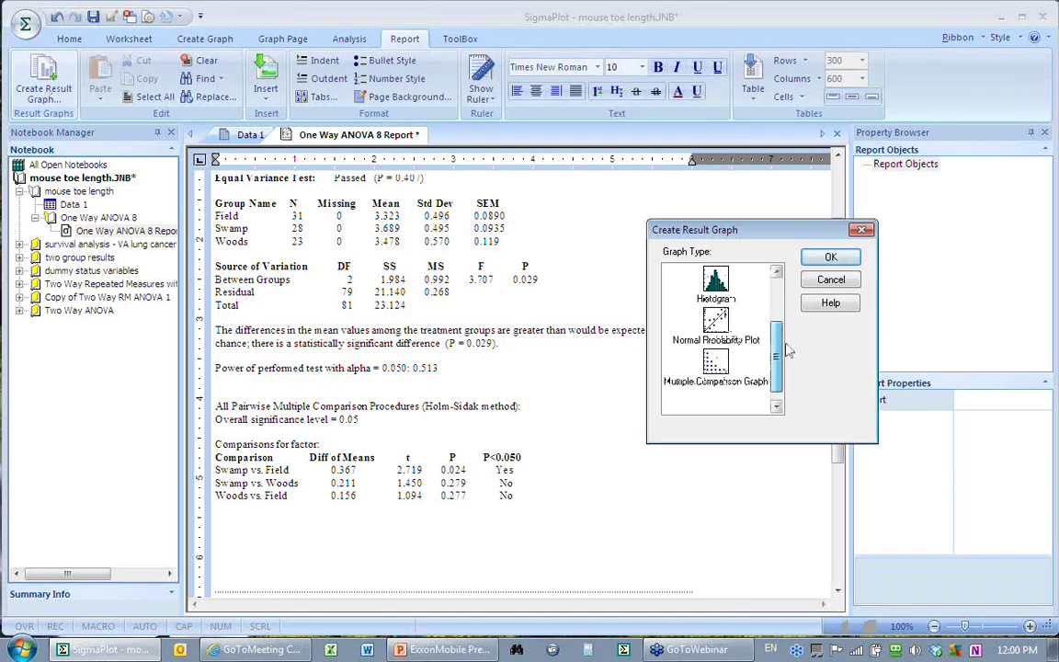
left_click_drag(783, 352, 784, 294)
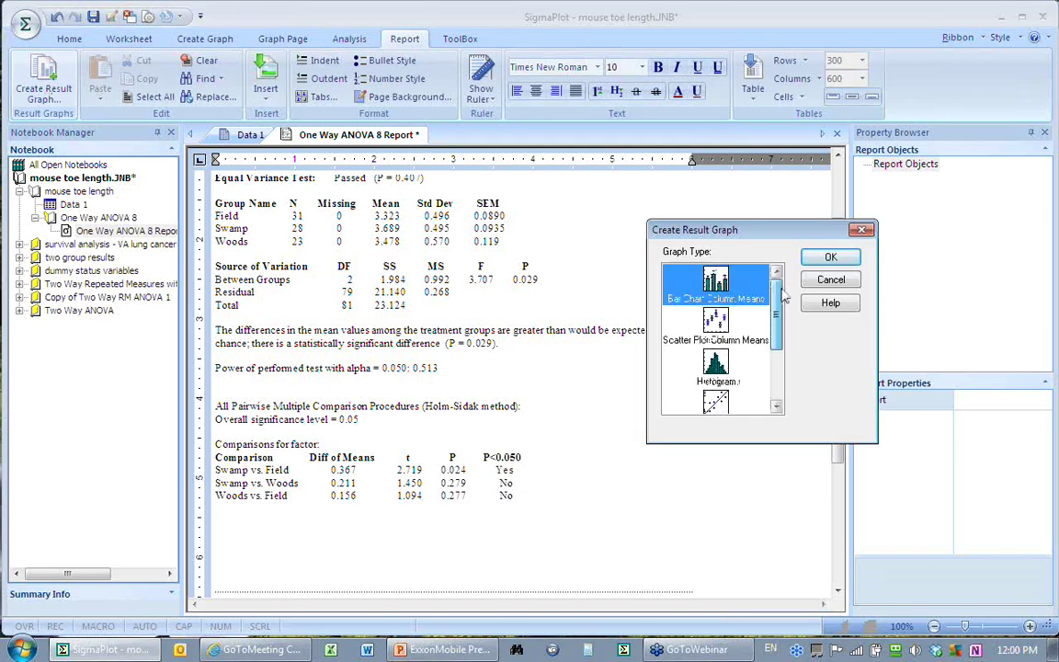
scroll(783, 294, "down", 1)
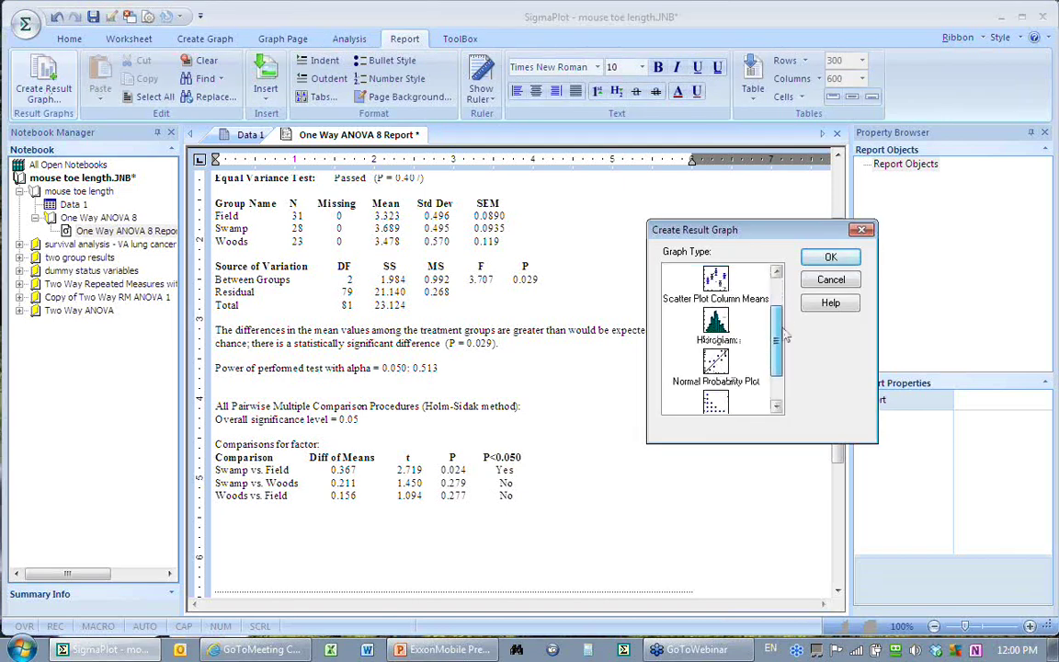
left_click(718, 372)
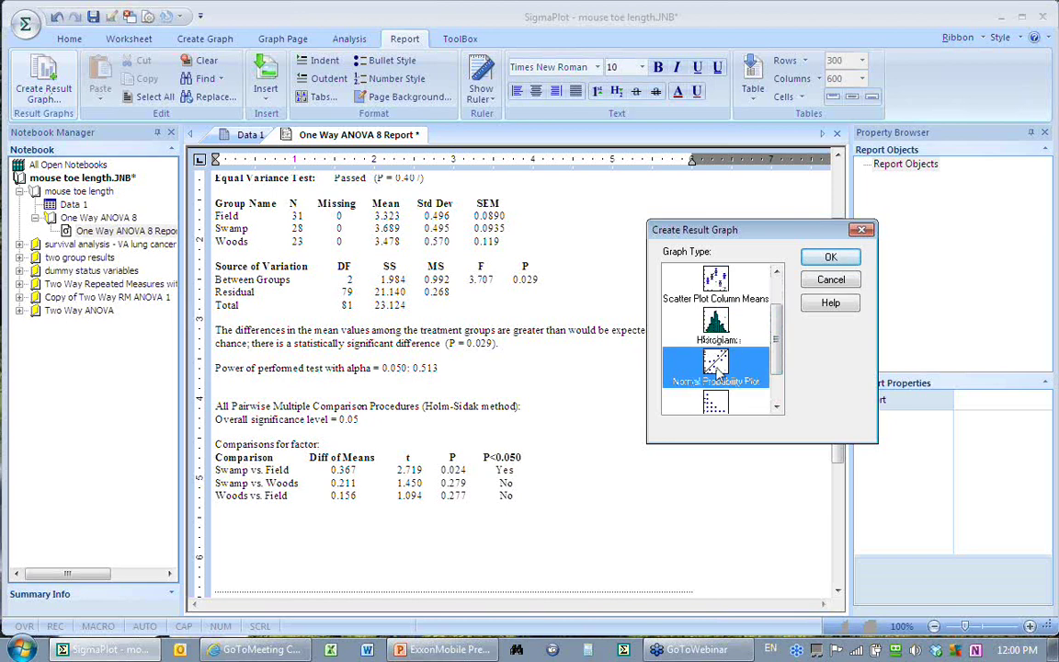
left_click(828, 258)
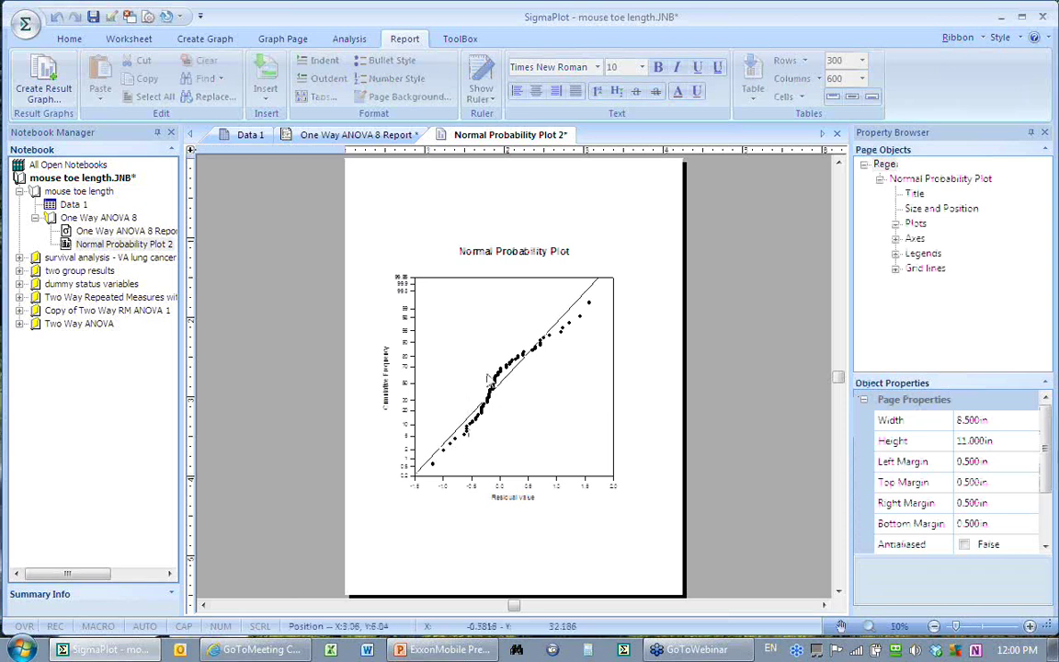
Create a Scatter Plot Column Means result graph for the One Way ANOVA
mouse_move(609, 306)
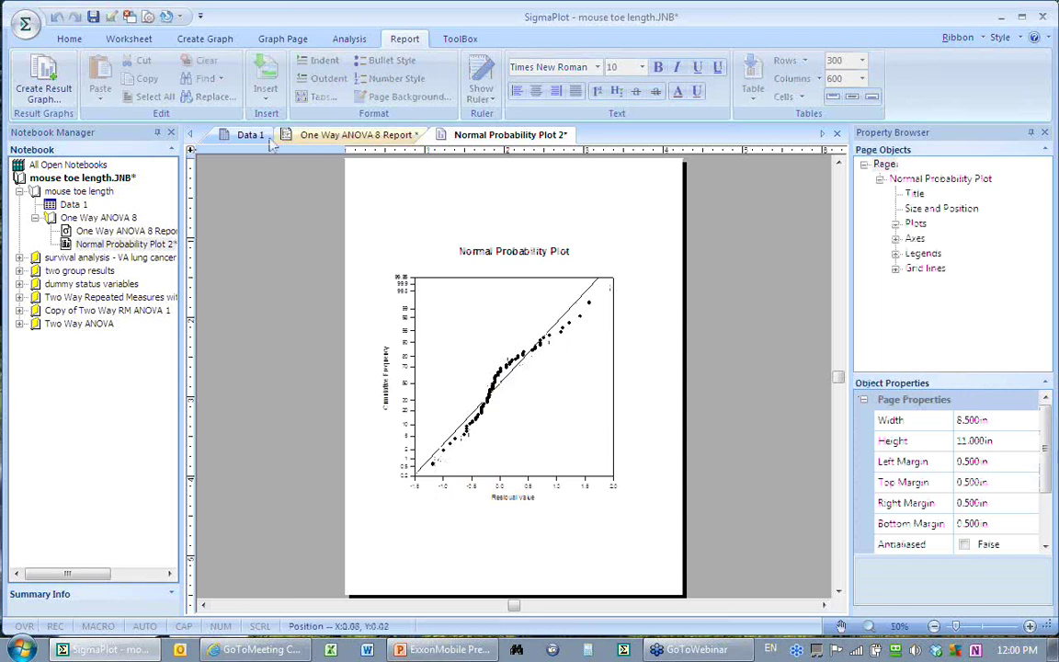
left_click(49, 74)
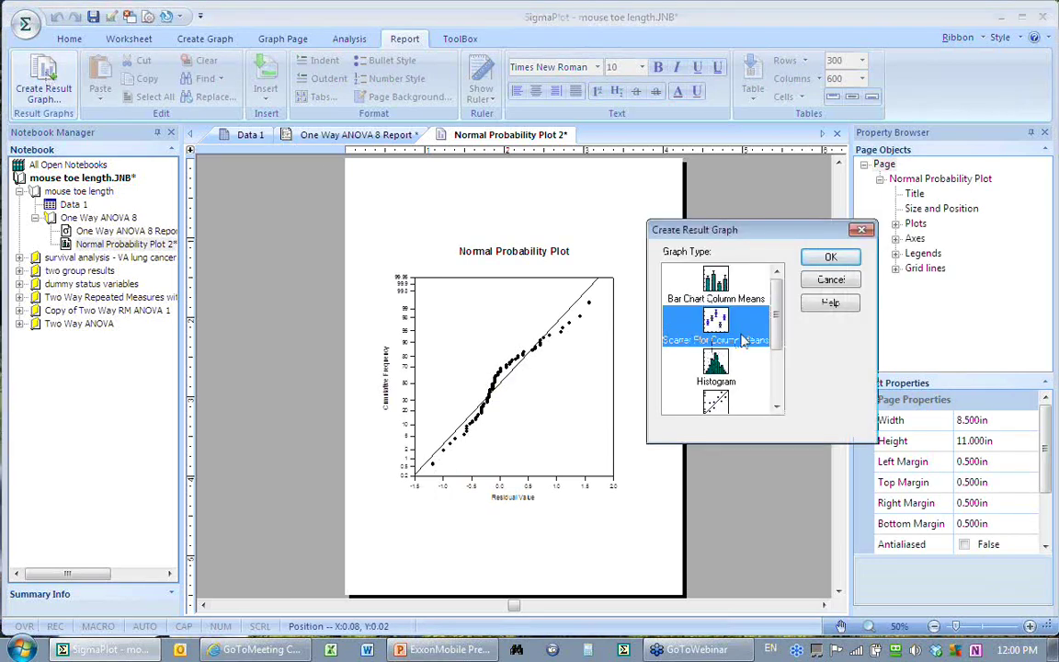
left_click(831, 259)
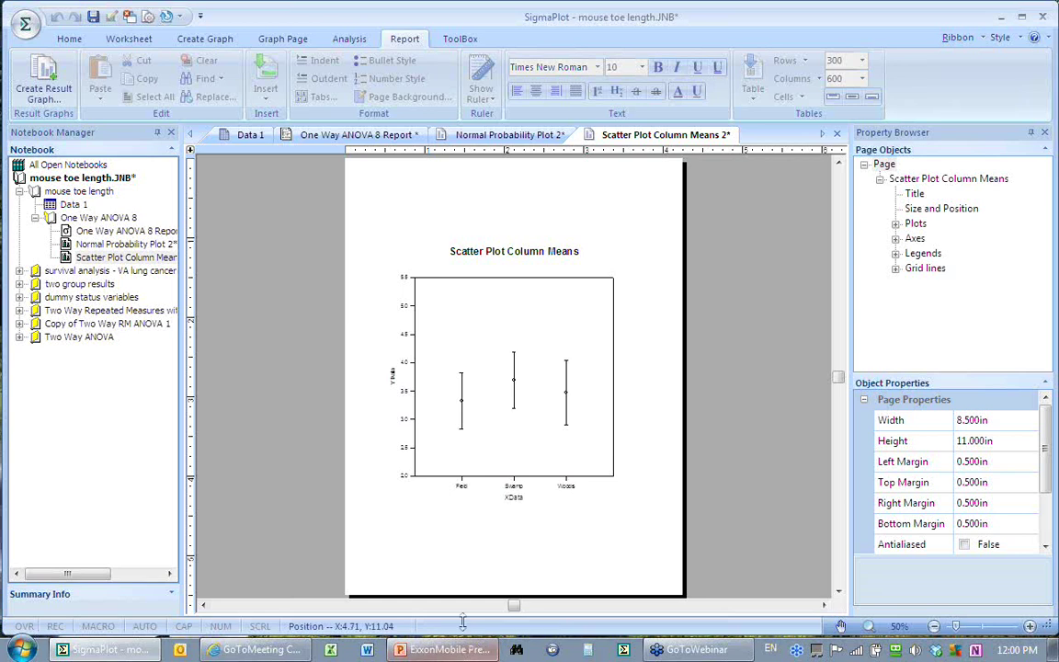
Switch to the ExxonMobile presentation in PowerPoint and start the slide show from the Contact Information slide
left_click(451, 649)
key("shift+F5")
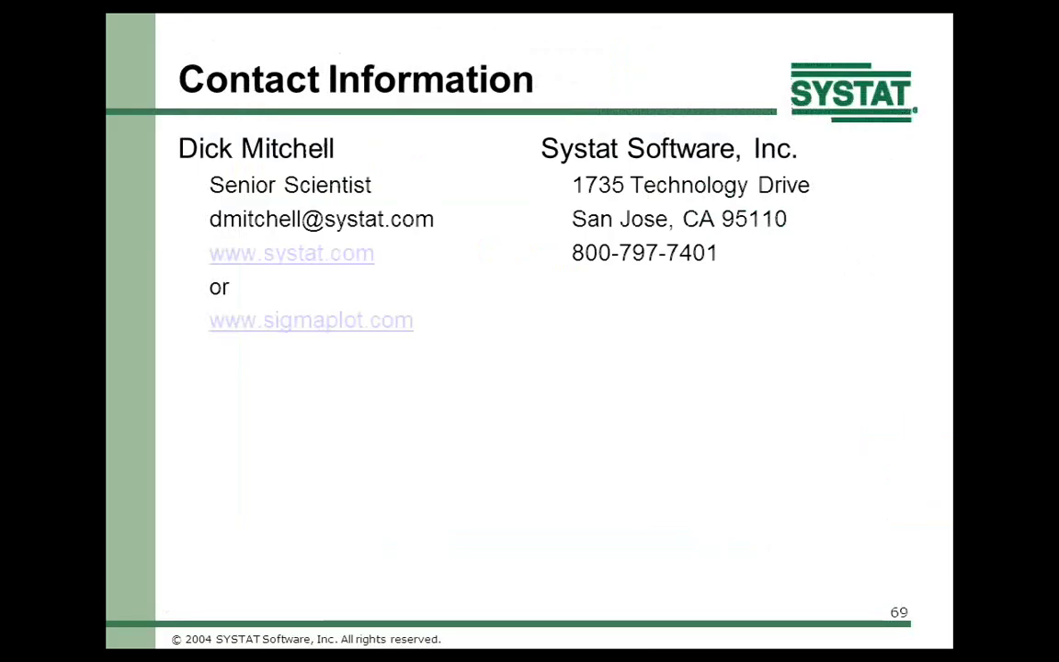